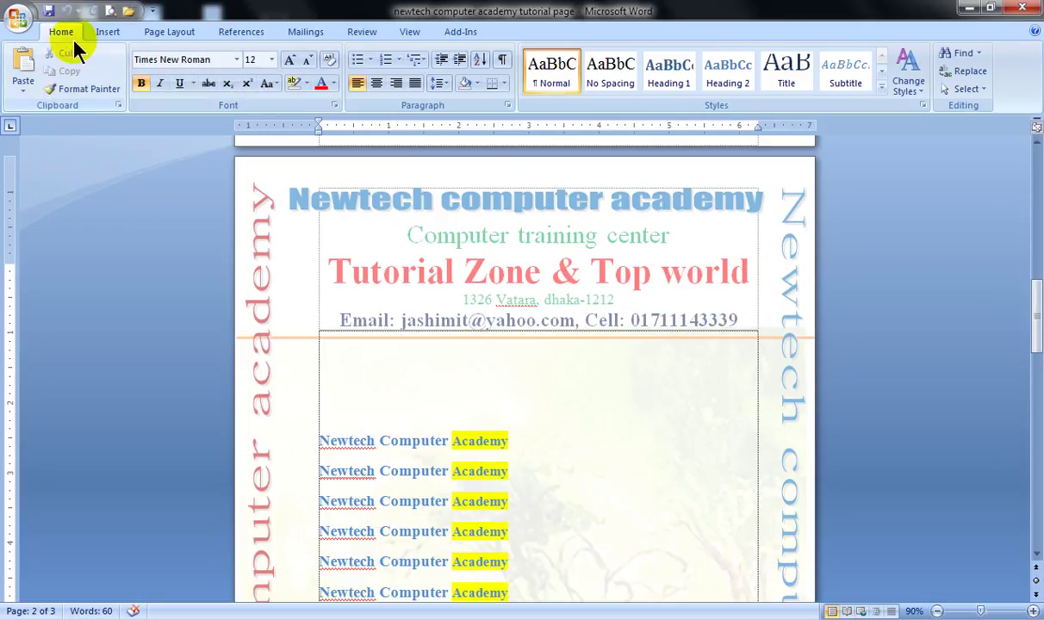
click(86, 88)
key(Escape)
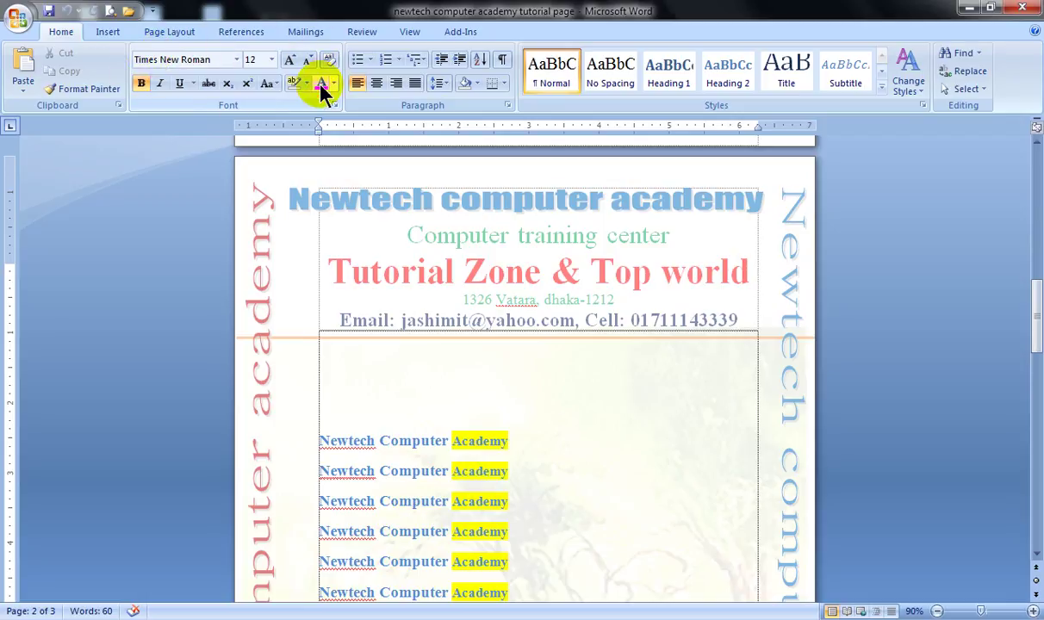
click(141, 84)
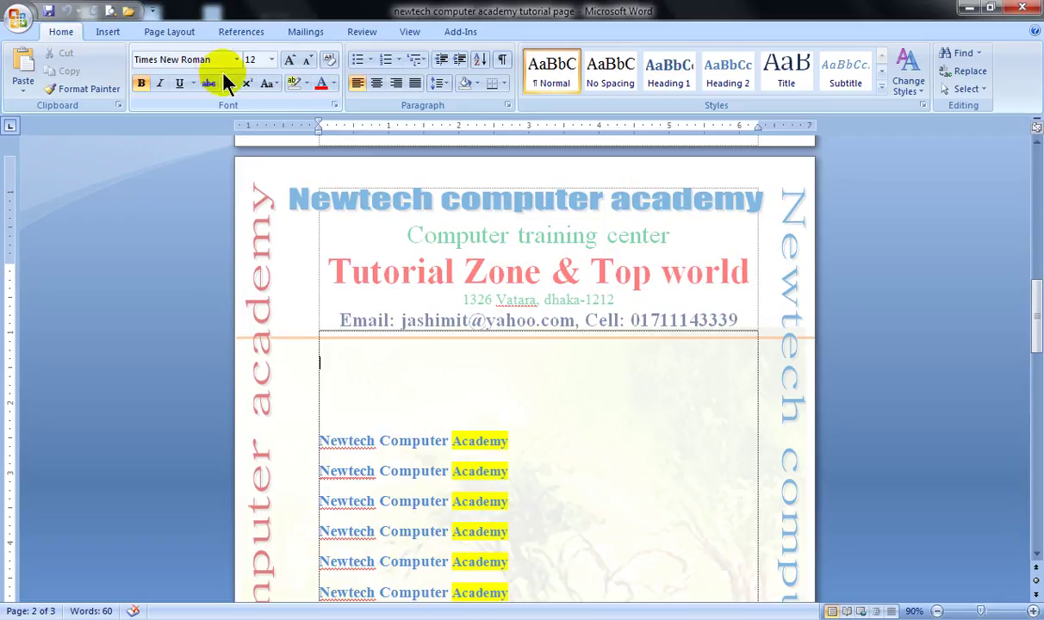
Enter the text "Tutorial Zone & Top world" on the blank line above the Newtech Computer Academy lines
click(353, 382)
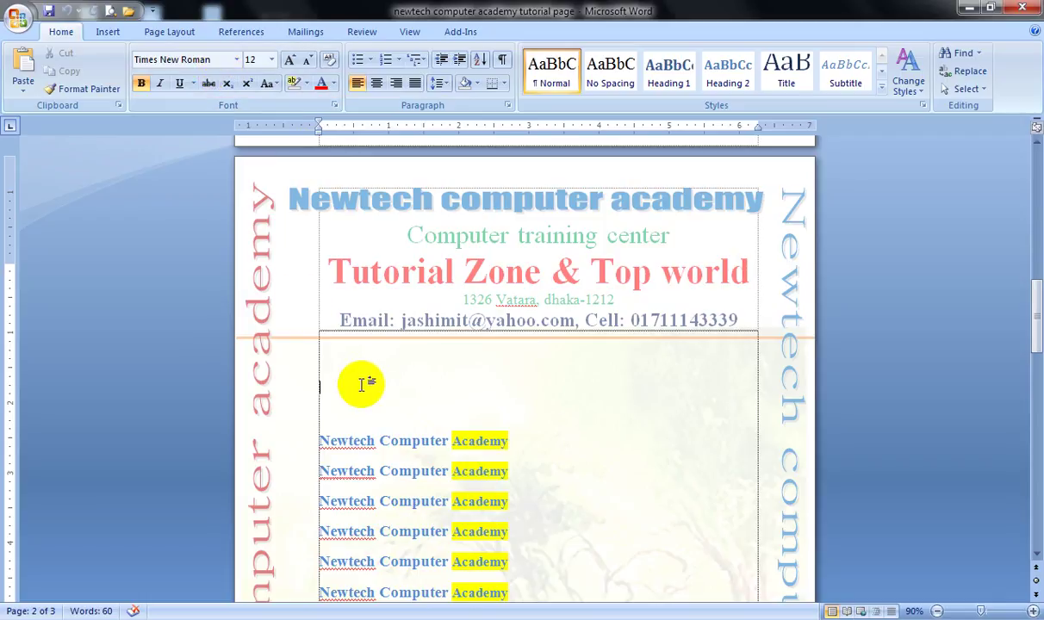
text(N)
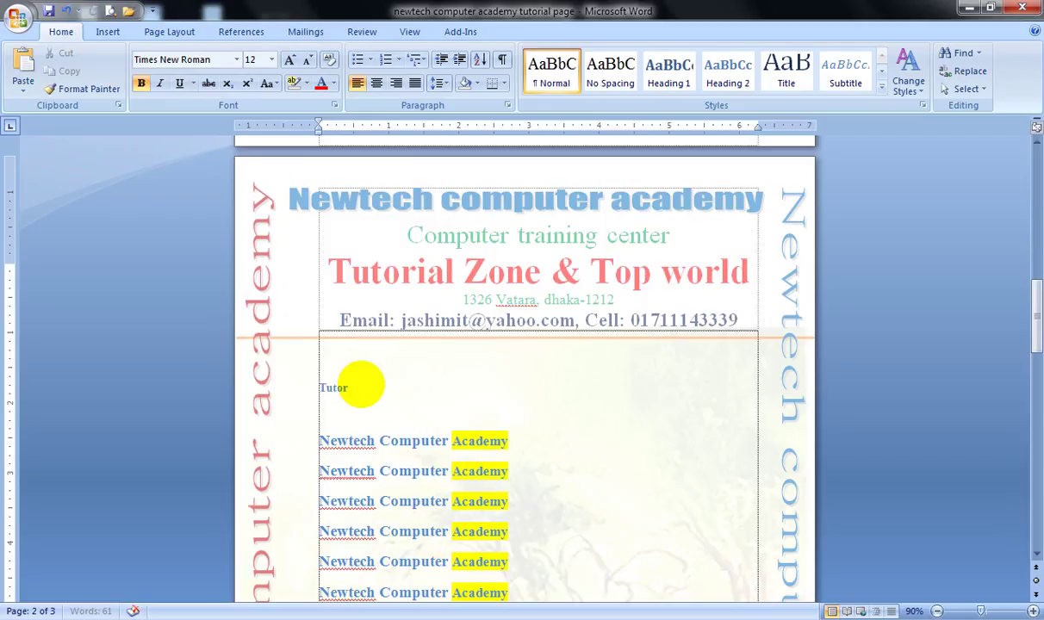
text(utorial Zone )
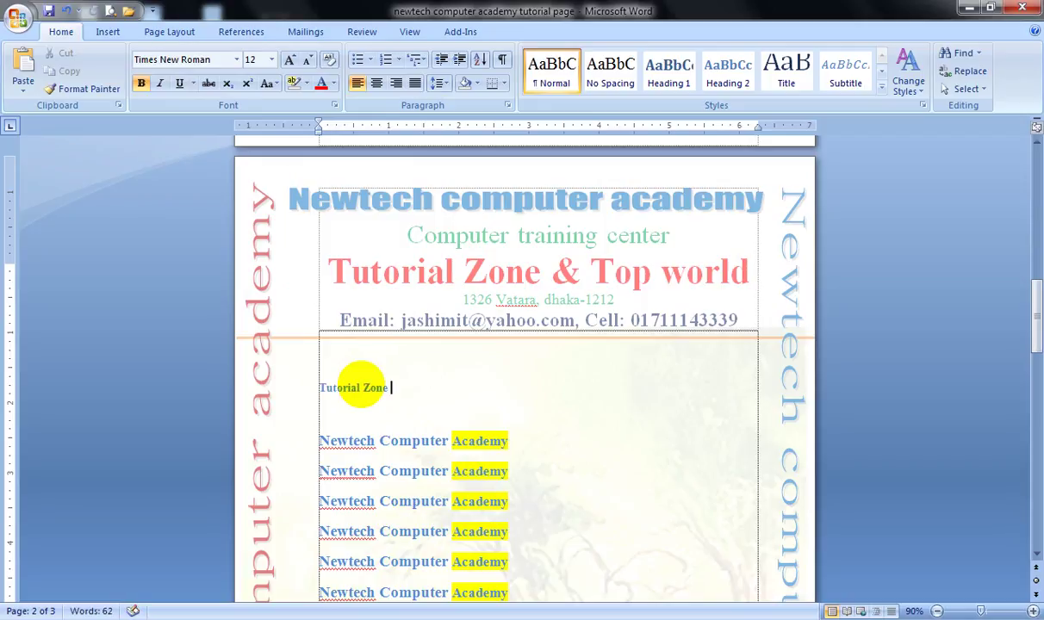
text(& Top world)
Select the "Tutorial Zone & Top world" line and grow its font step by step to 36 pt
drag(467, 389, 321, 392)
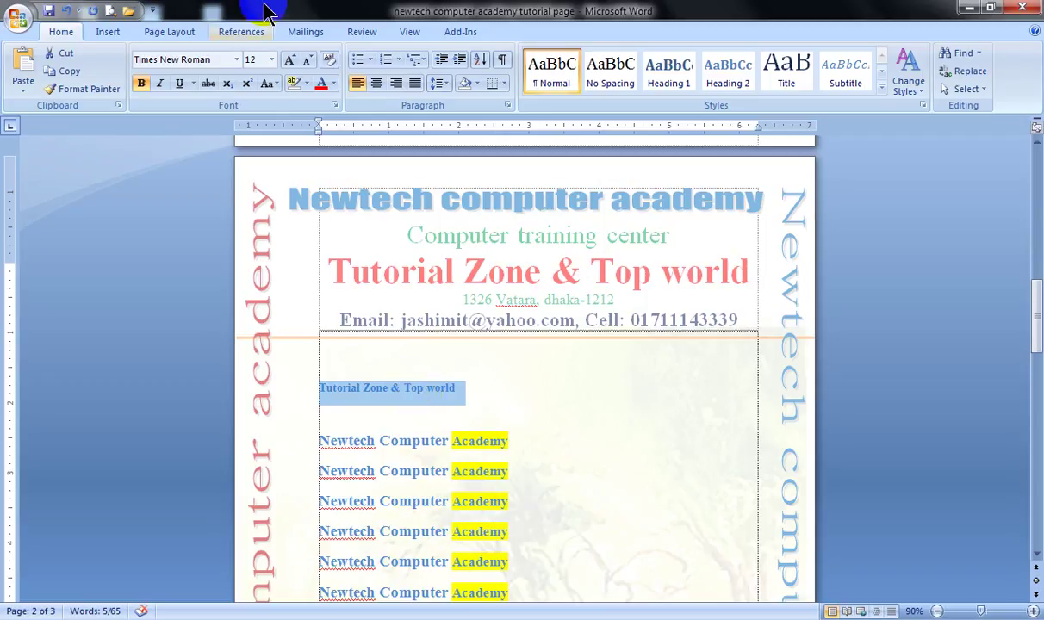
click(291, 61)
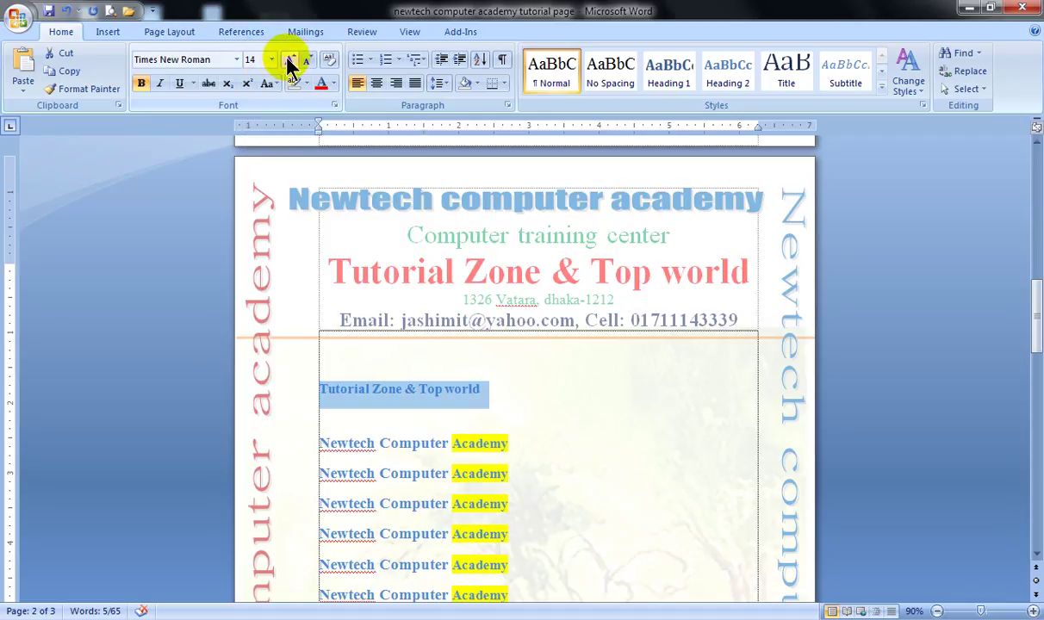
click(292, 60)
click(291, 60)
click(291, 60)
click(291, 61)
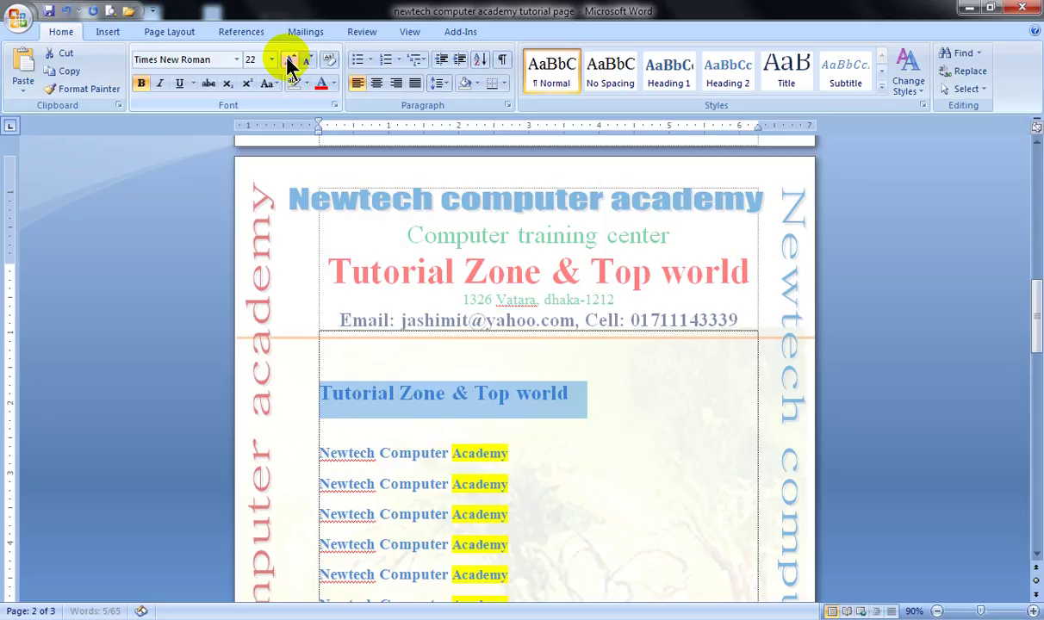
click(291, 61)
click(291, 60)
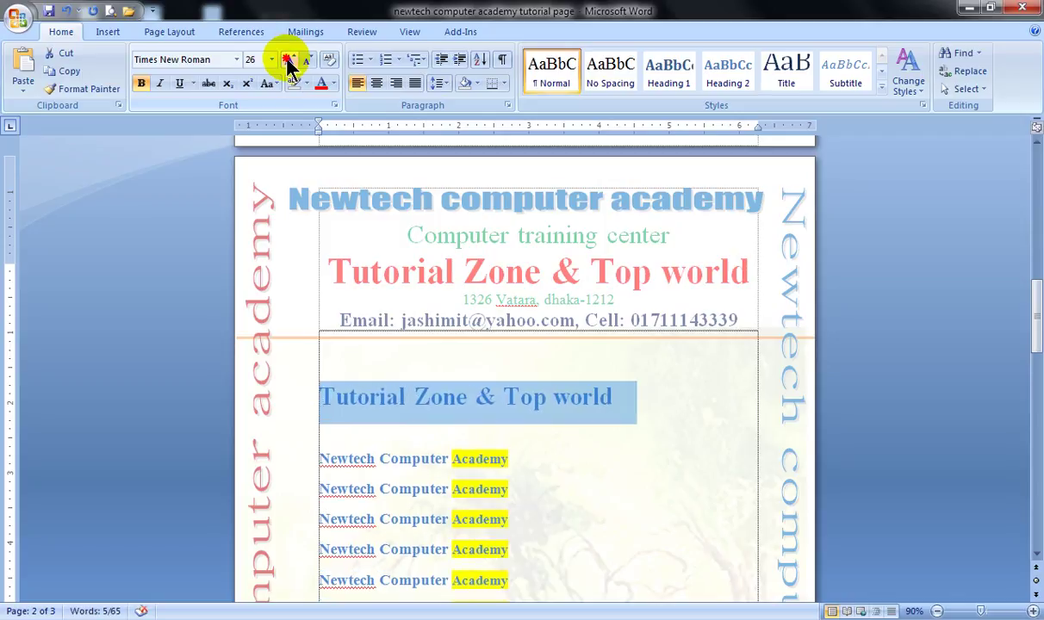
click(292, 60)
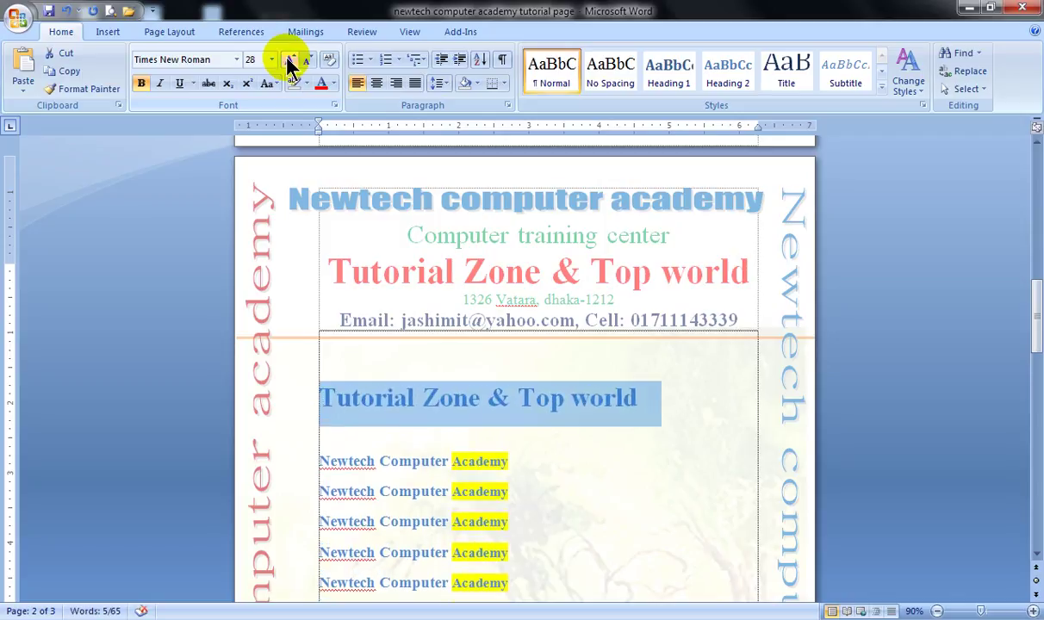
click(291, 60)
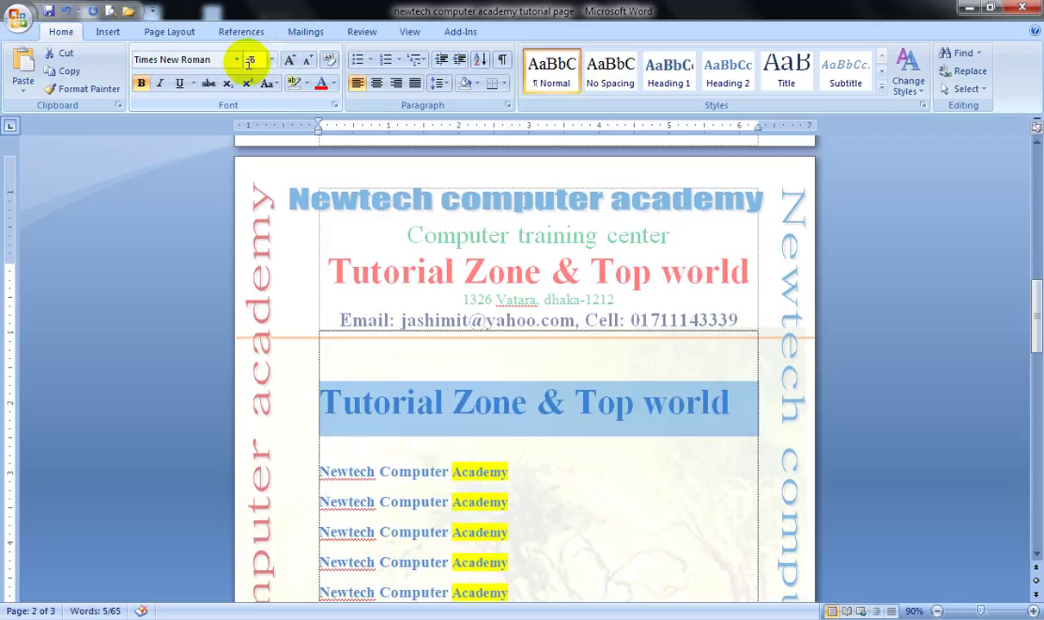
Shrink the selected line's font to 28 pt, and grow it step by step to 72 pt
click(311, 62)
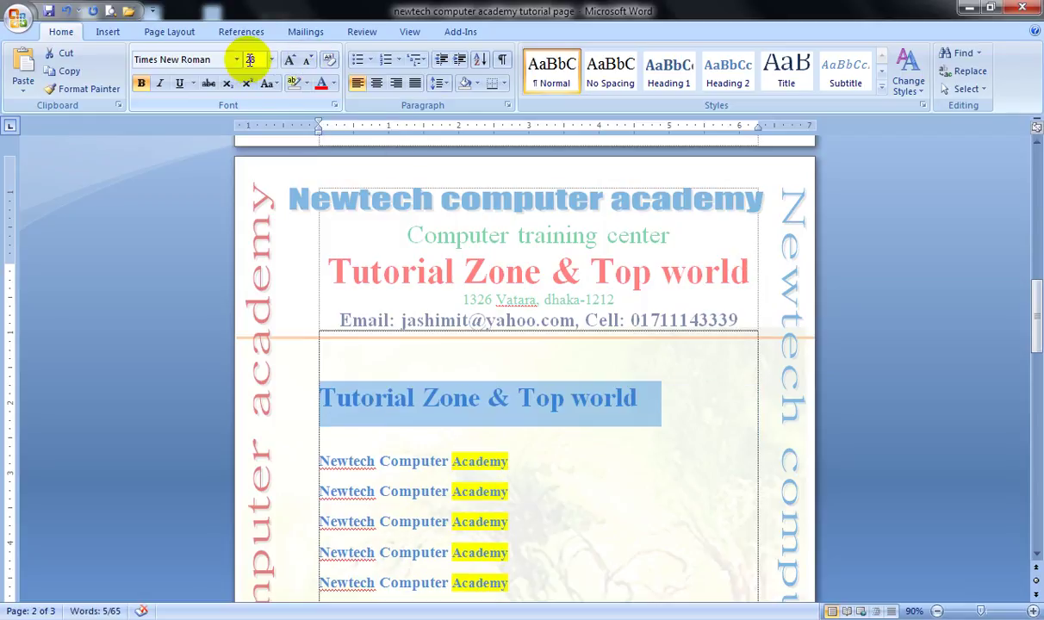
click(291, 62)
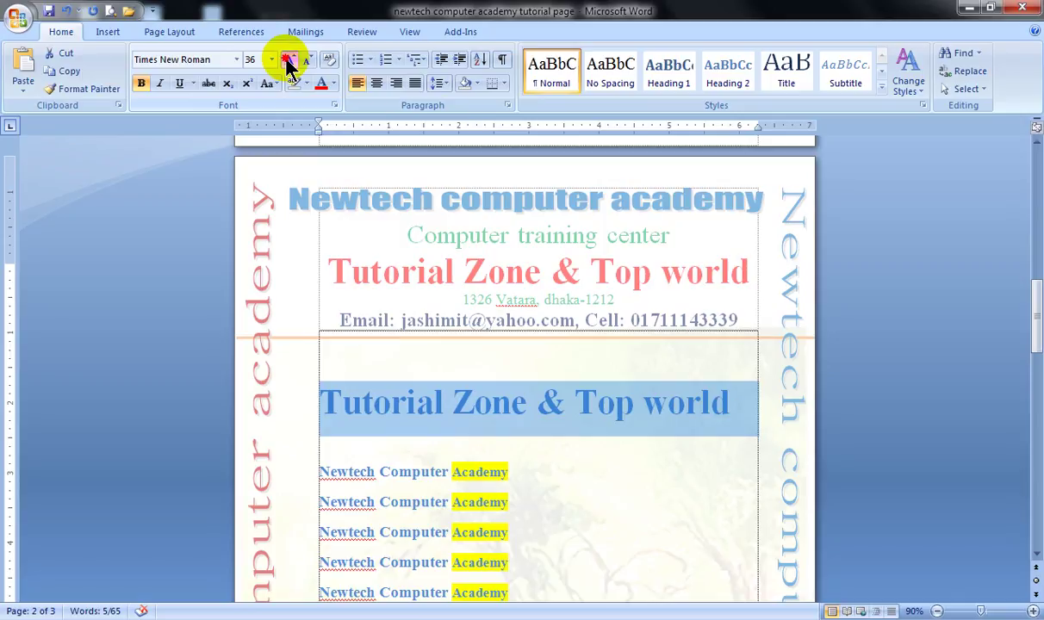
click(290, 62)
click(291, 62)
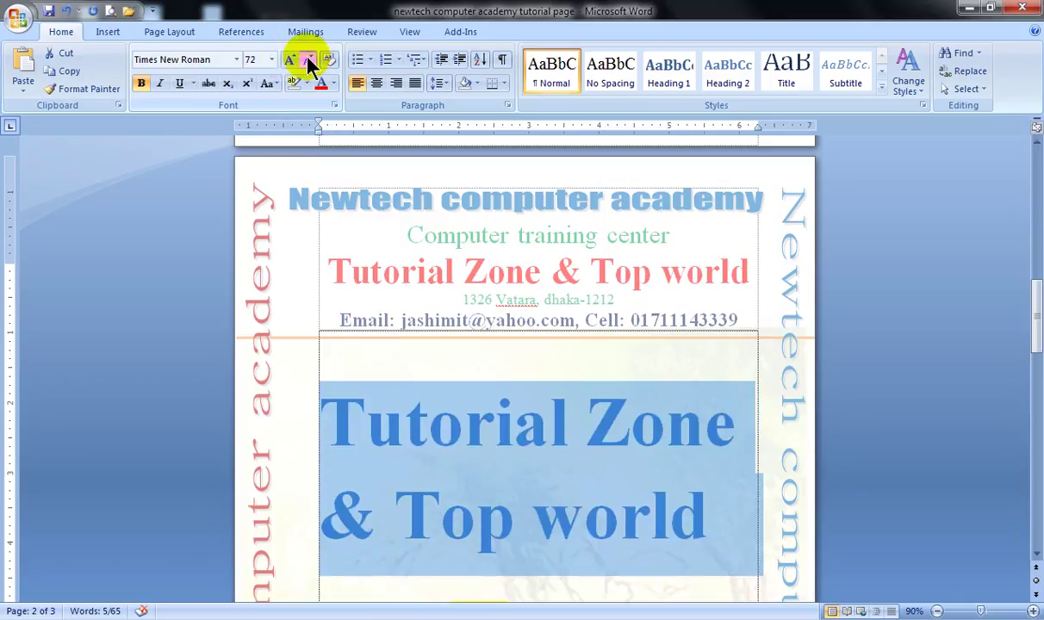
Shrink the font of the selected "Tutorial Zone & Top world" line step by step to 24 pt
click(308, 62)
click(307, 62)
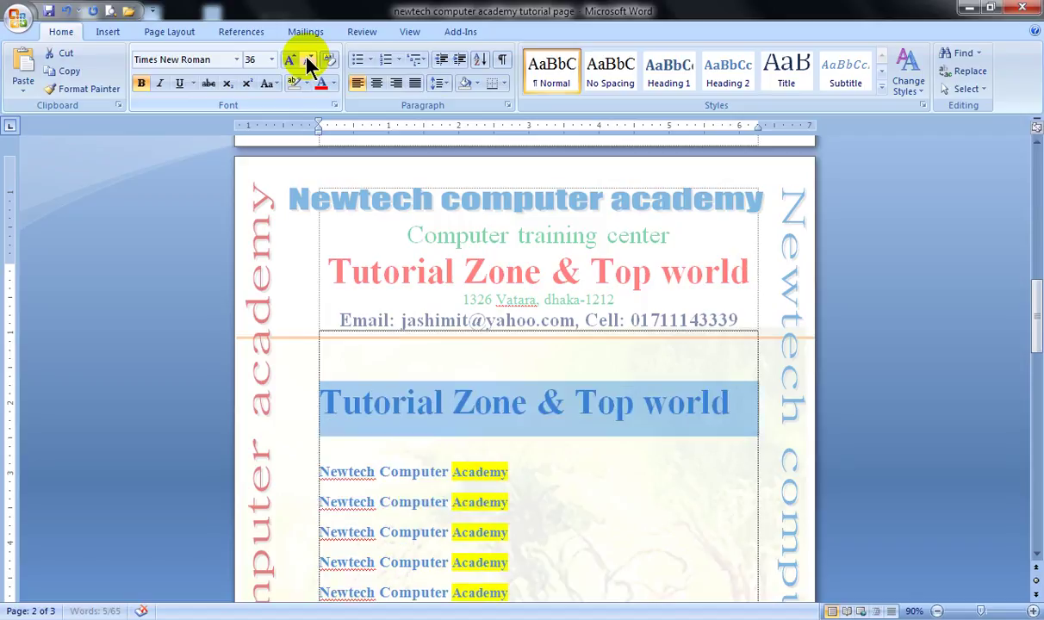
click(308, 62)
click(307, 62)
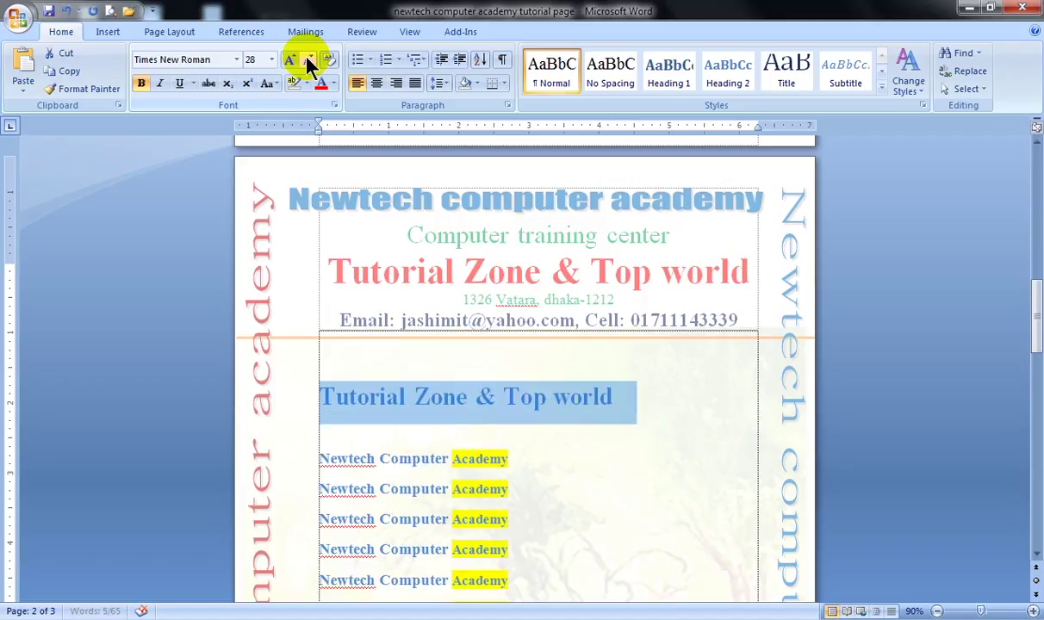
click(309, 61)
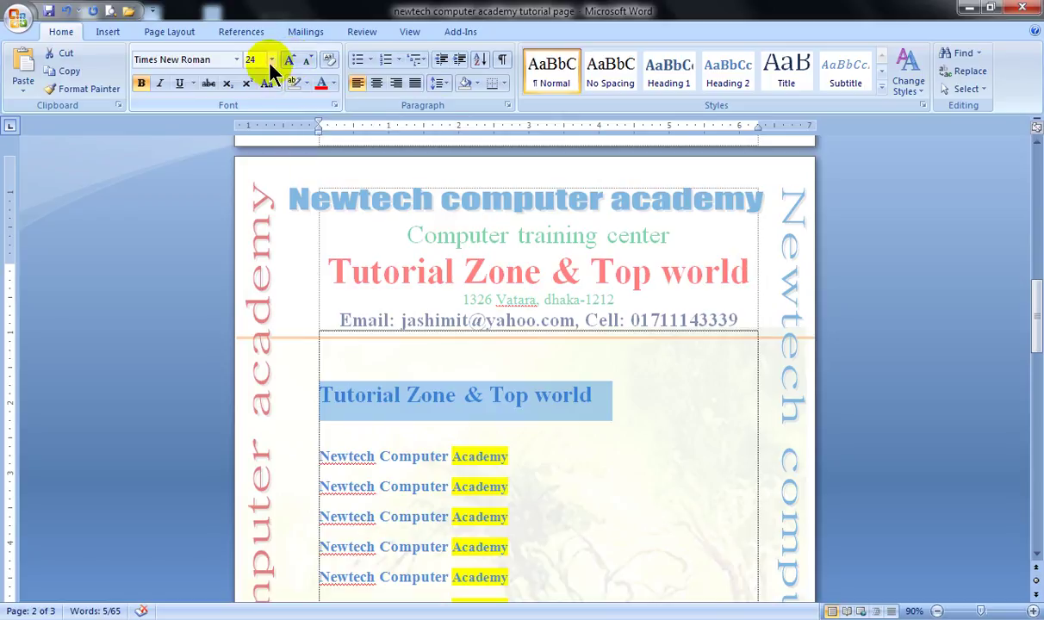
Try the preset font sizes 72 and 18 on the selected line, and set it back to 24
click(271, 61)
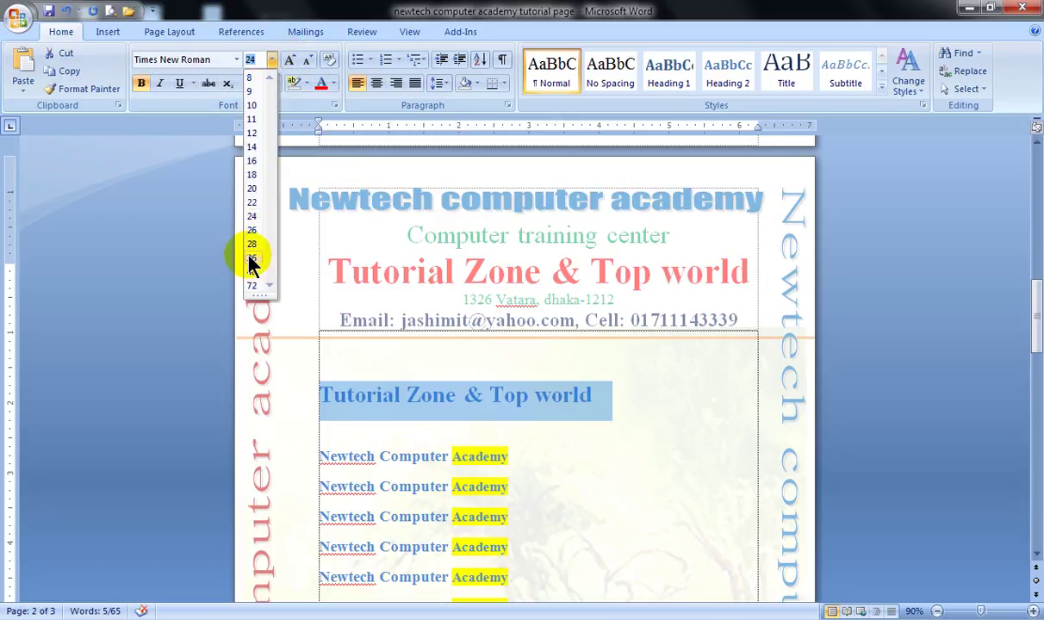
click(253, 284)
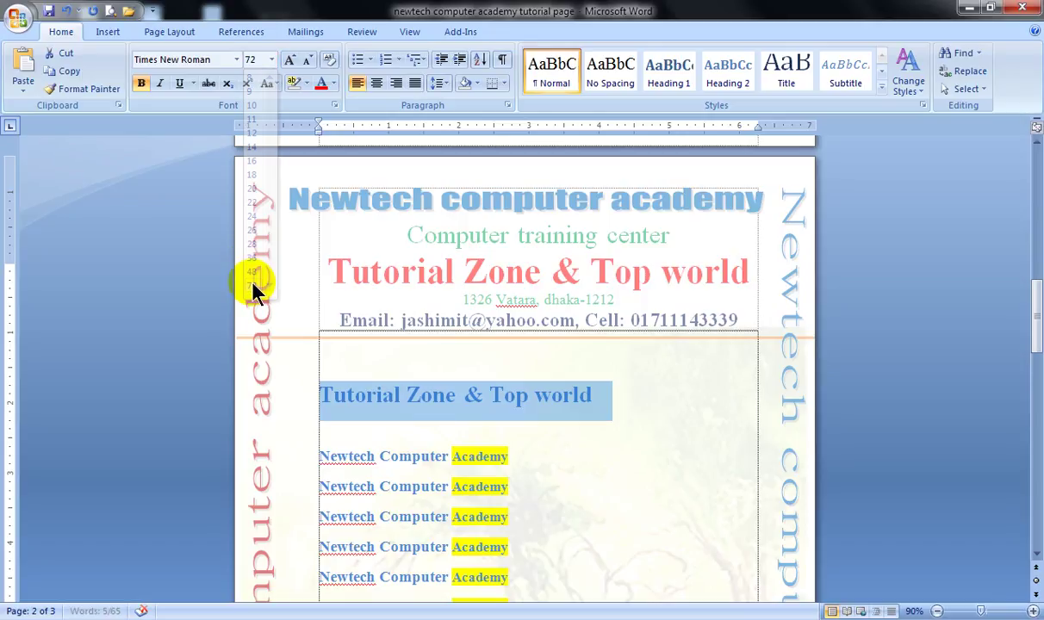
click(271, 59)
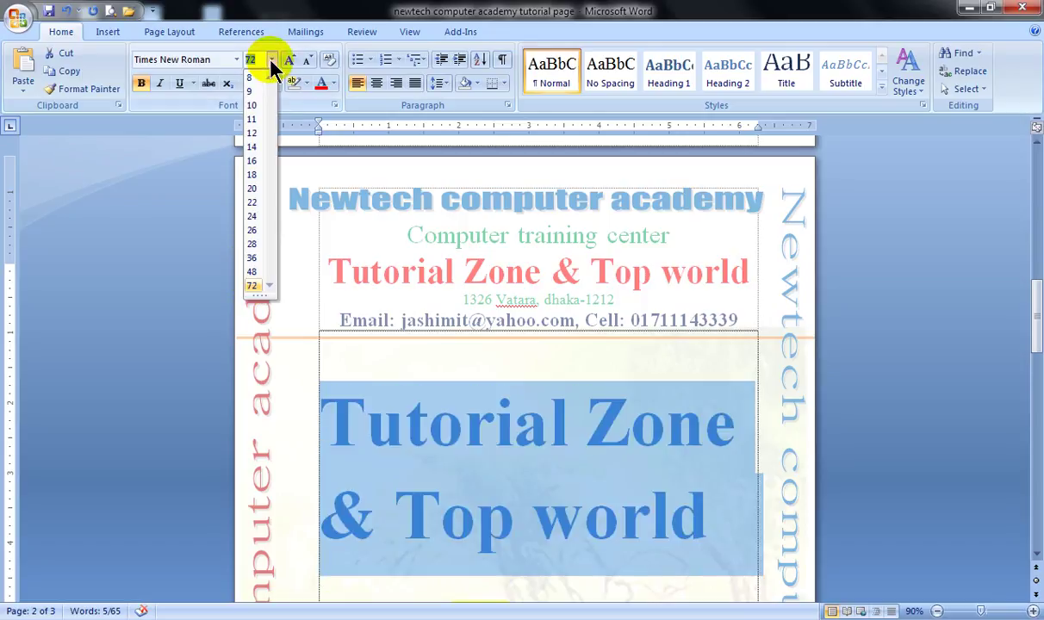
click(256, 174)
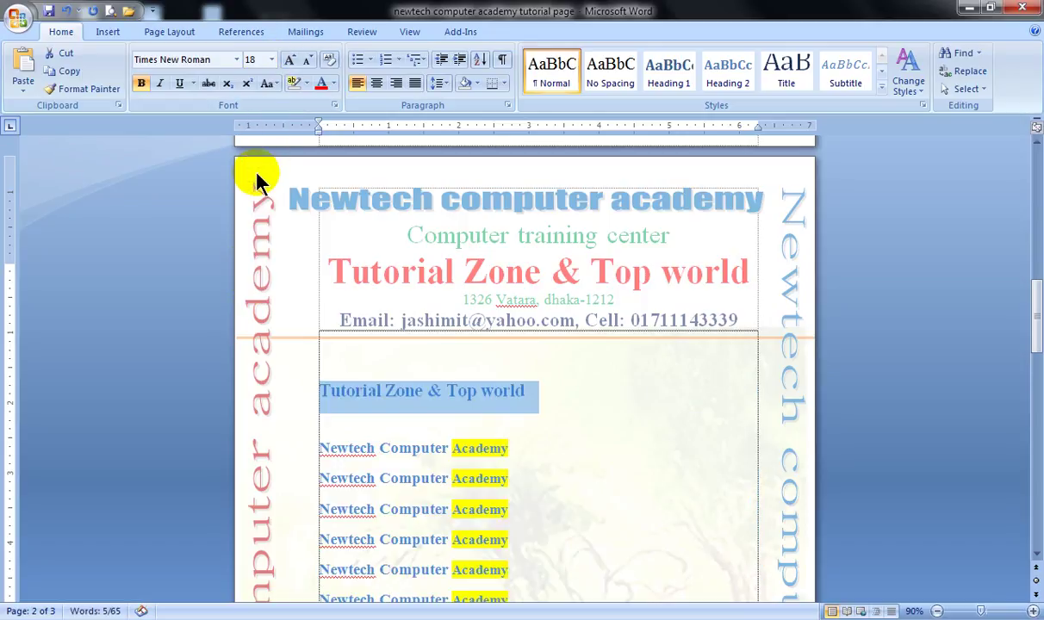
click(272, 59)
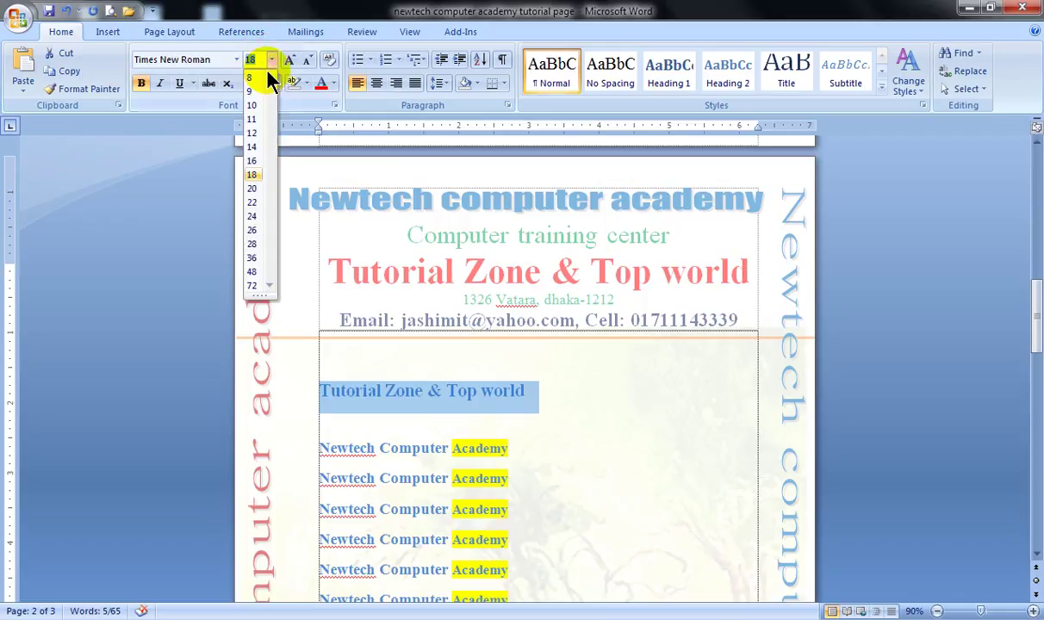
click(252, 216)
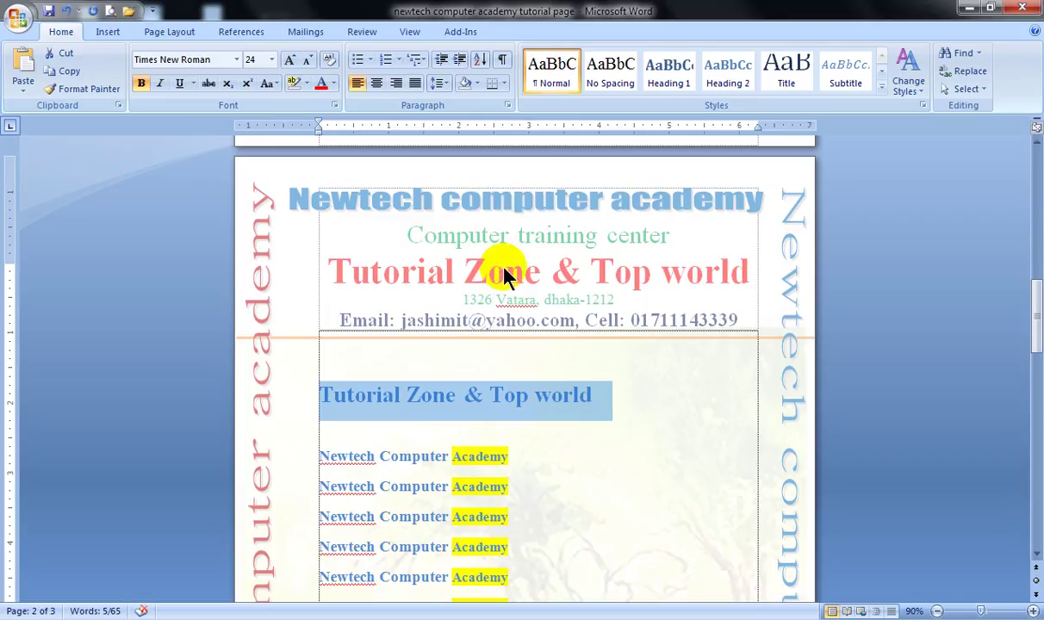
Try the CocaCola font and the Monotype Corsiva font on the selected "Tutorial Zone & Top world" line
click(236, 59)
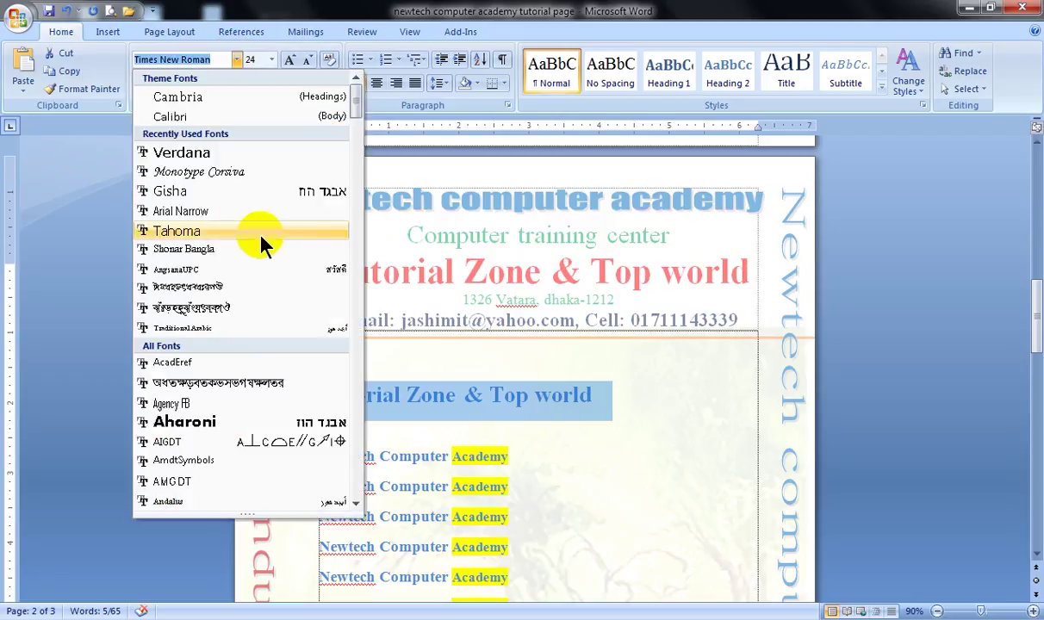
scroll(205, 350, down, 6)
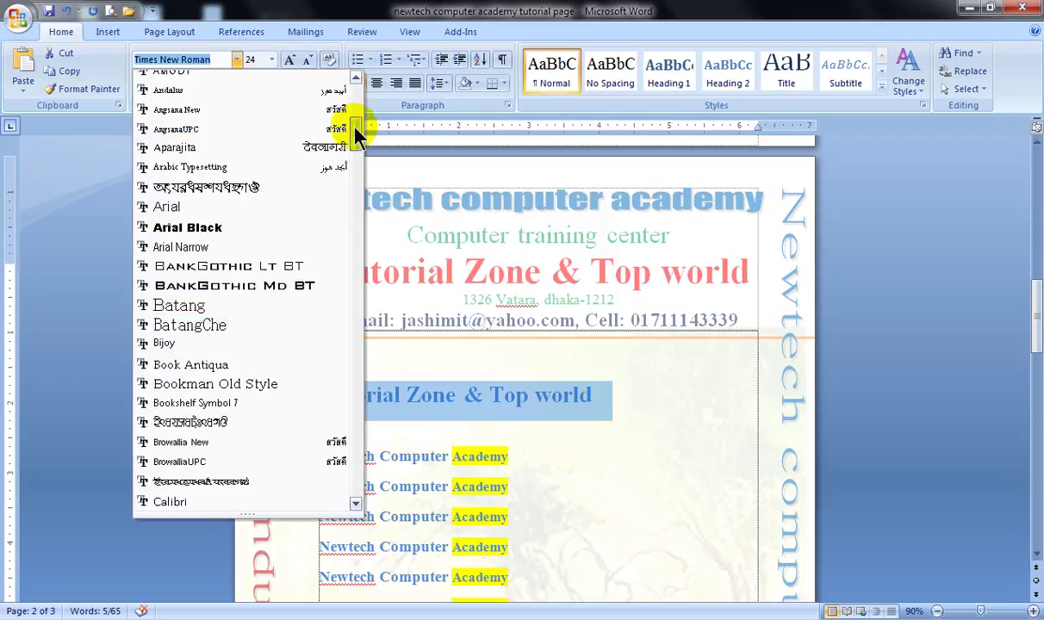
drag(359, 132, 361, 170)
scroll(359, 168, down, 2)
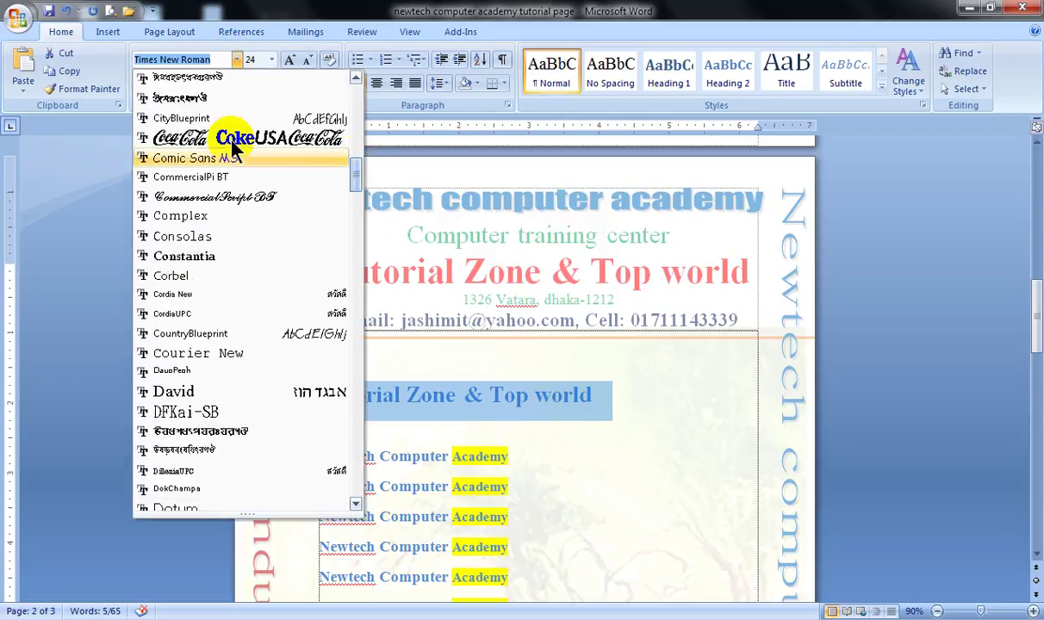
click(175, 139)
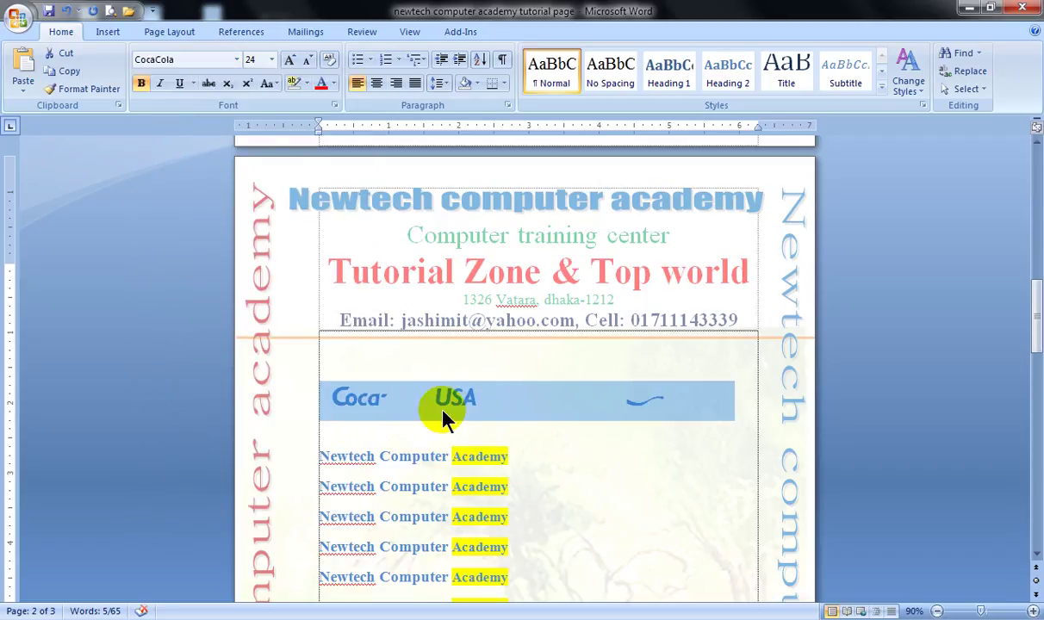
click(235, 59)
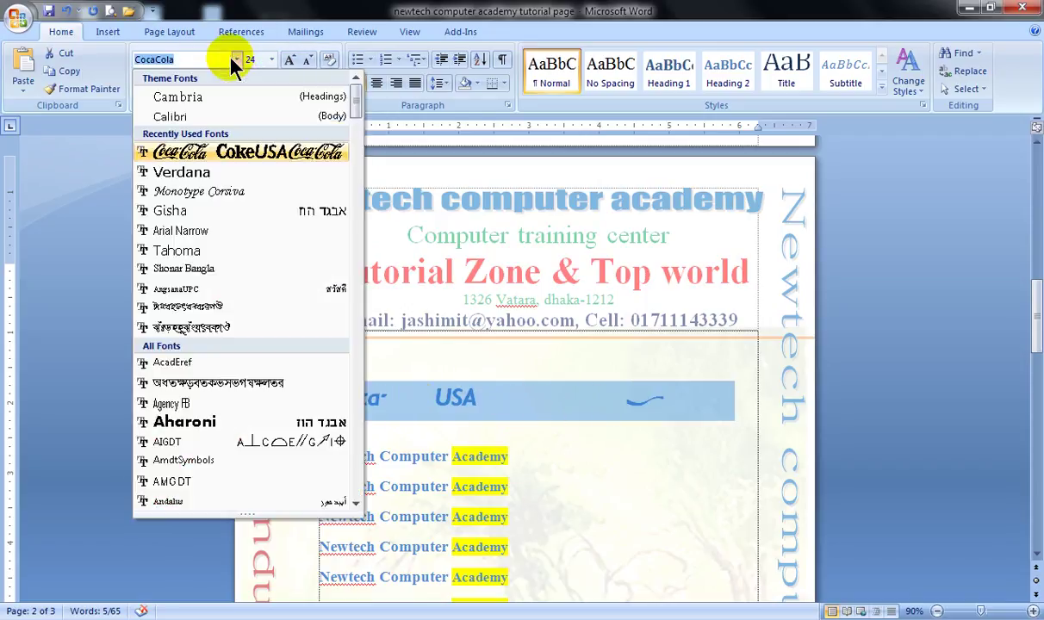
click(206, 191)
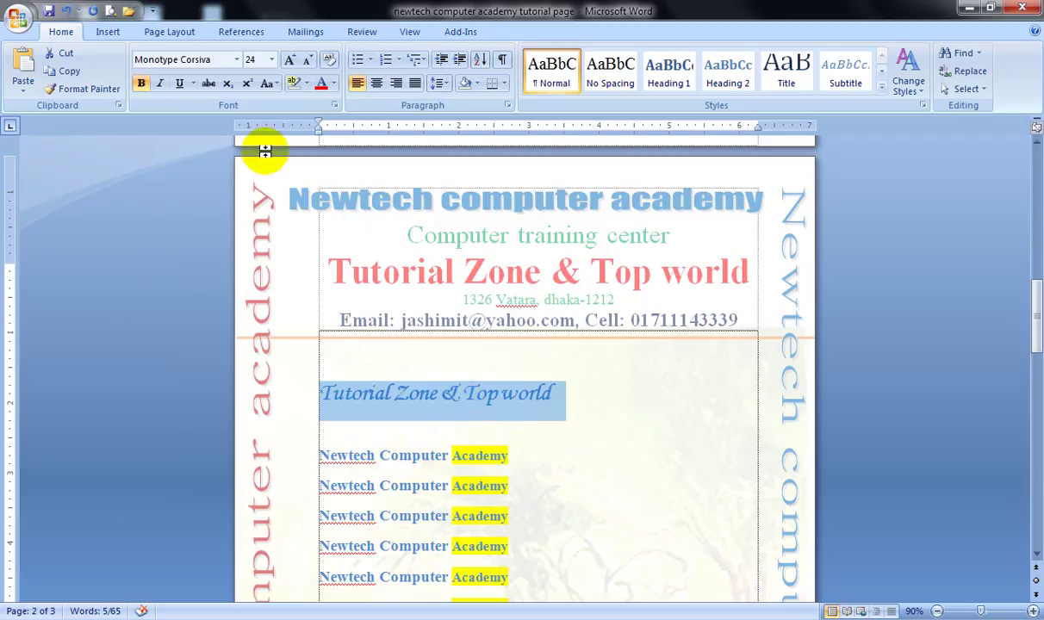
Undo the font changes made to the "Tutorial Zone & Top world" line
click(67, 11)
click(68, 11)
click(67, 11)
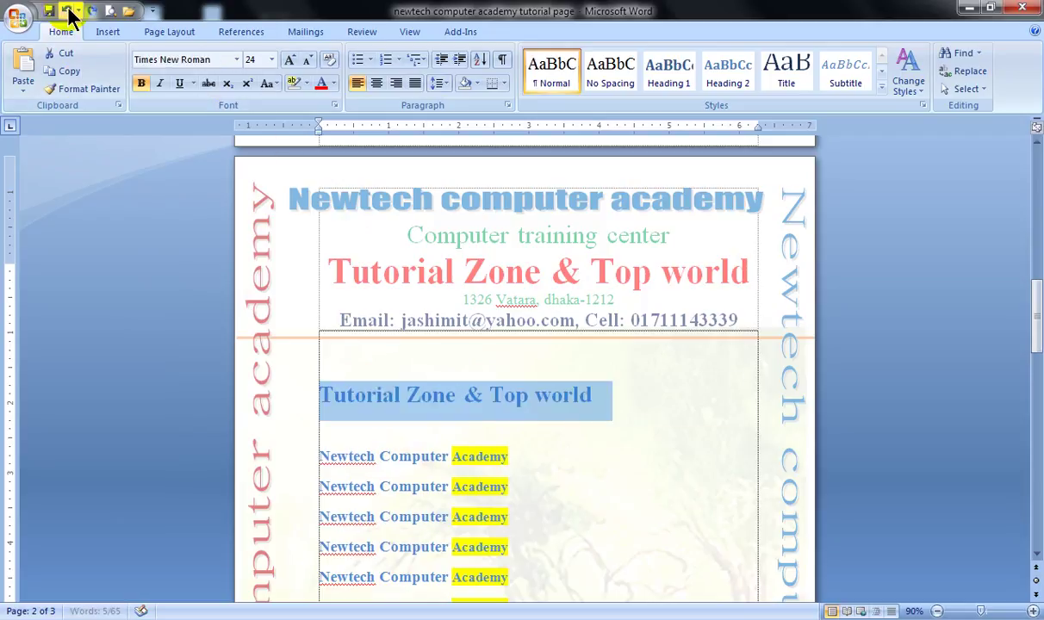
Insert two blank lines between "Tutorial Zone & Top world" and the Newtech Computer Academy lines
click(464, 398)
click(350, 425)
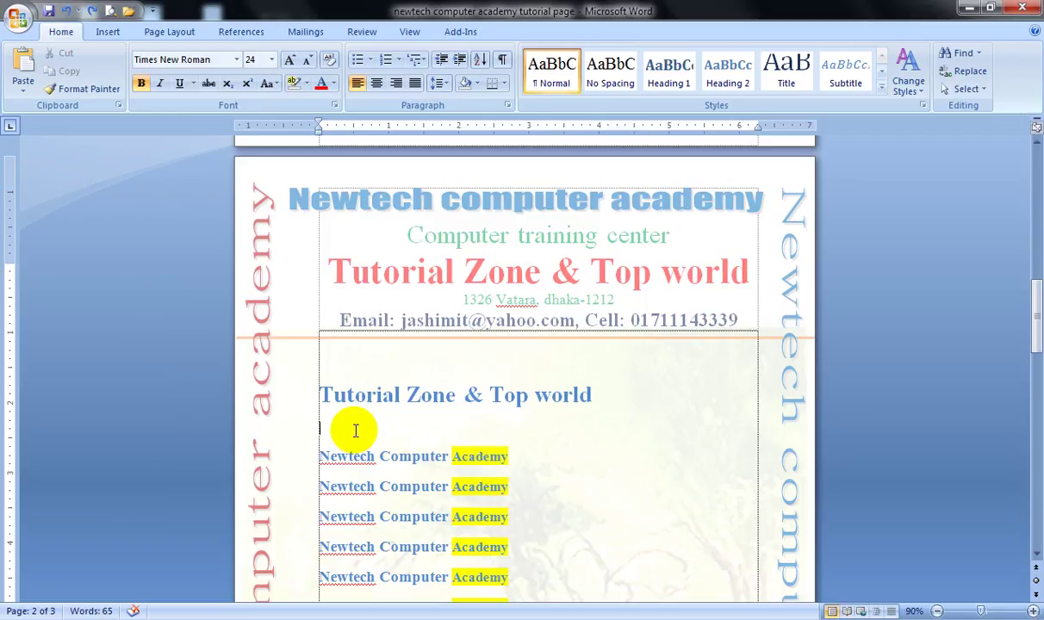
key(Return)
key(Return)
Copy the whole "Tutorial Zone & Top world" line and paste it on the blank line directly below
click(276, 398)
key(ctrl+c)
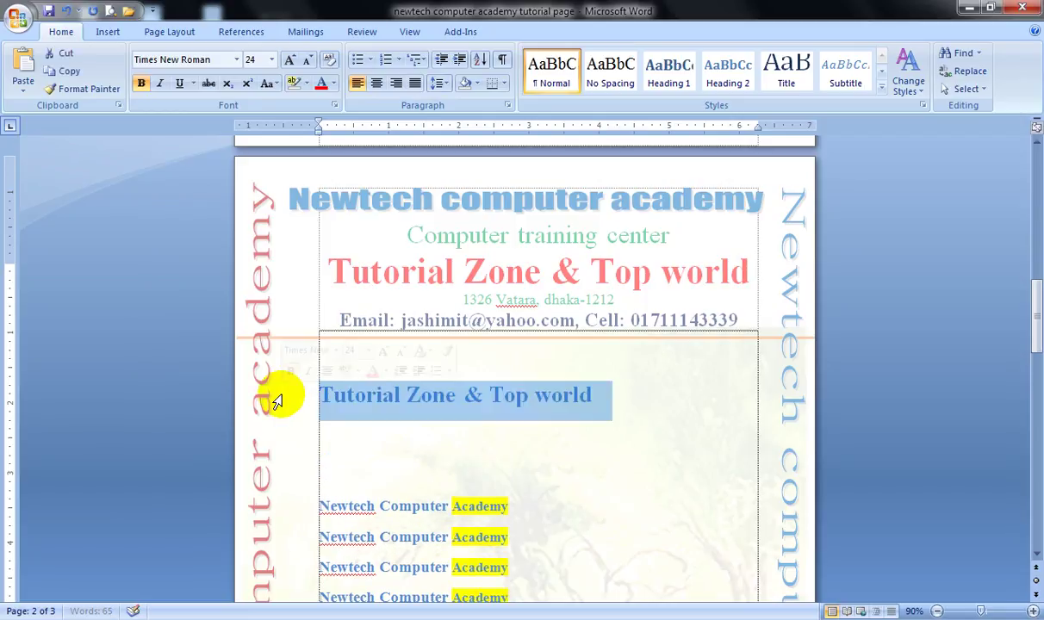
click(376, 444)
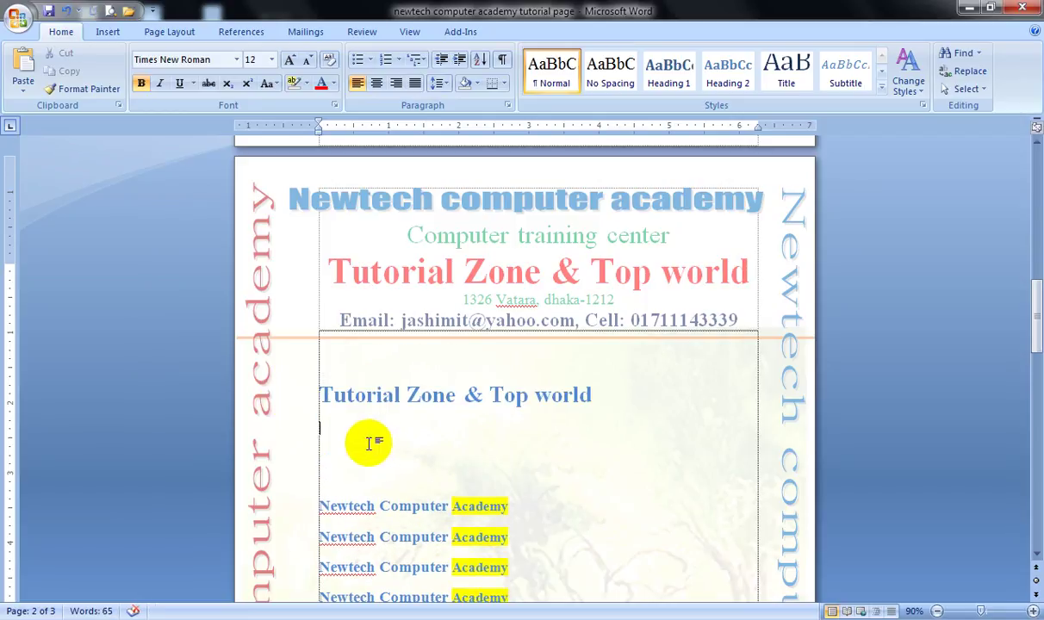
key(ctrl+v)
Select both "Tutorial Zone & Top world" lines and grow their font step by step to 48 pt
drag(617, 441, 377, 389)
click(292, 59)
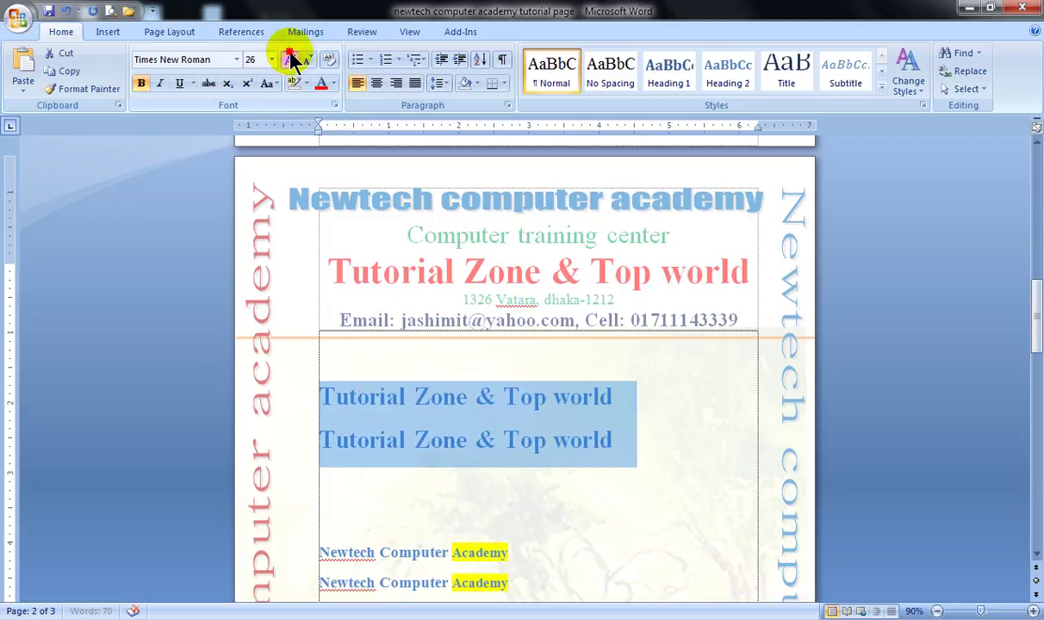
click(291, 59)
click(291, 60)
click(291, 60)
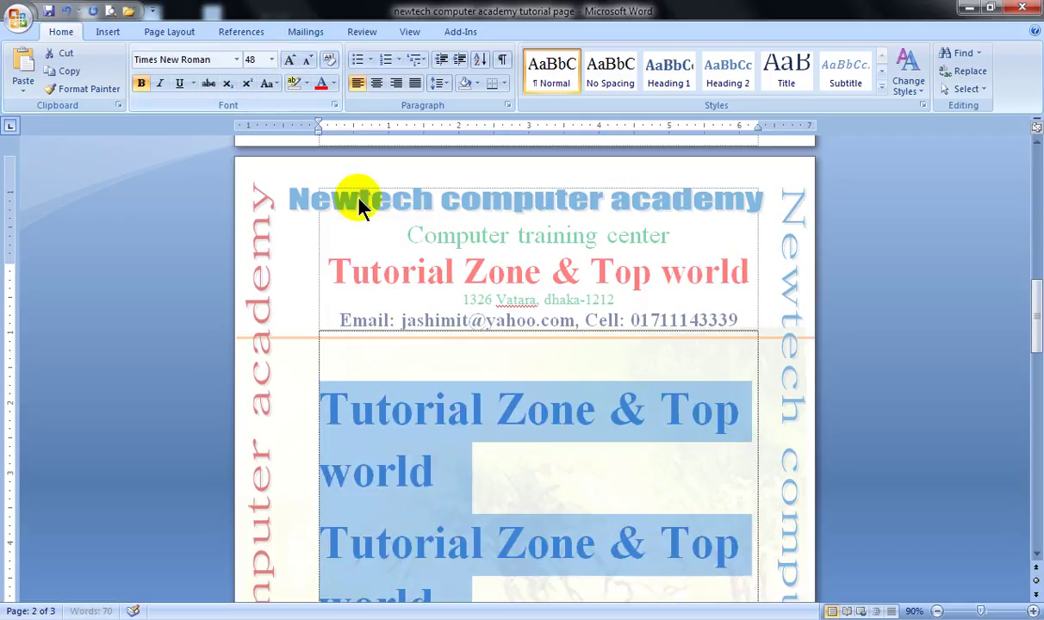
Shrink both "Tutorial Zone & Top world" lines to 36 pt and change the first line's font to CommercialScript BT
click(307, 60)
click(393, 444)
click(297, 410)
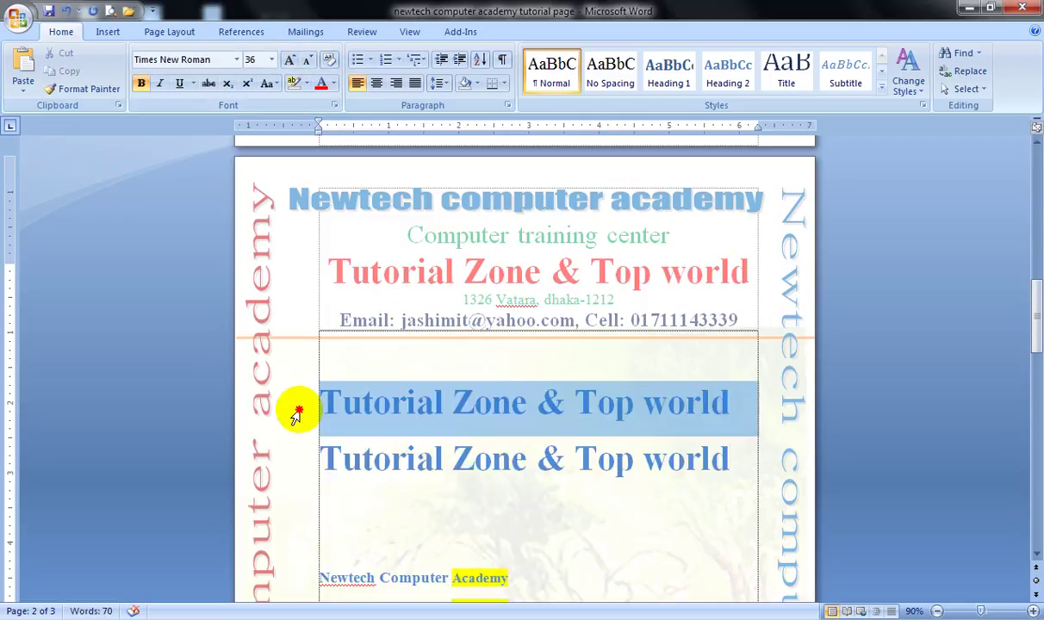
click(236, 60)
scroll(209, 250, down, 2)
scroll(210, 248, down, 8)
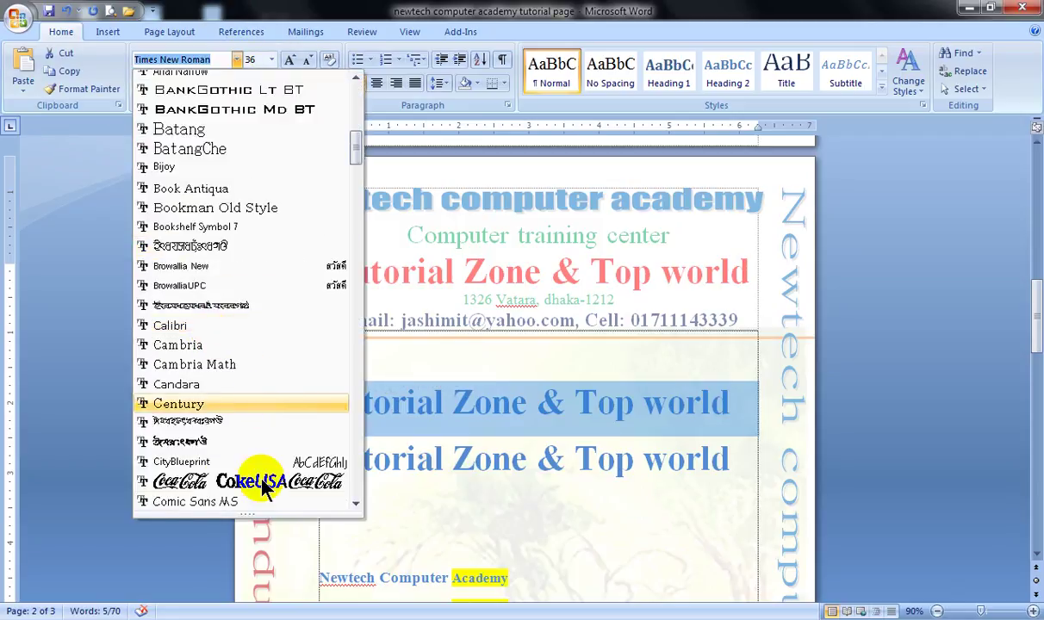
scroll(217, 448, down, 4)
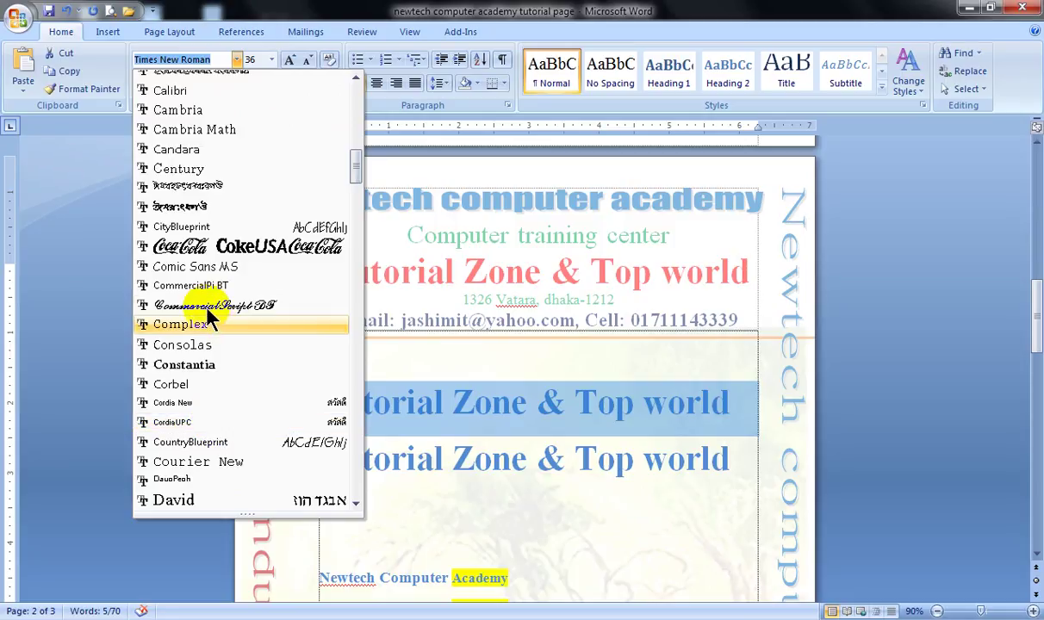
click(166, 306)
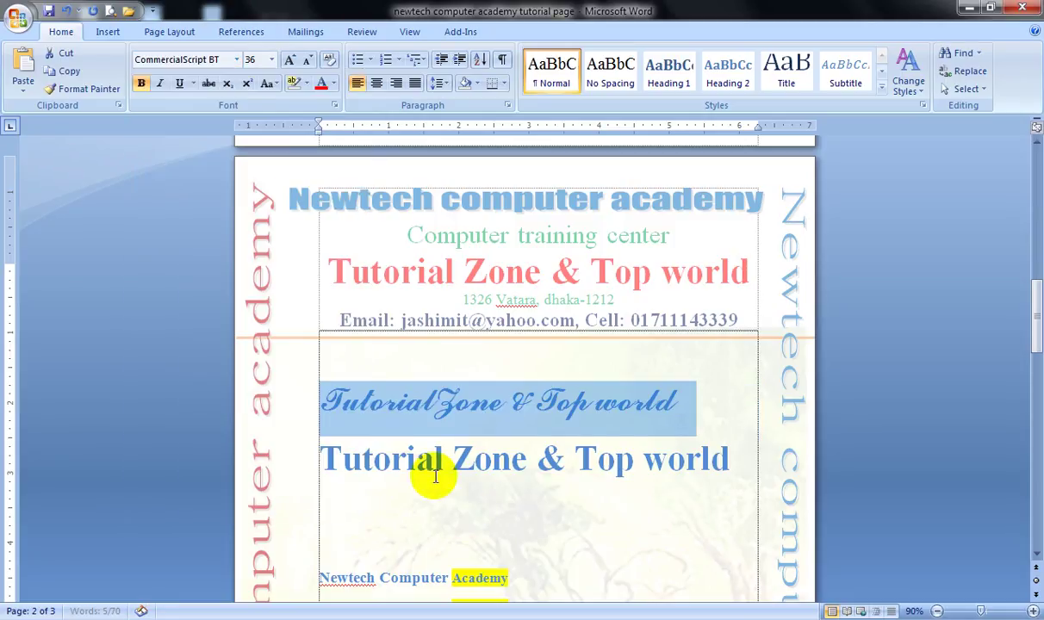
click(423, 403)
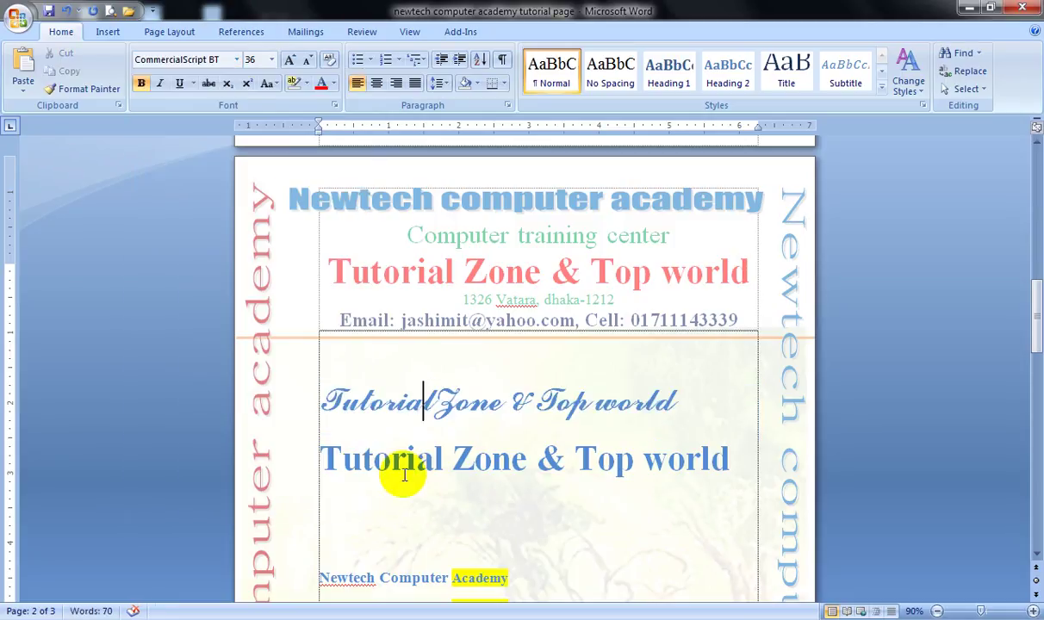
Place the cursor alternately in the first and second "Tutorial Zone & Top world" lines to compare their font settings
click(340, 401)
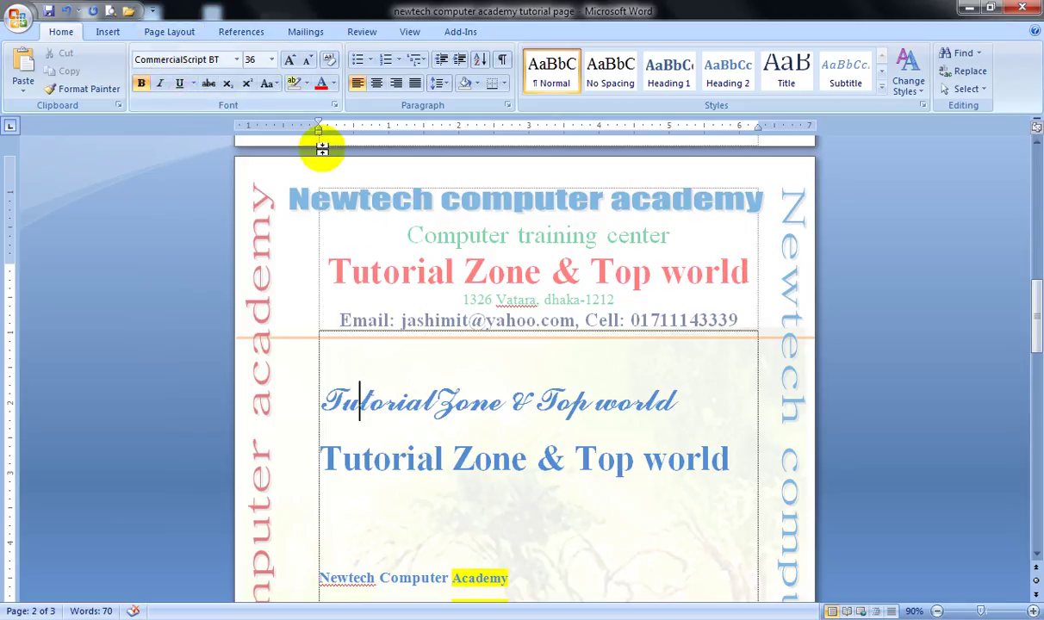
click(491, 461)
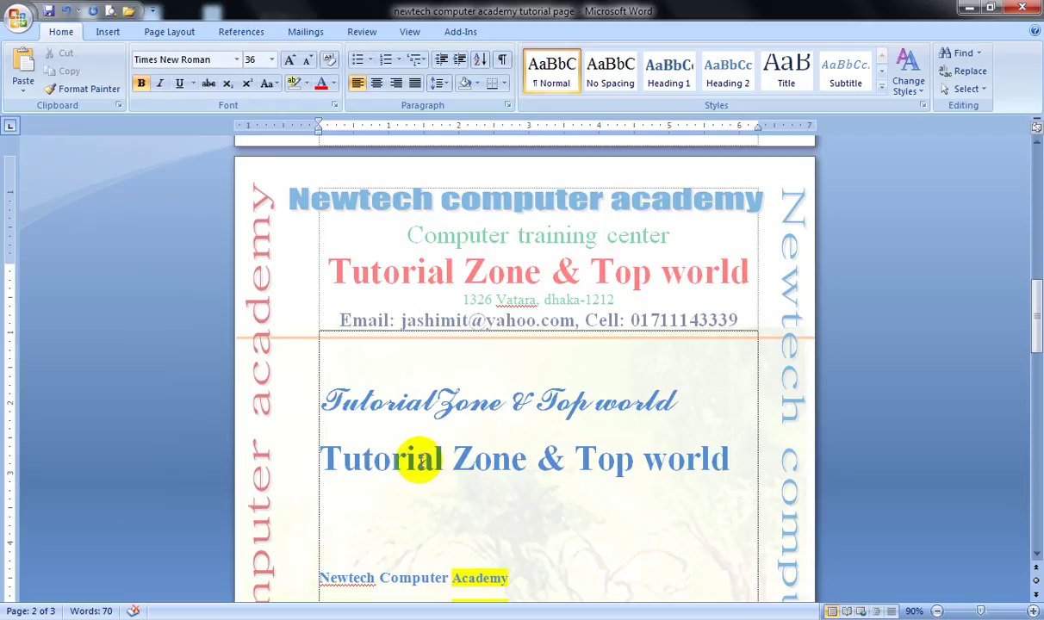
click(392, 459)
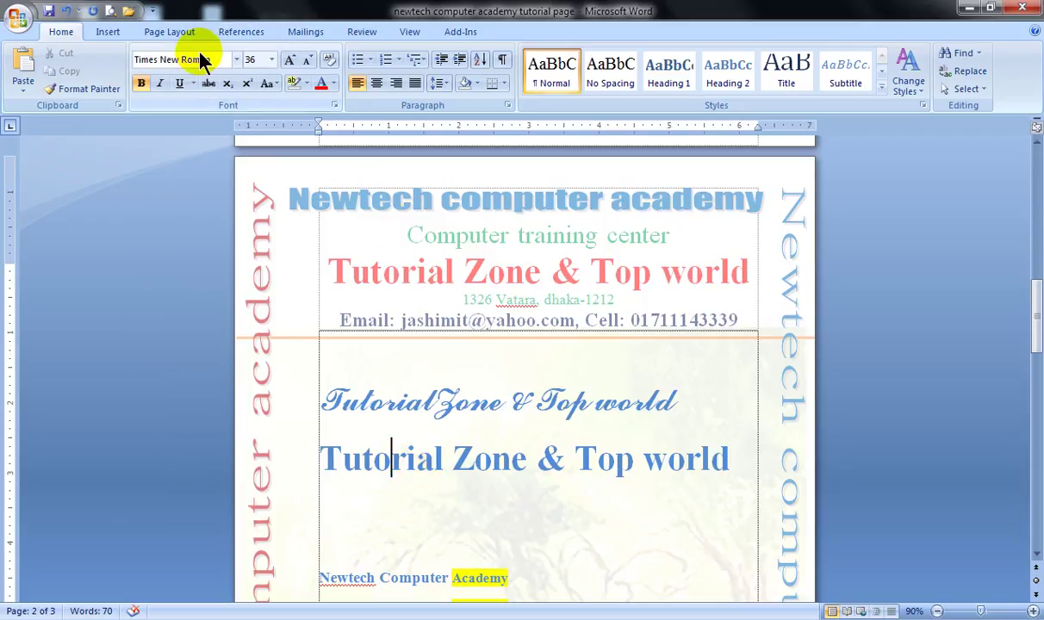
click(457, 403)
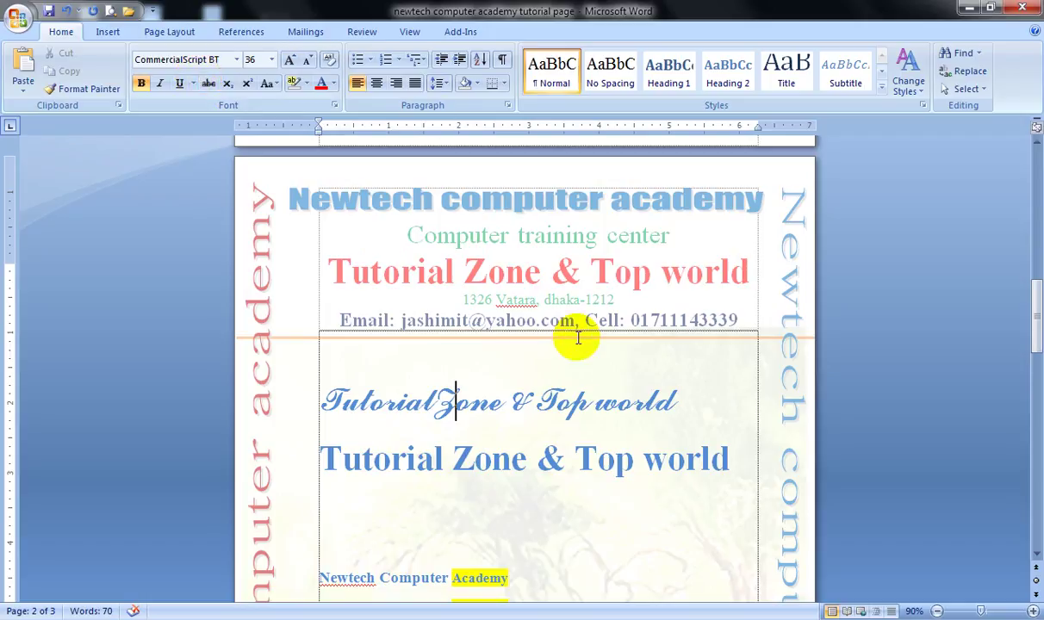
click(372, 457)
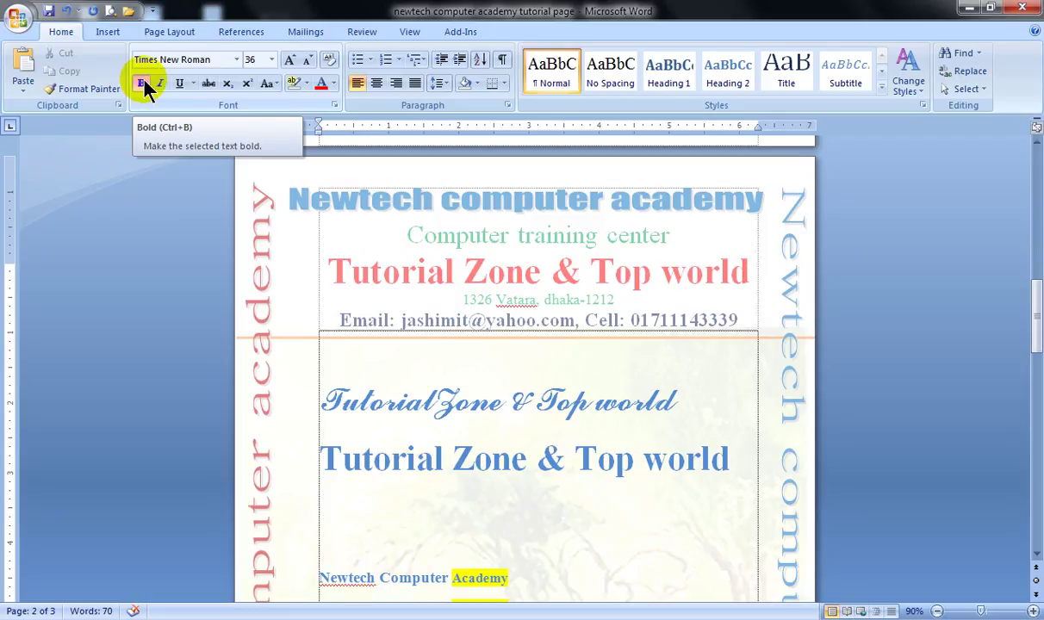
click(450, 457)
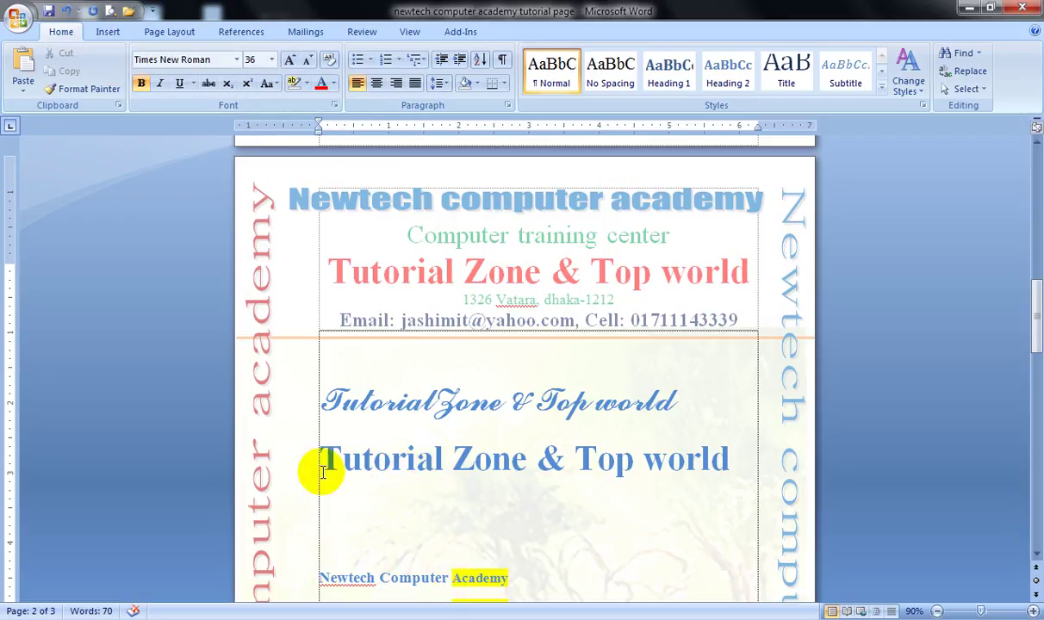
Turn bold off and back on for the whole second "Tutorial Zone & Top world" line
click(293, 459)
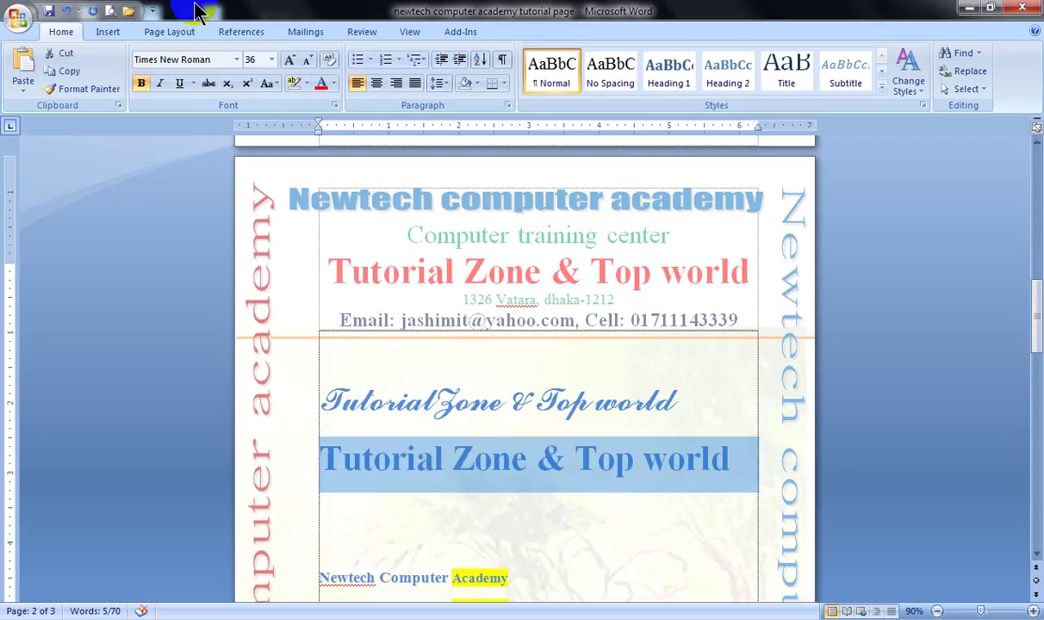
click(141, 84)
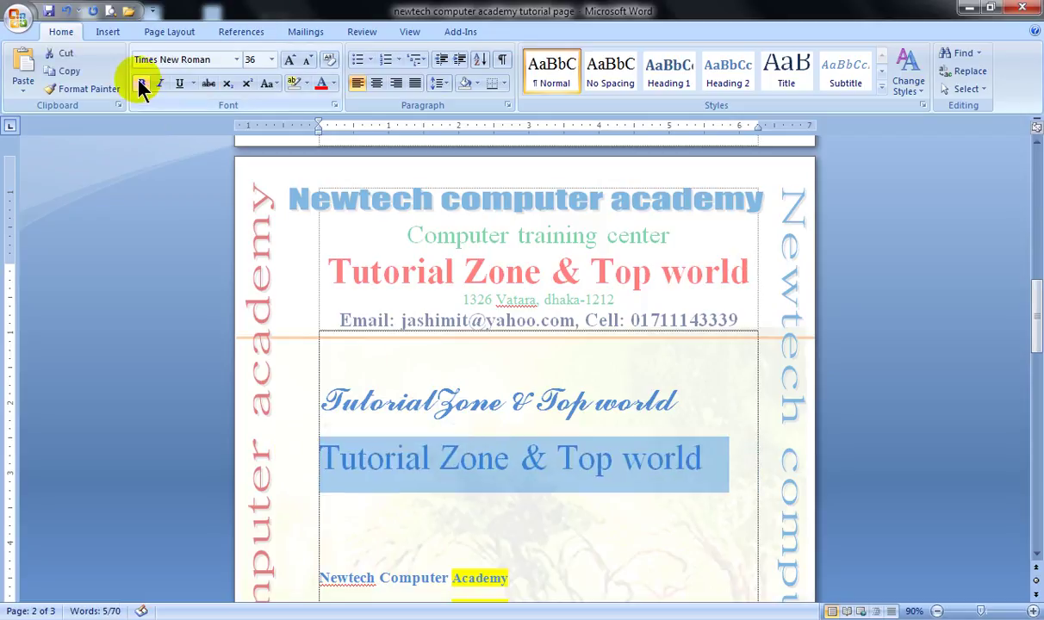
click(444, 466)
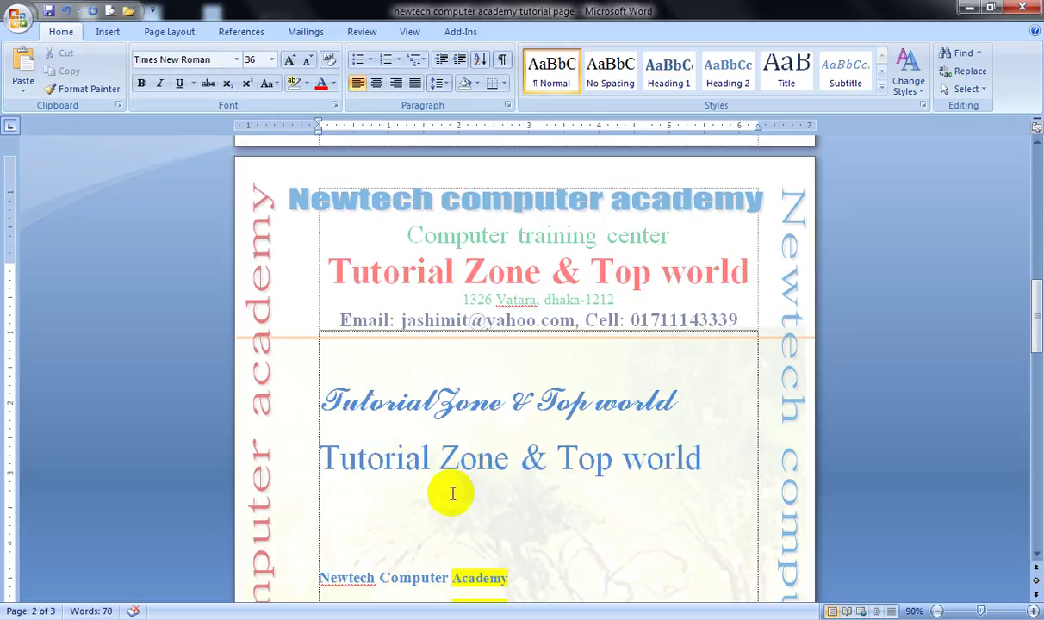
click(301, 452)
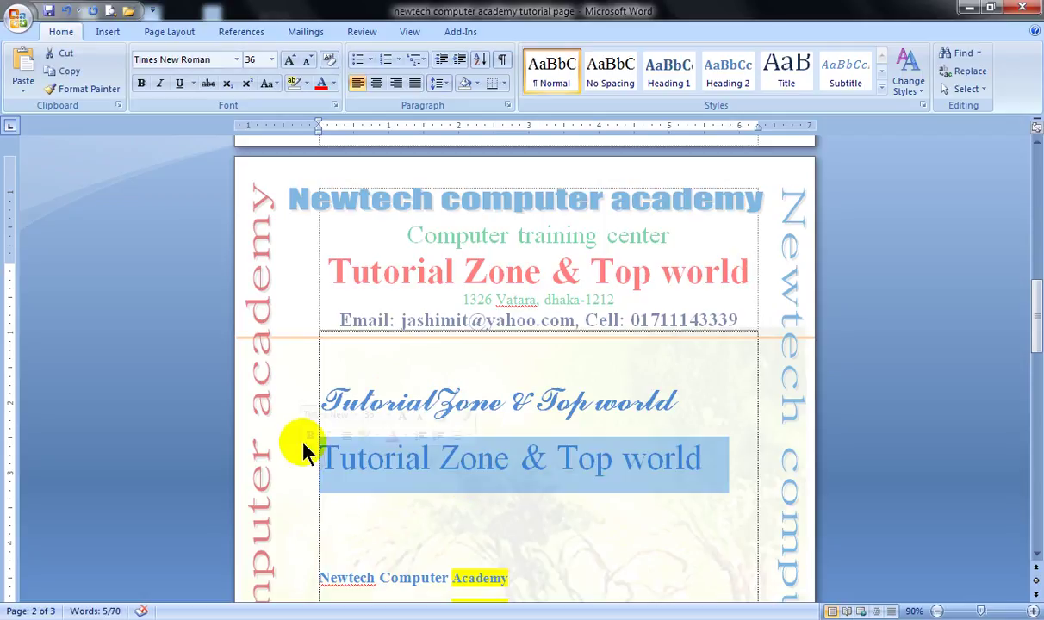
click(141, 83)
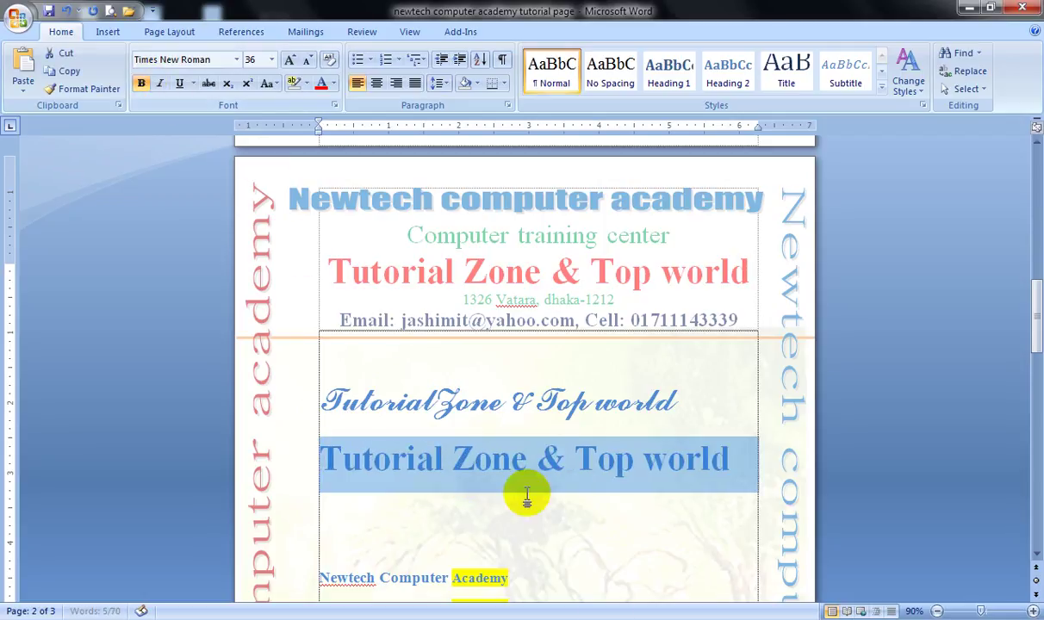
click(554, 459)
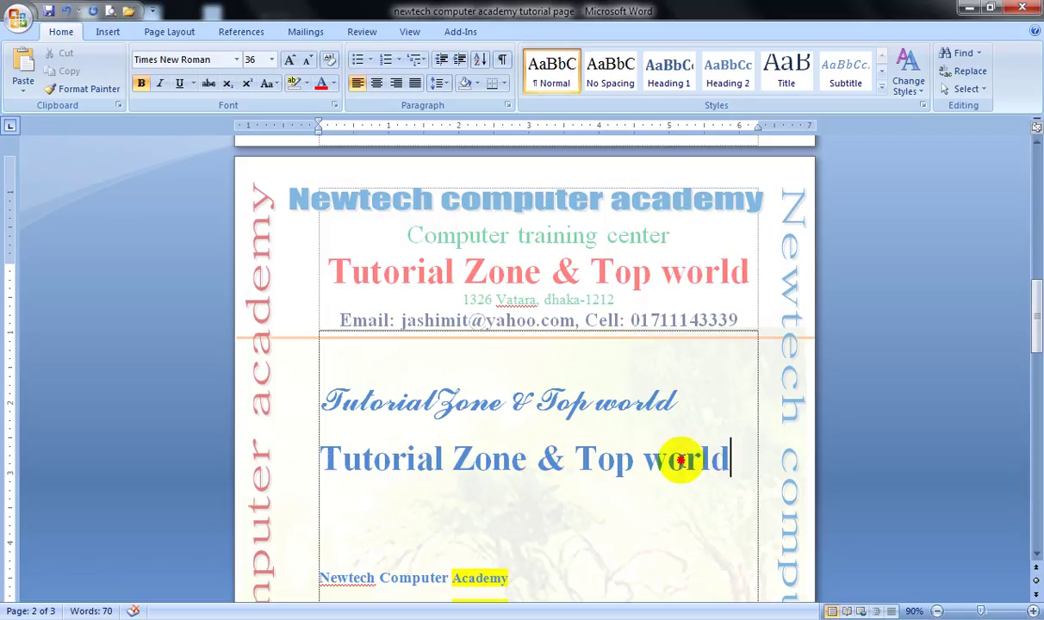
Duplicate the second "Tutorial Zone & Top world" line by copying it, deleting it and pasting it twice in its place
drag(681, 460, 370, 469)
key(ctrl+c)
key(Delete)
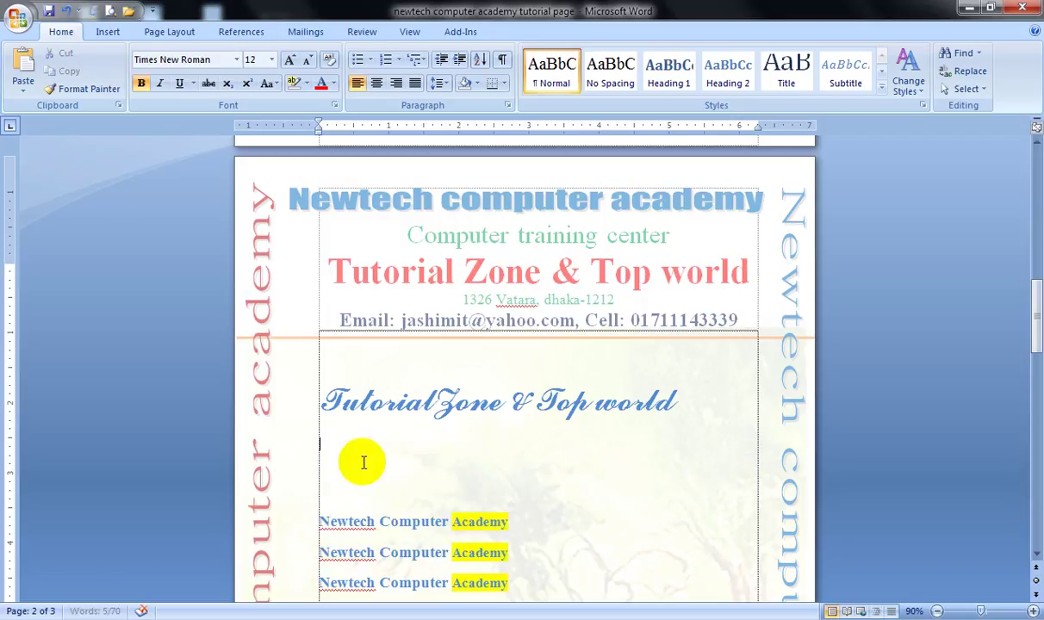
key(ctrl+v)
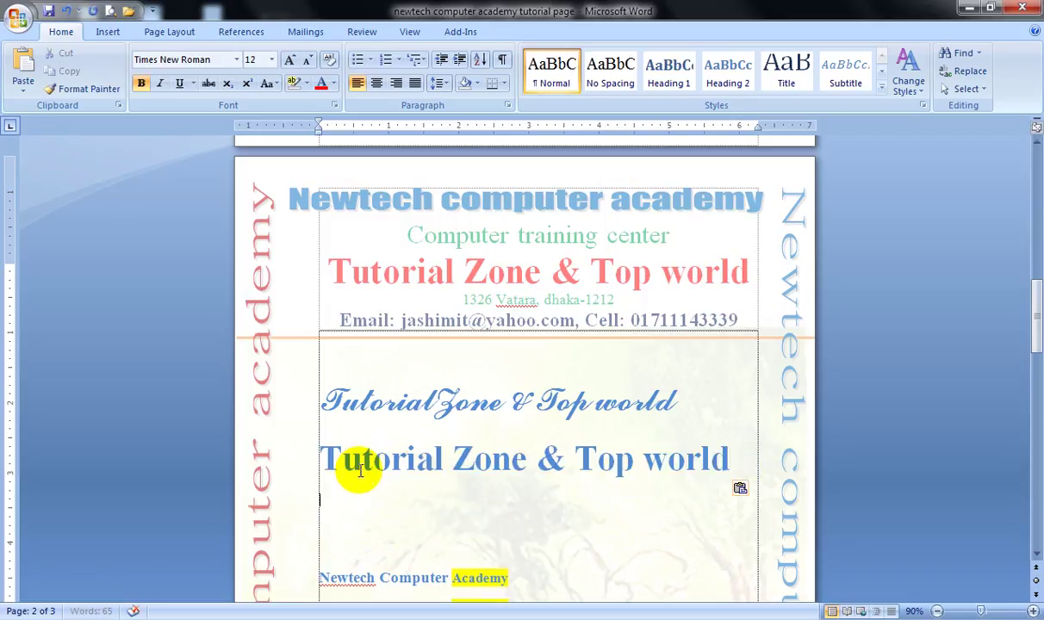
key(ctrl+v)
Remove bold from the second "Tutorial Zone & Top world" line
click(301, 466)
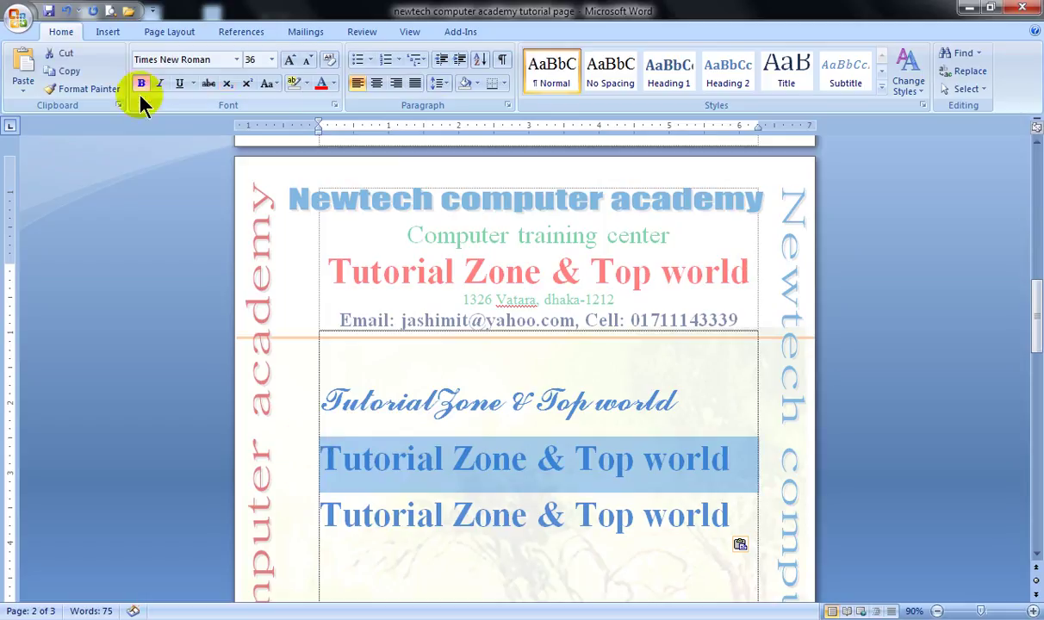
click(142, 82)
click(442, 458)
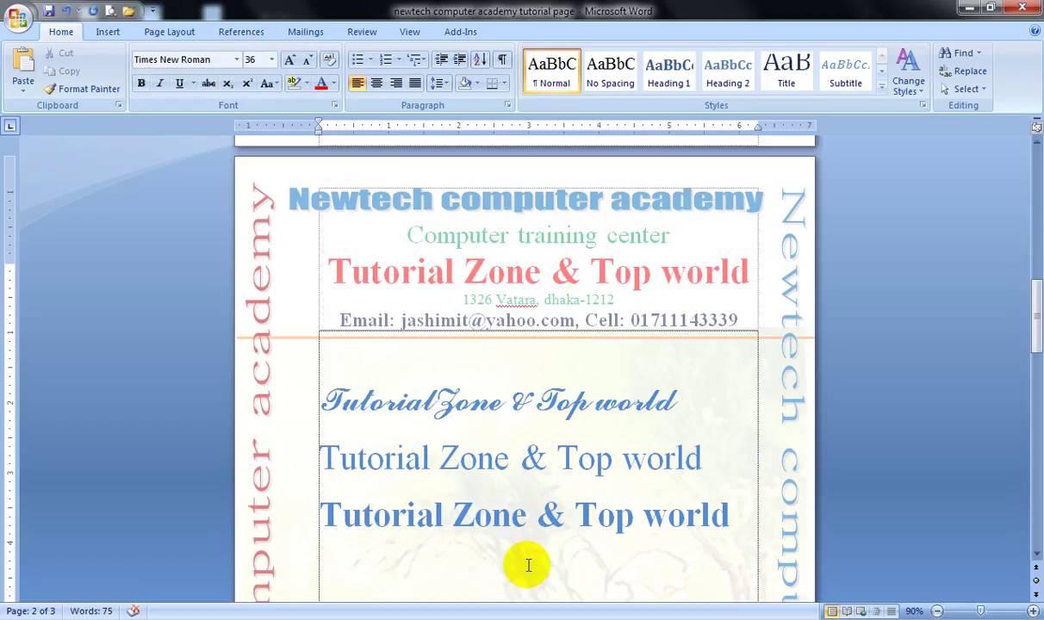
Place the cursor in the second and third "Tutorial Zone & Top world" lines to compare regular with bold formatting
click(511, 515)
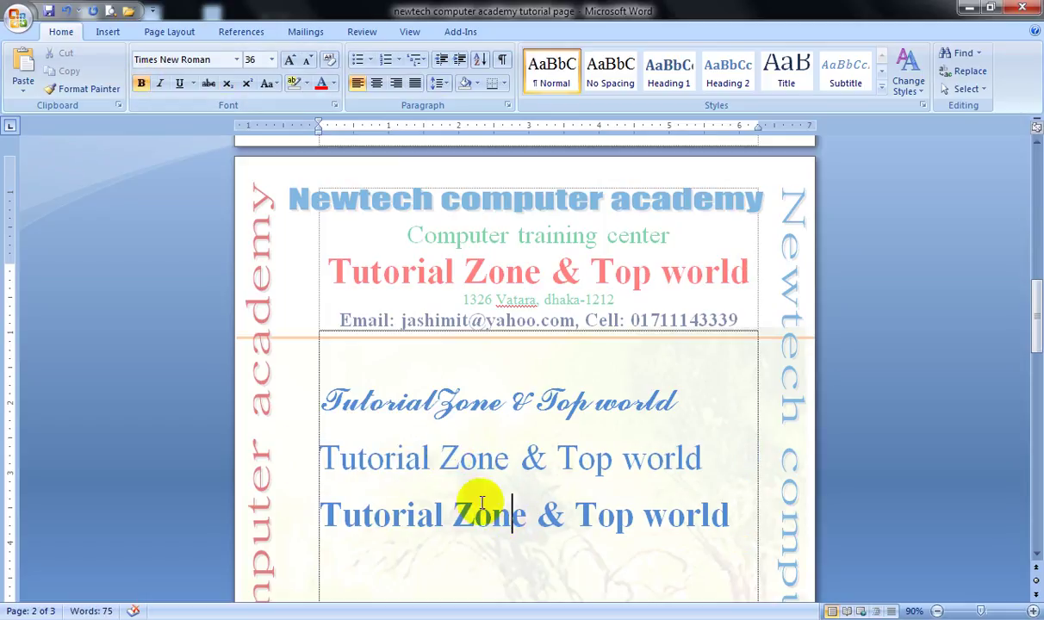
click(384, 459)
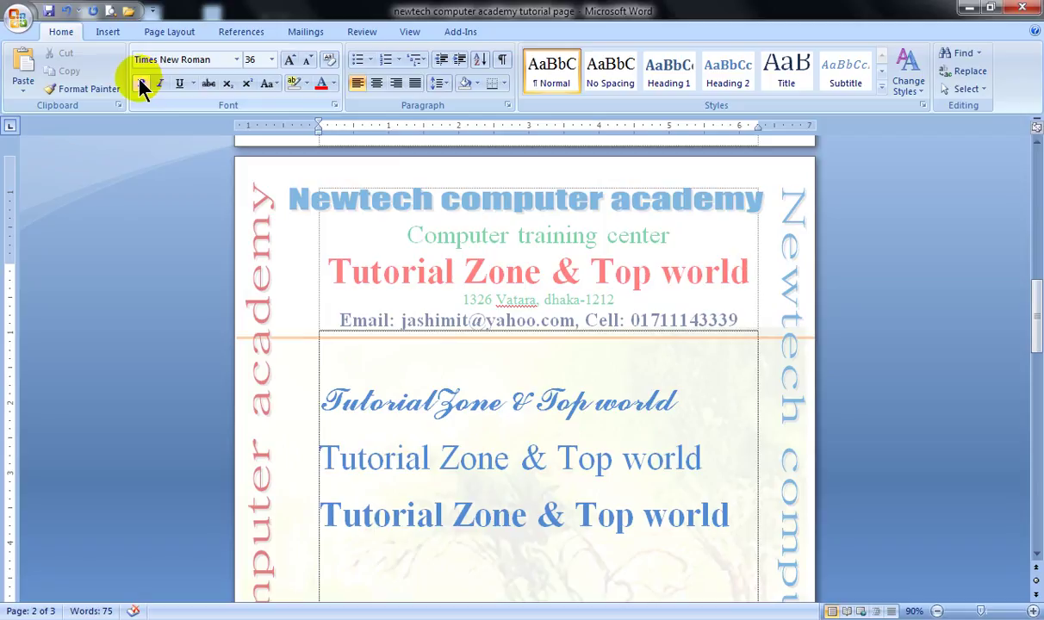
click(392, 516)
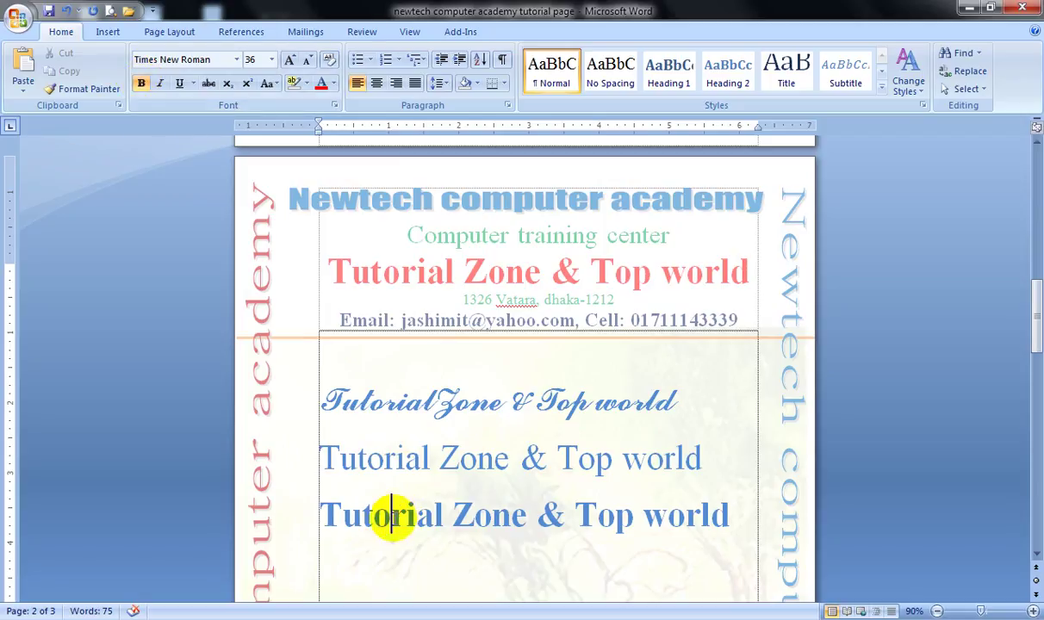
click(536, 517)
click(476, 517)
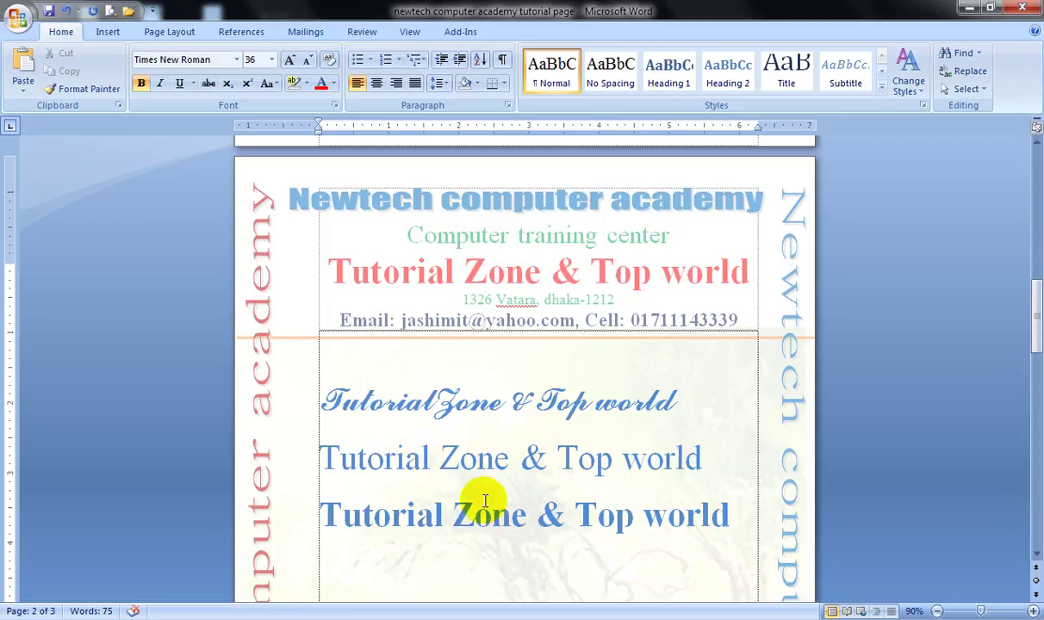
Remove bold from the third "Tutorial Zone & Top world" line
click(298, 512)
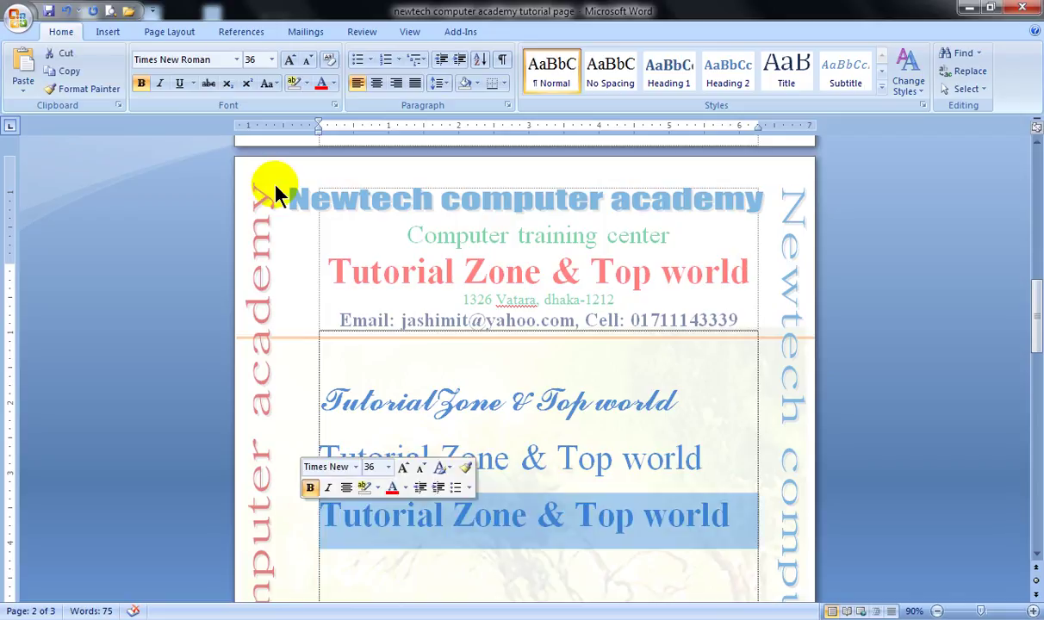
click(140, 83)
click(432, 486)
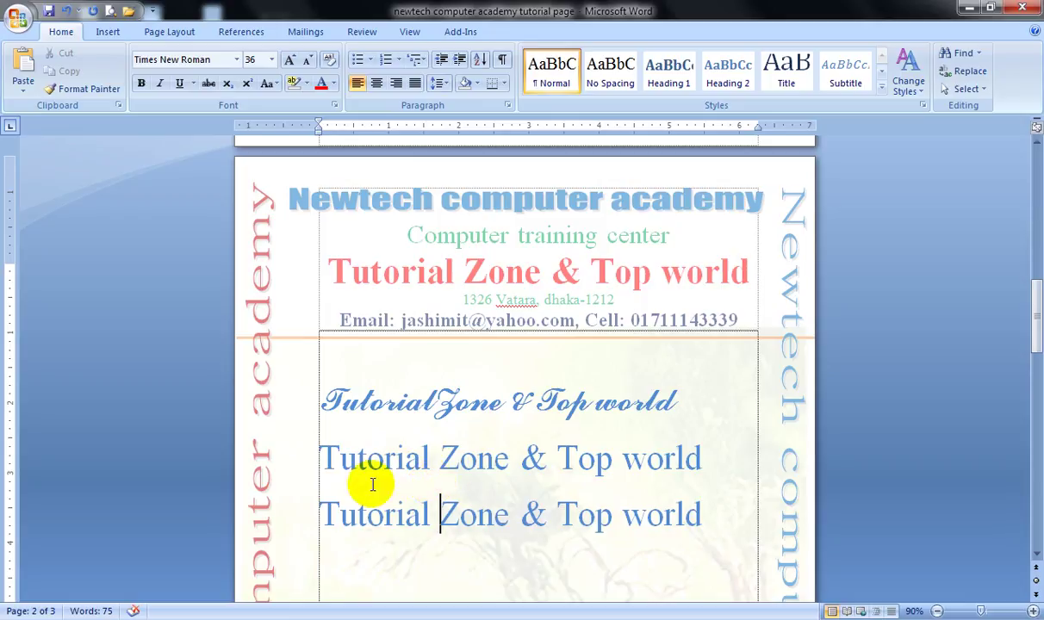
Italicize the third "Tutorial Zone & Top world" line, compare it with the line above, and turn the italic off again
click(296, 515)
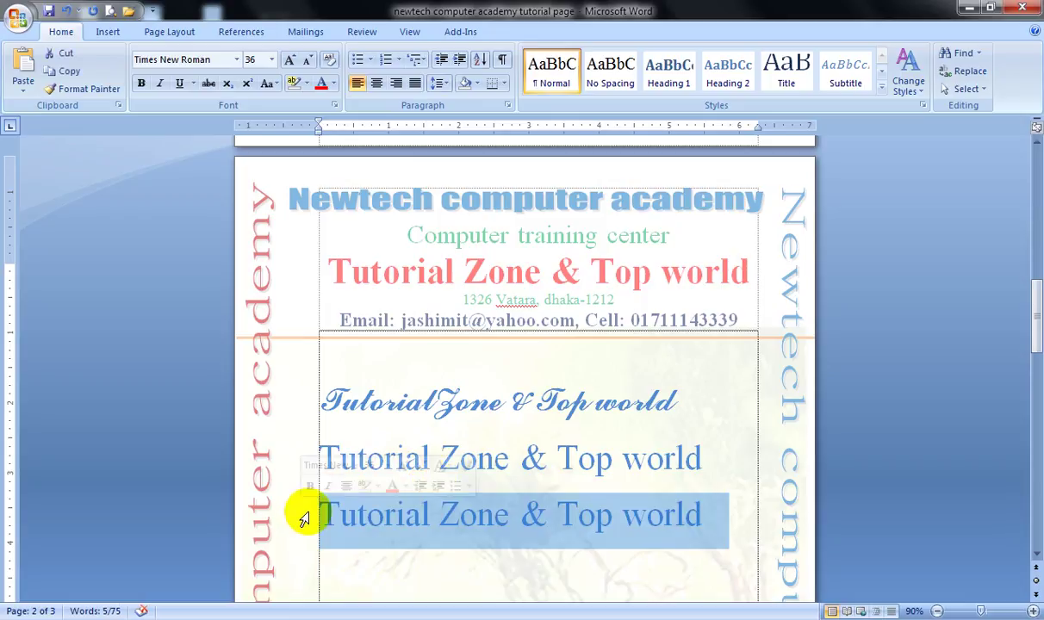
click(160, 82)
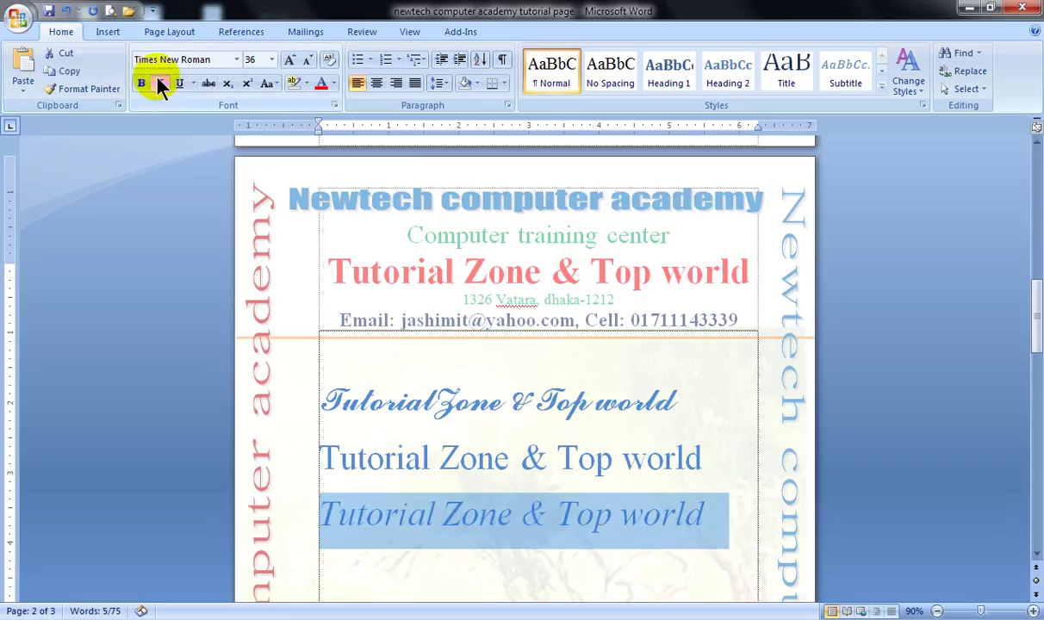
click(397, 564)
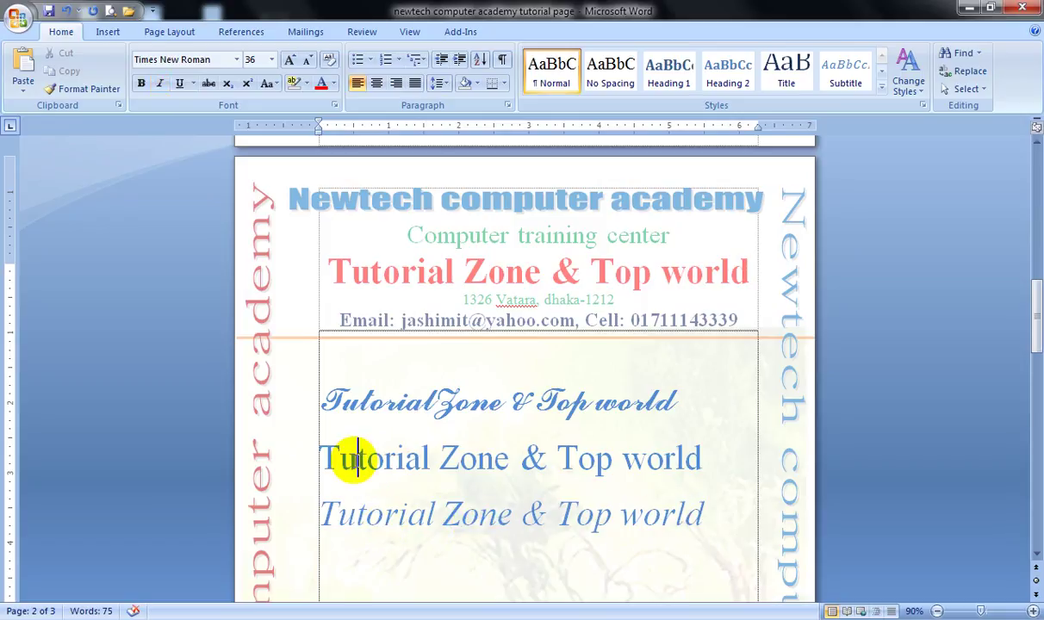
click(386, 521)
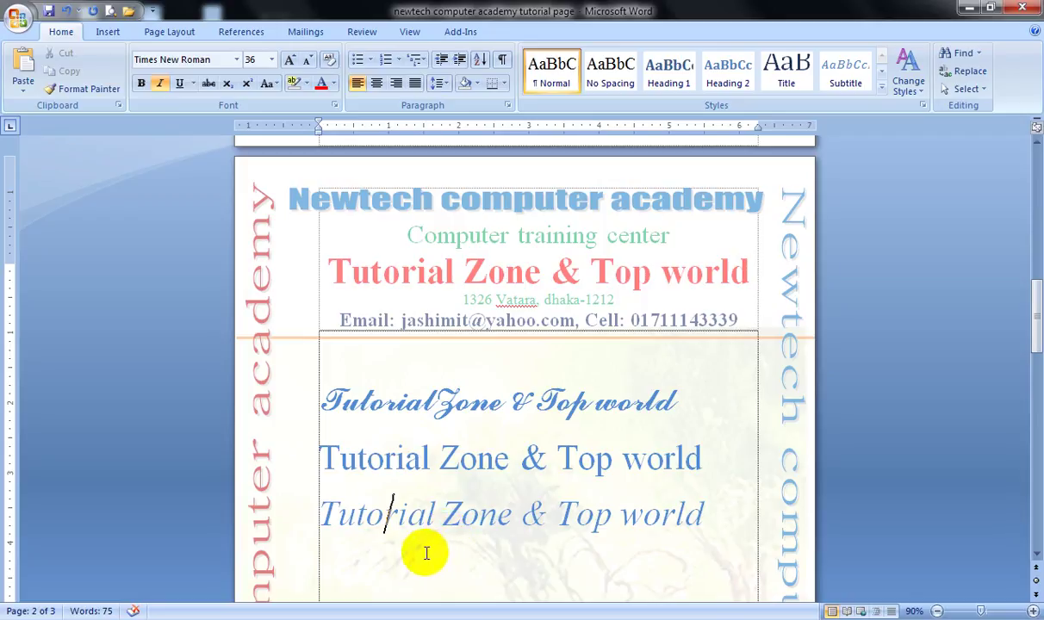
click(295, 519)
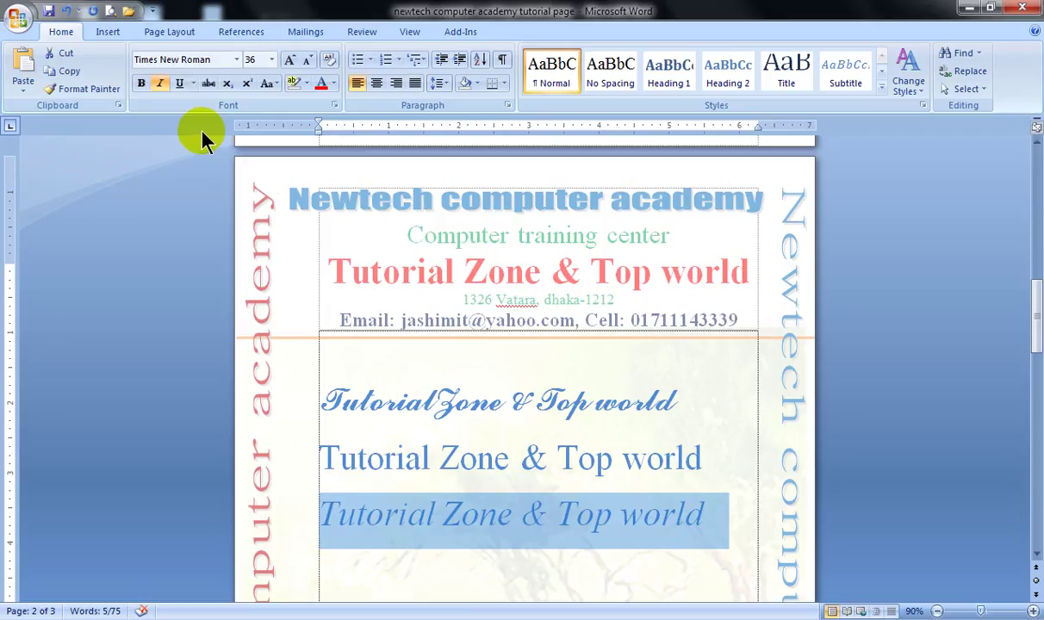
click(159, 84)
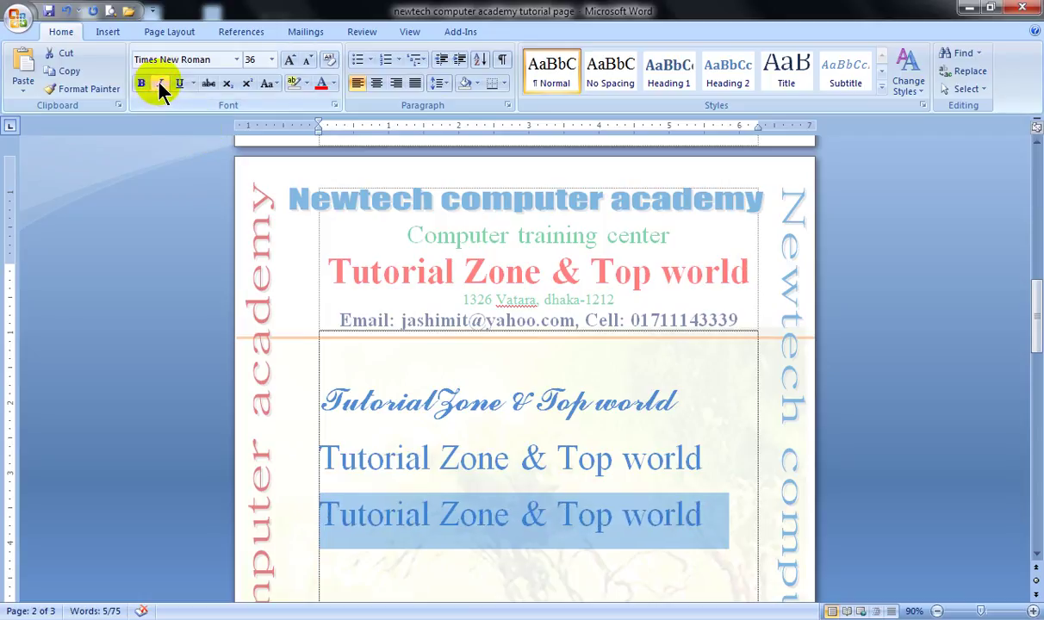
Underline the second "Tutorial Zone & Top world" line with a single line and compare it with the third line
click(333, 457)
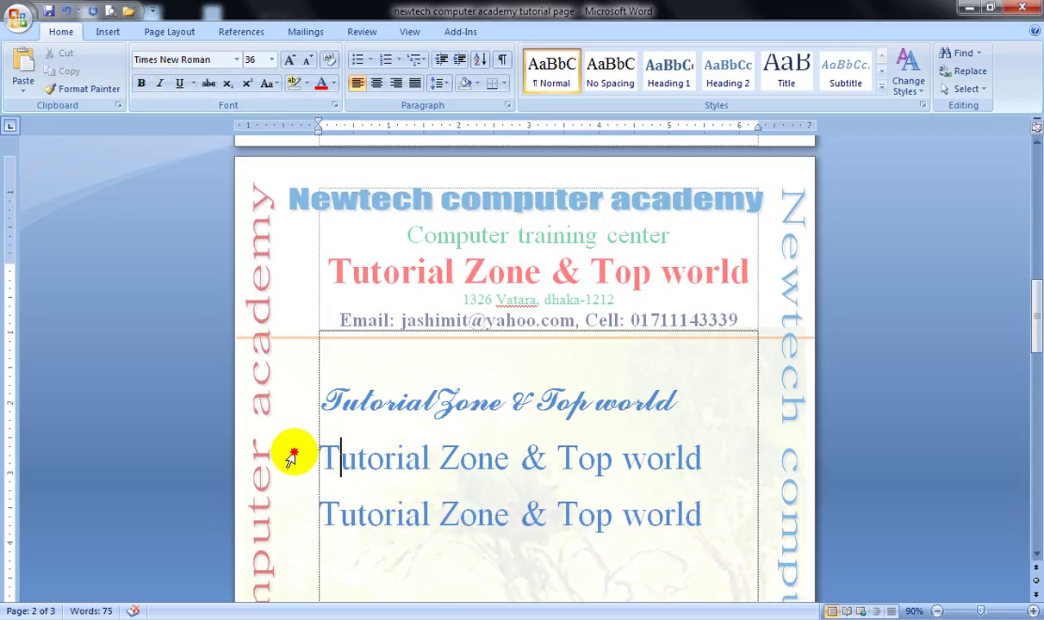
click(291, 457)
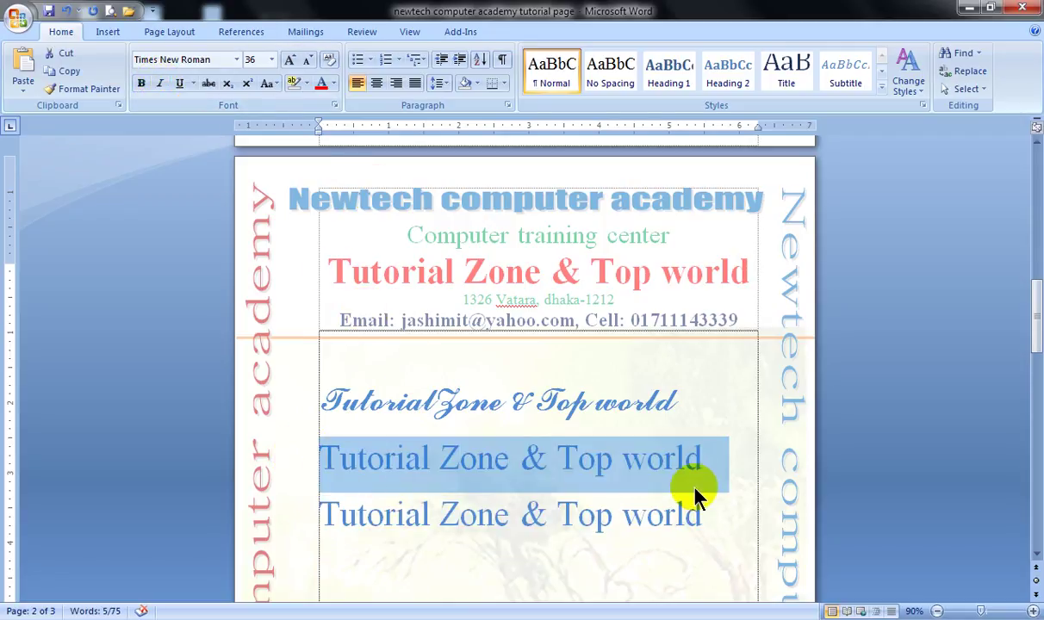
click(179, 83)
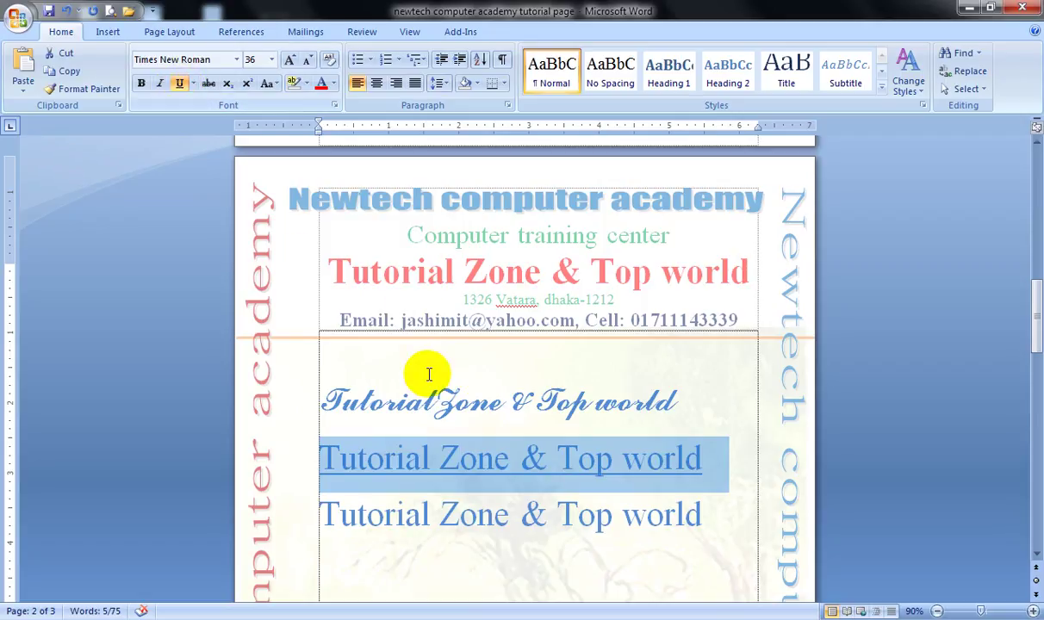
click(478, 515)
click(461, 459)
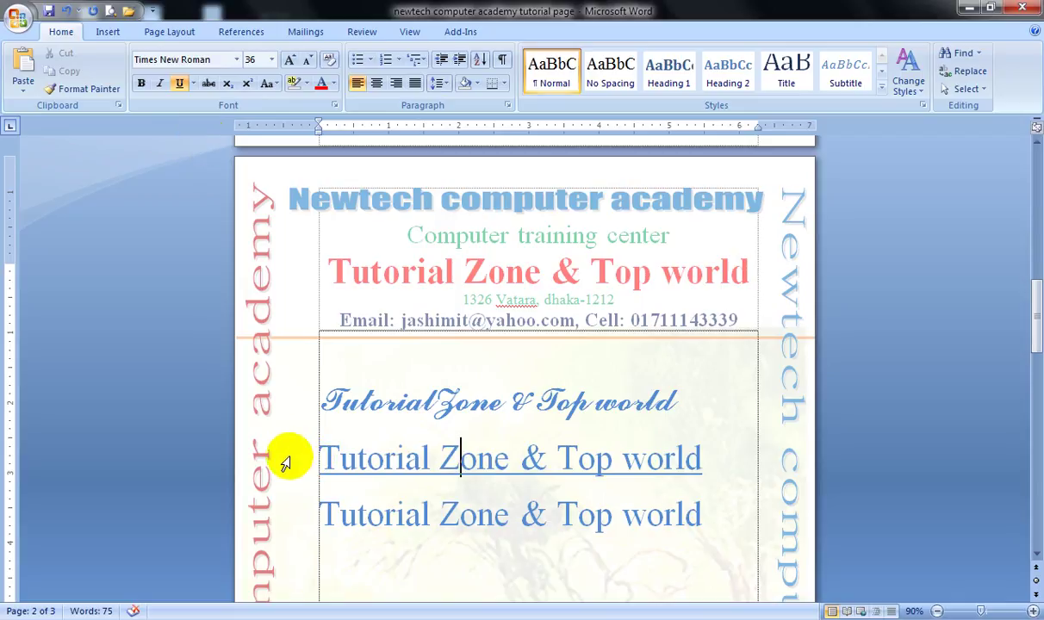
Apply a dashed underline to the third "Tutorial Zone & Top world" line
click(296, 517)
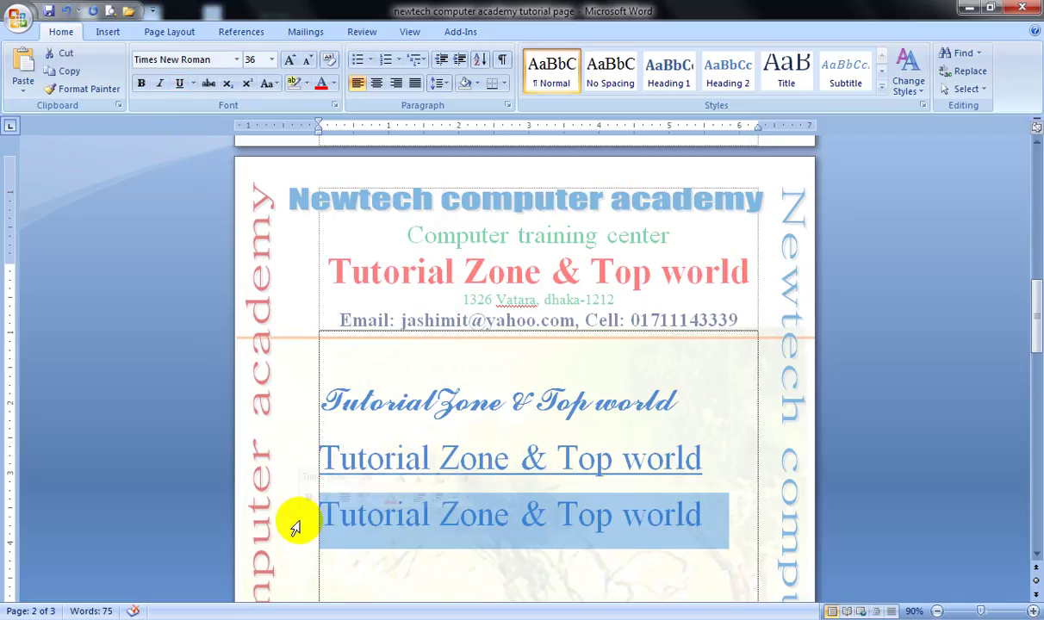
click(194, 84)
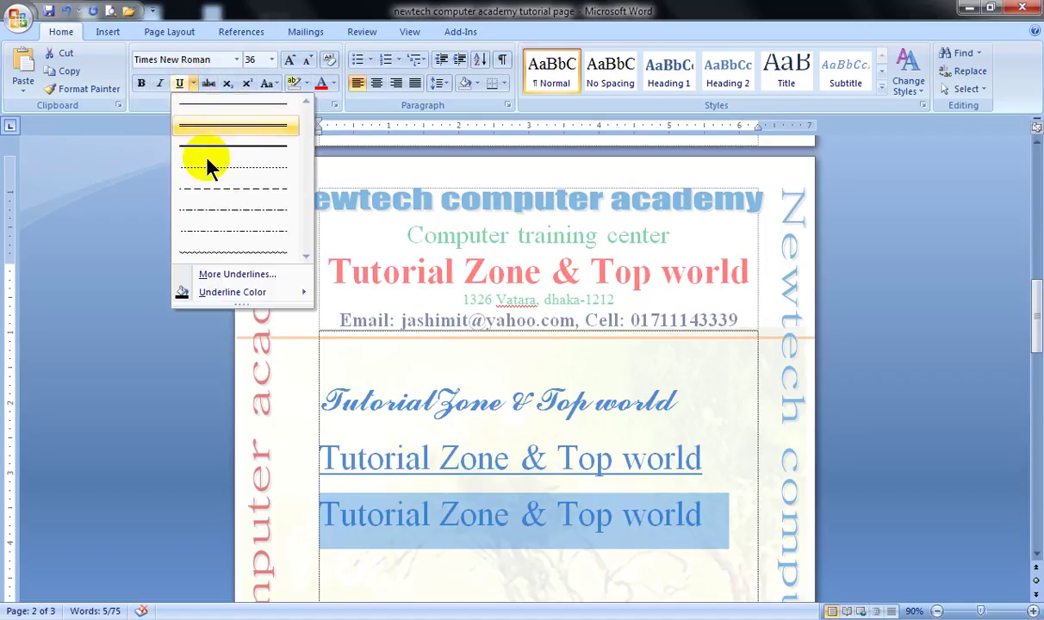
click(240, 190)
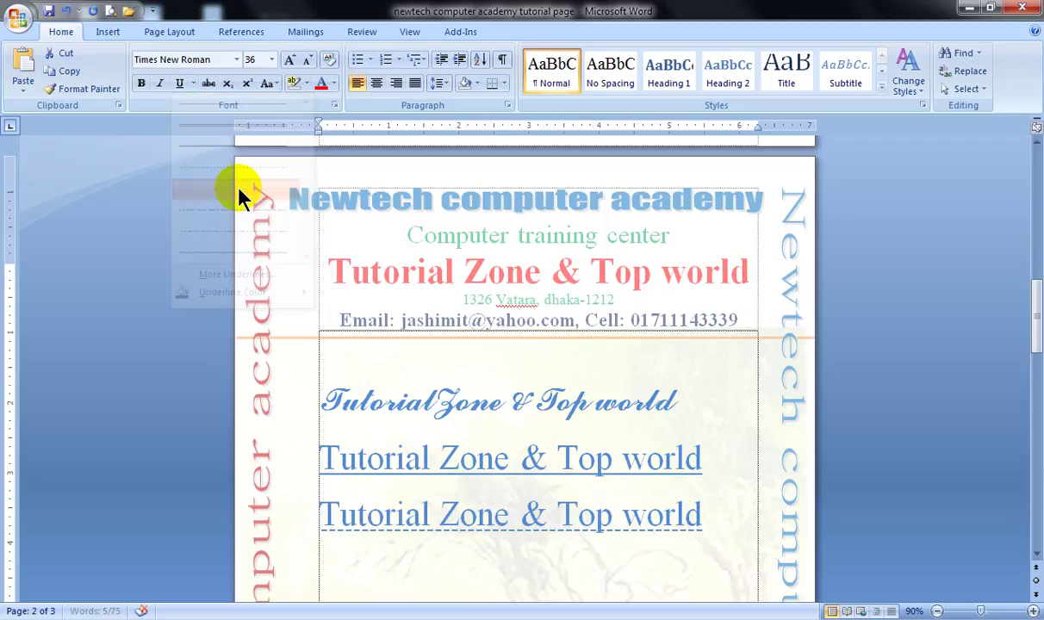
click(569, 544)
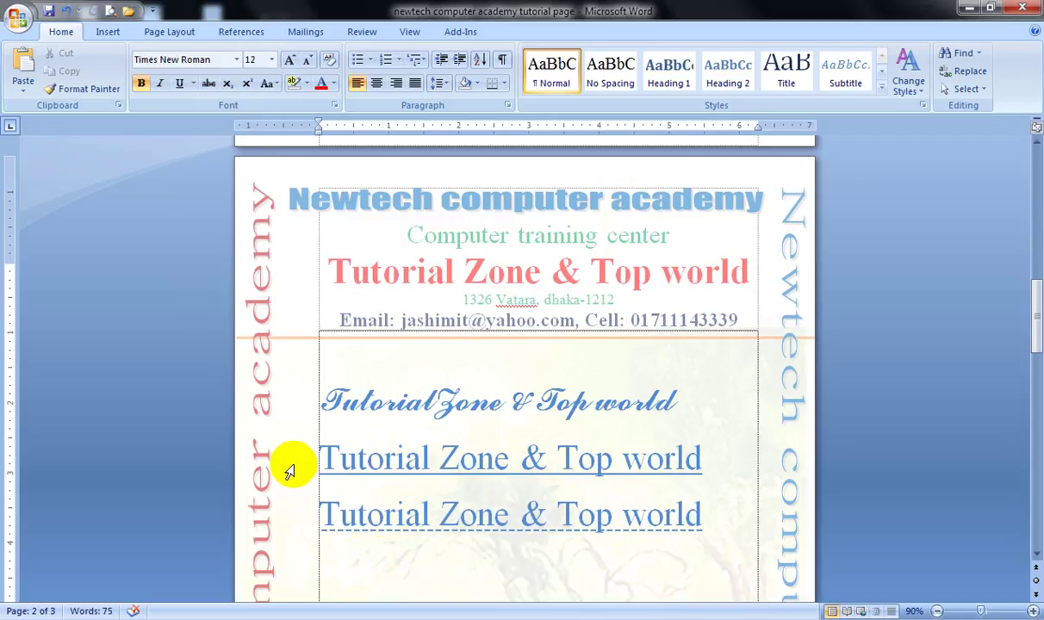
Remove the underlines from the second and third "Tutorial Zone & Top world" lines
drag(291, 468, 297, 509)
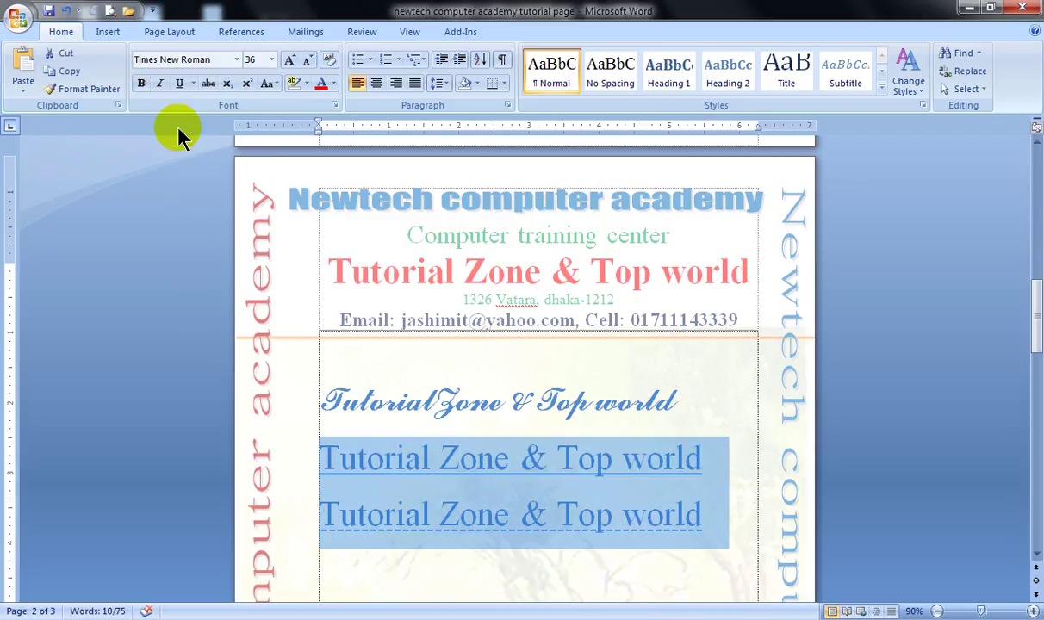
click(178, 83)
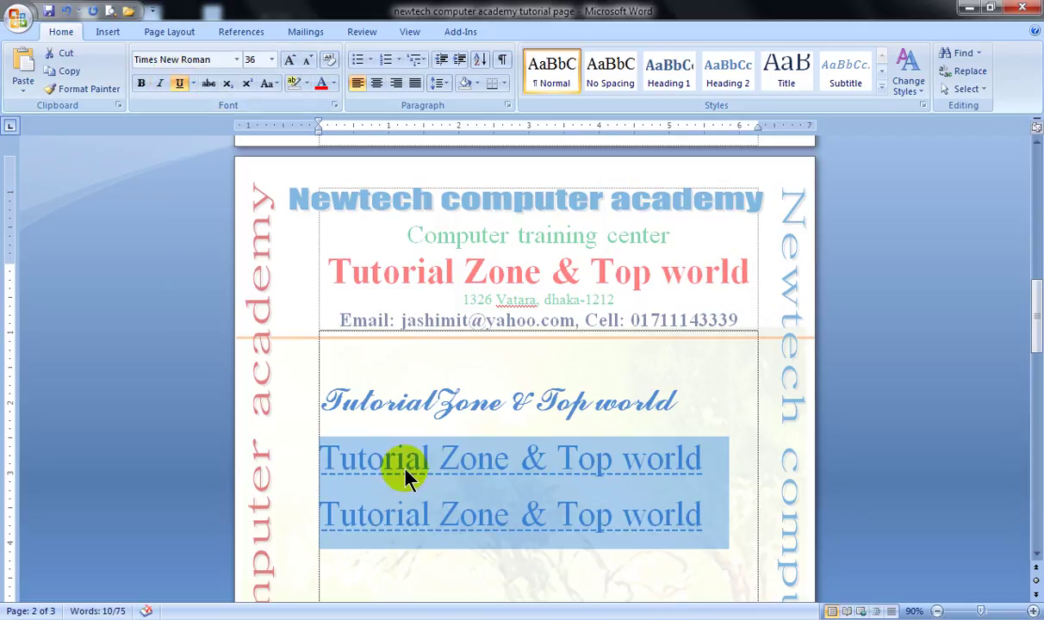
click(179, 84)
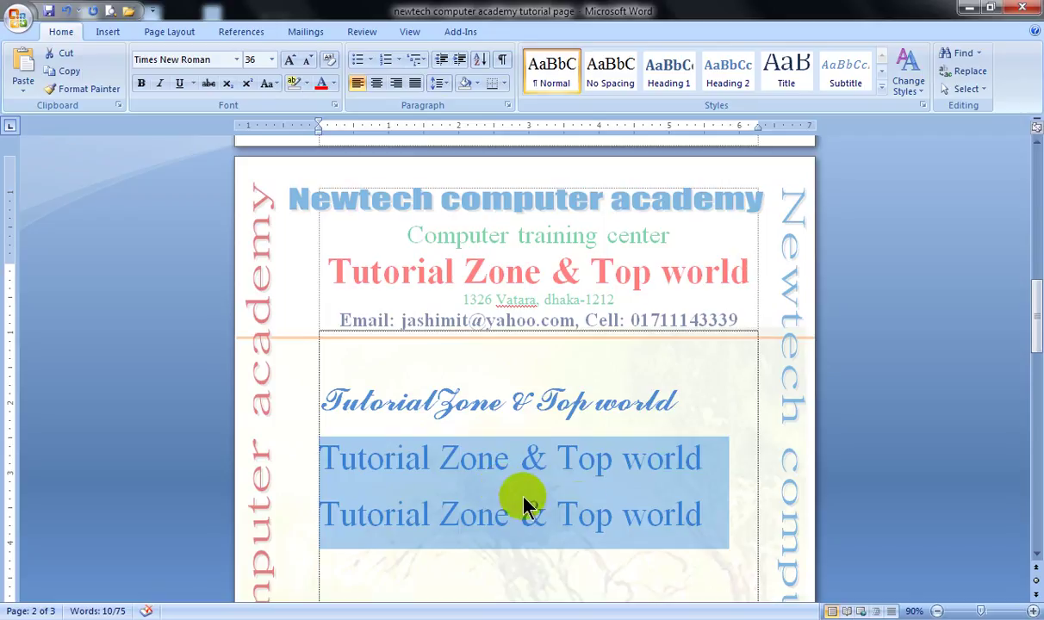
click(508, 459)
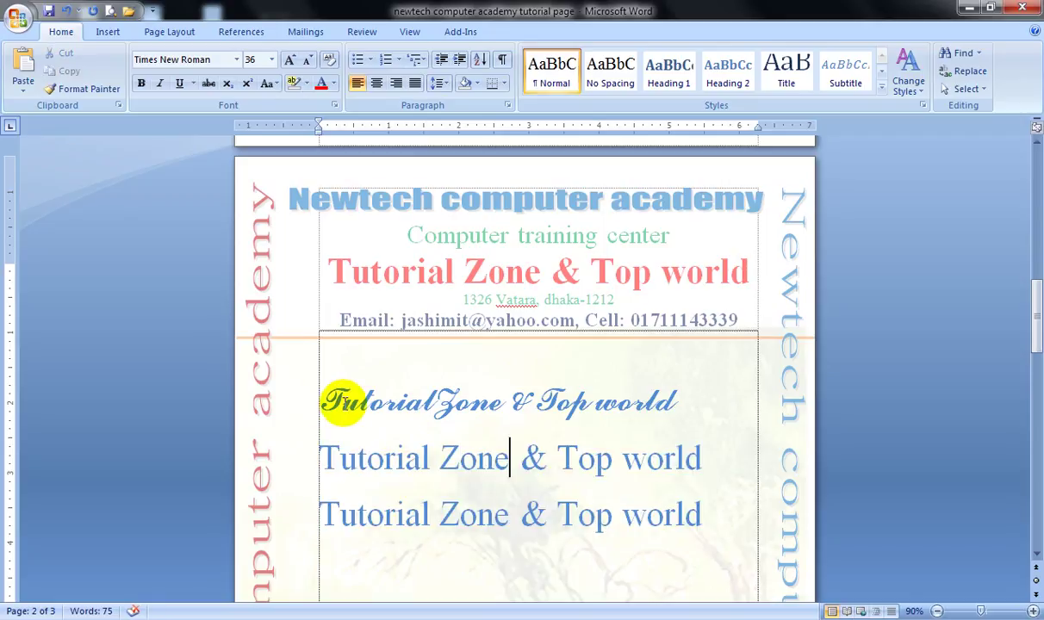
Apply strikethrough to the second "Tutorial Zone & Top world" line and turn it off again
click(289, 465)
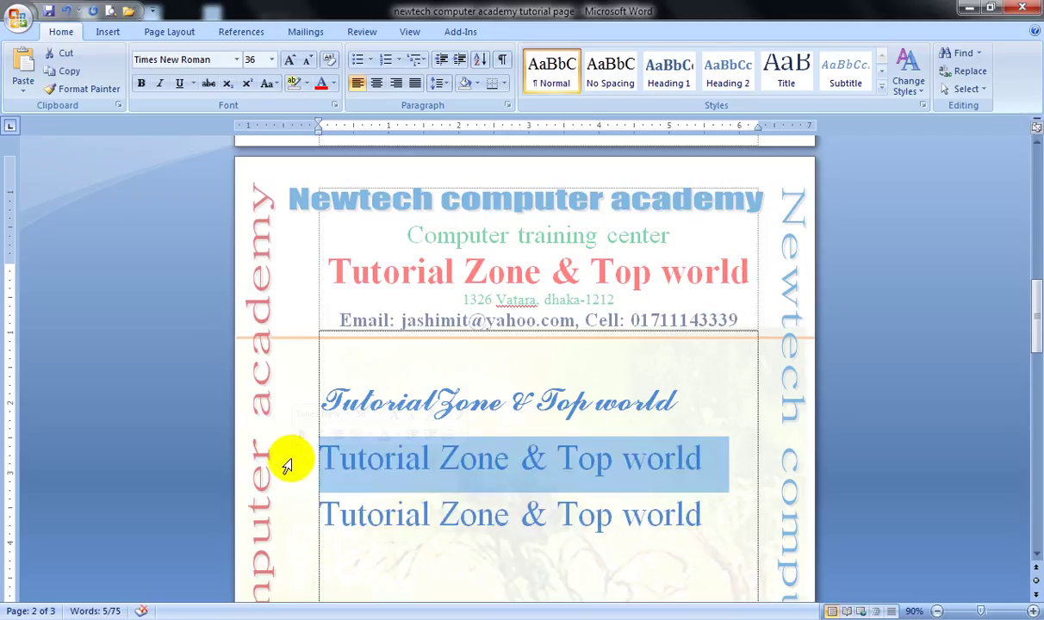
click(208, 84)
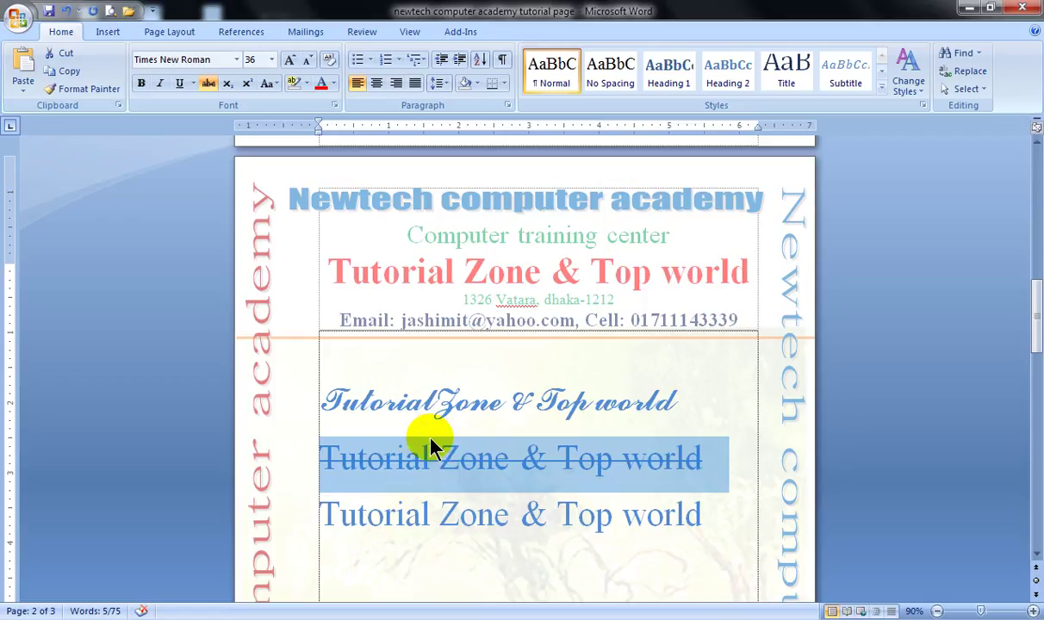
click(208, 84)
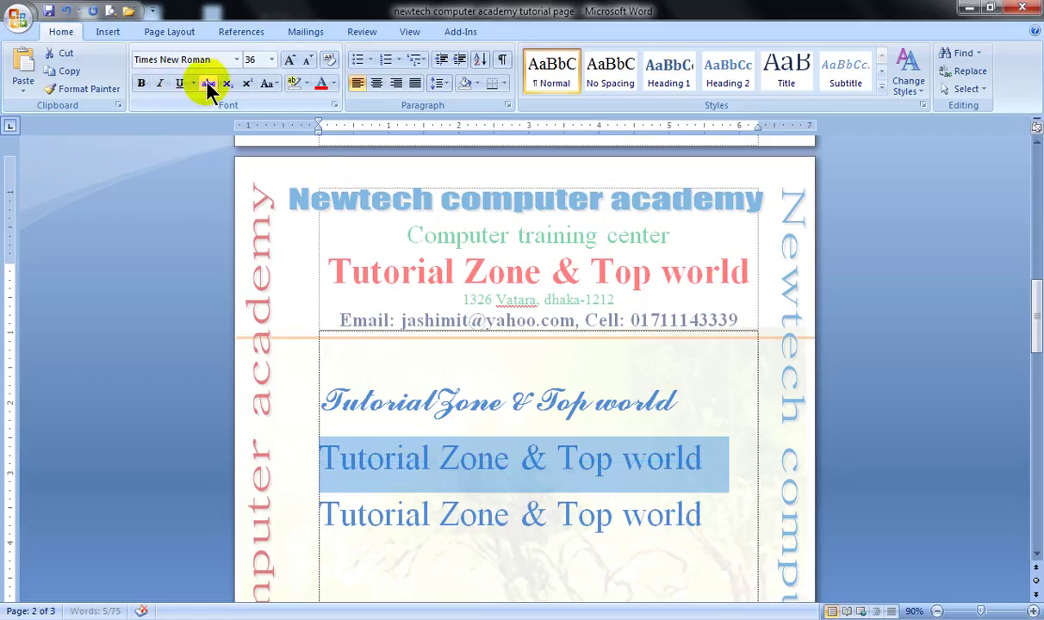
Enter "a2b3h2 900" on the line below the third "Tutorial Zone & Top world" and superscript the 2 after a
scroll(493, 280, down, 2)
click(379, 484)
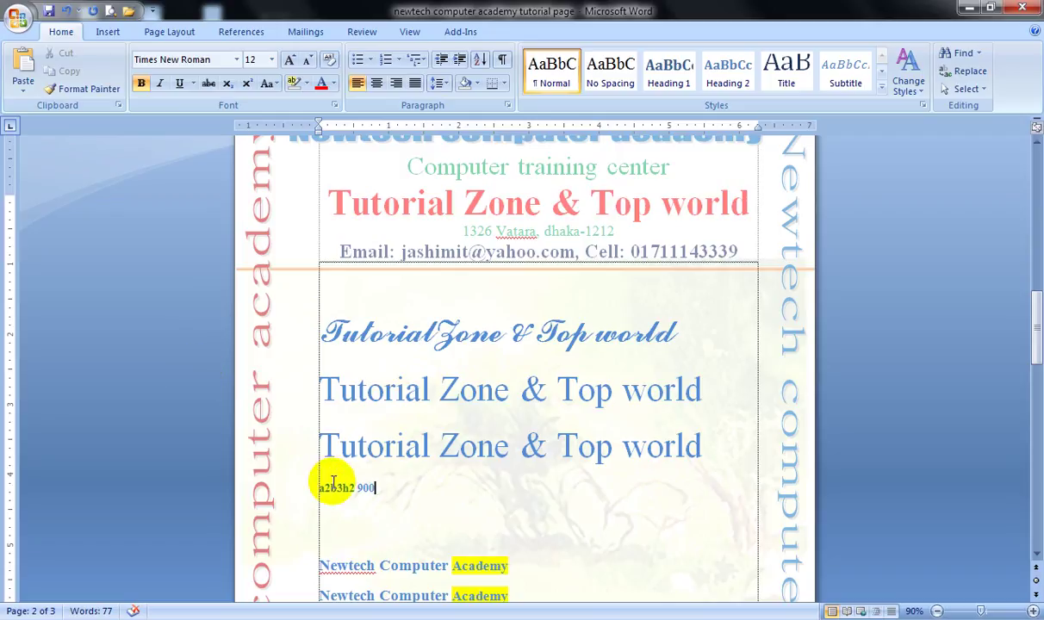
drag(326, 491, 320, 490)
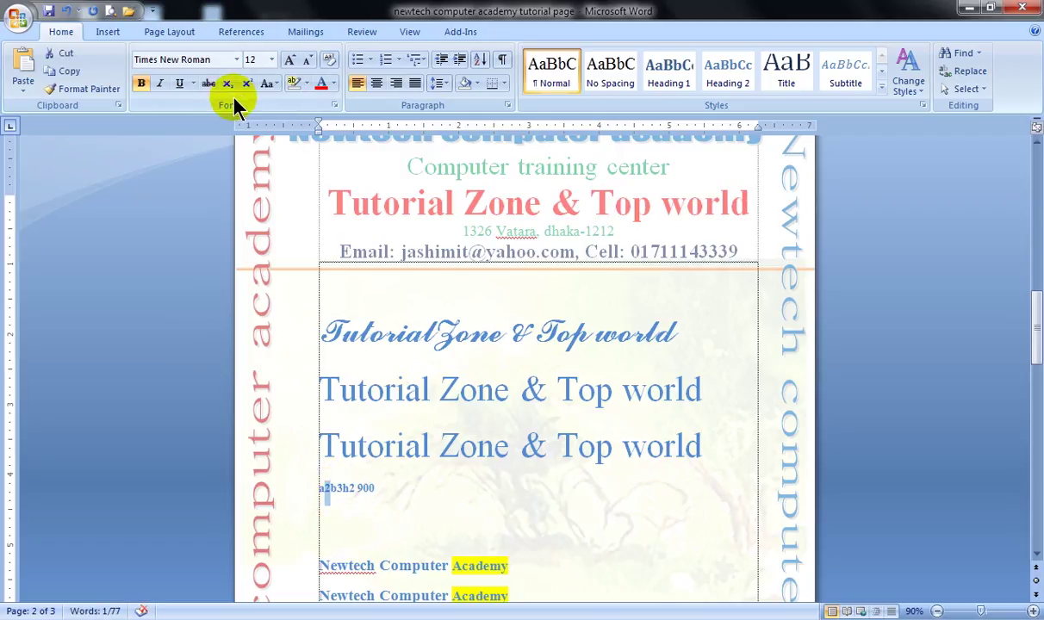
click(247, 85)
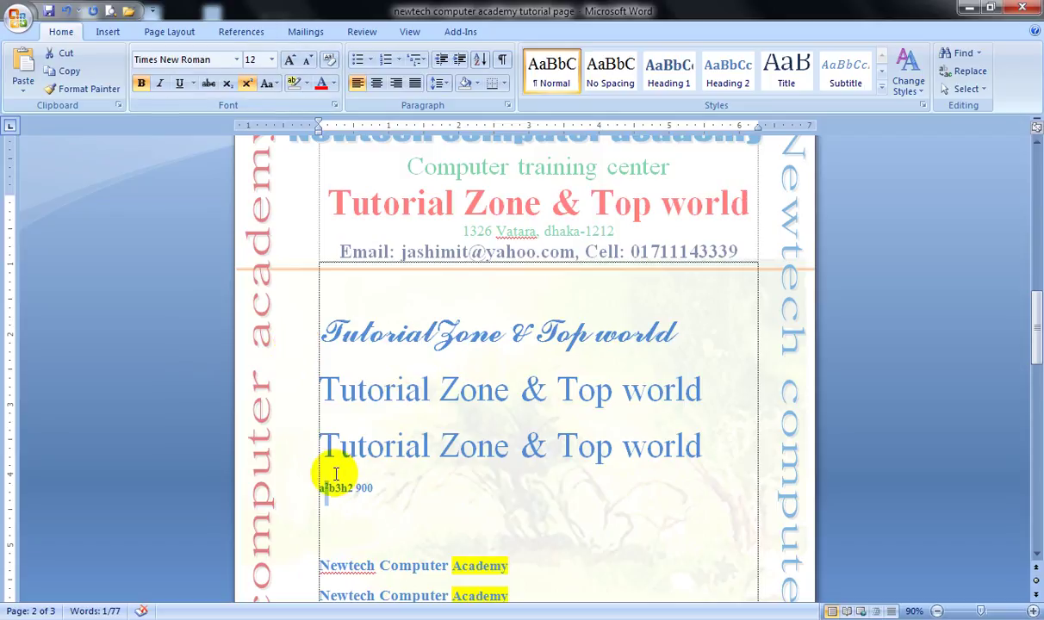
Grow the font of the third "Tutorial Zone & Top world" line to 80 pt together with the "a2b3h2 900" line below it
drag(380, 488, 293, 452)
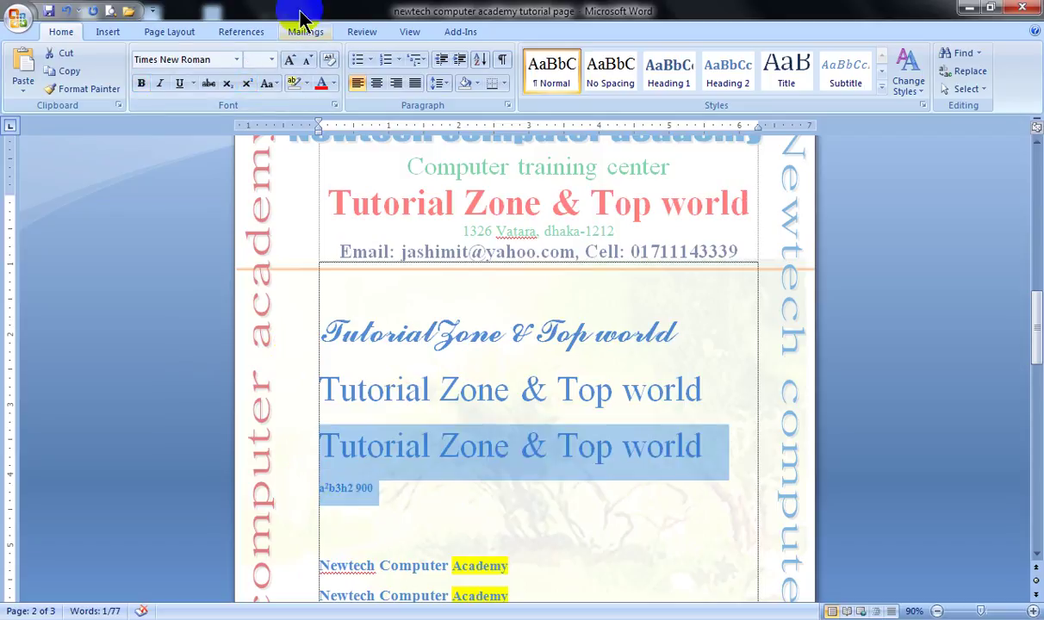
click(290, 60)
click(289, 61)
click(290, 60)
scroll(321, 154, down, 3)
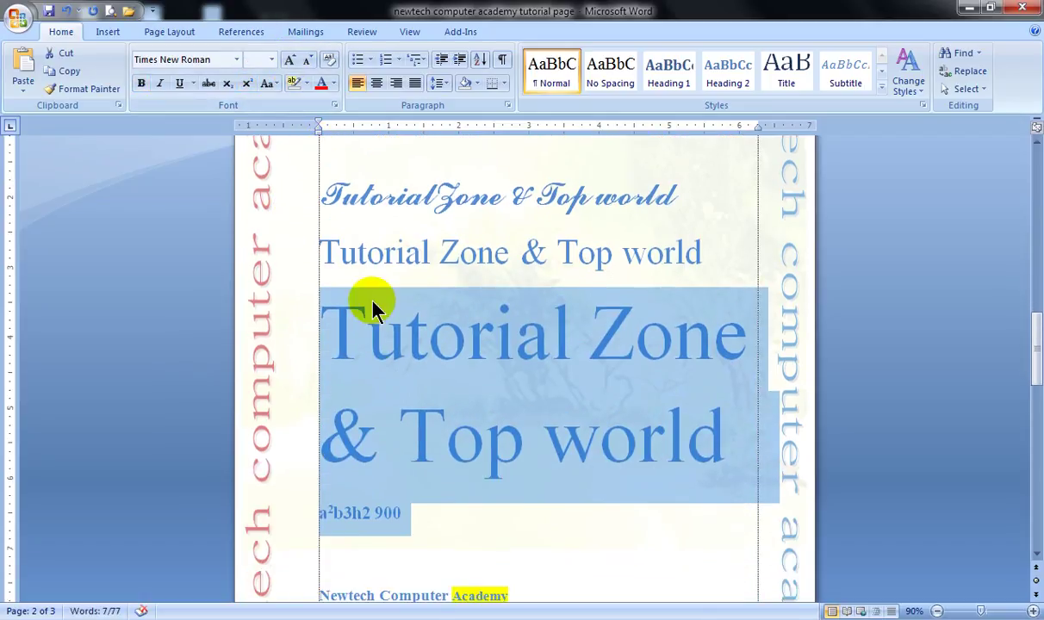
click(374, 377)
Grow the font of only the "a2b3h2 900" line to 36 pt
drag(413, 504, 314, 506)
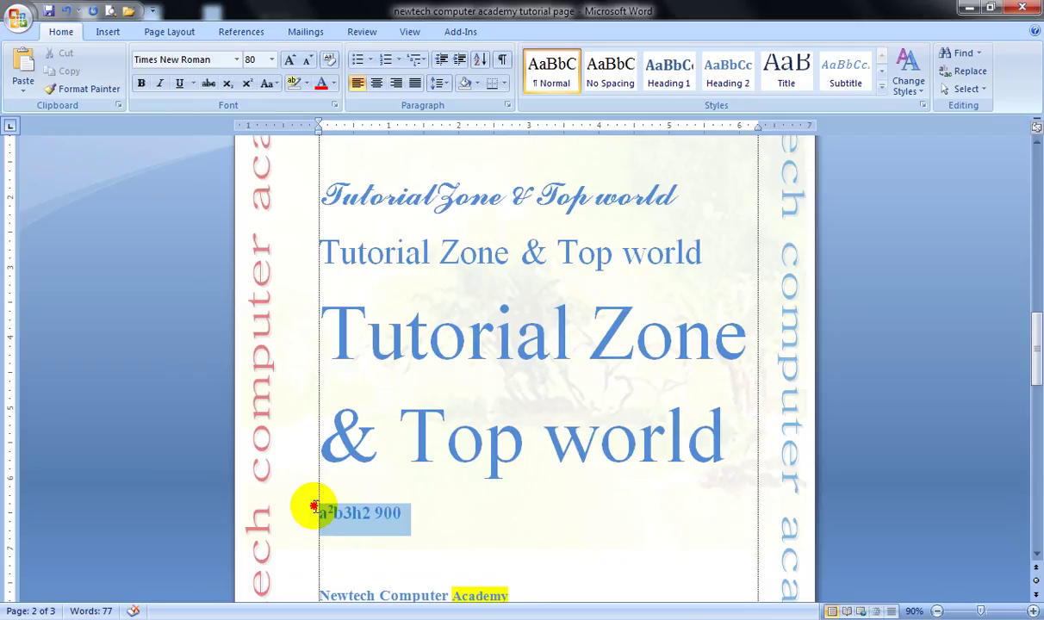
click(291, 60)
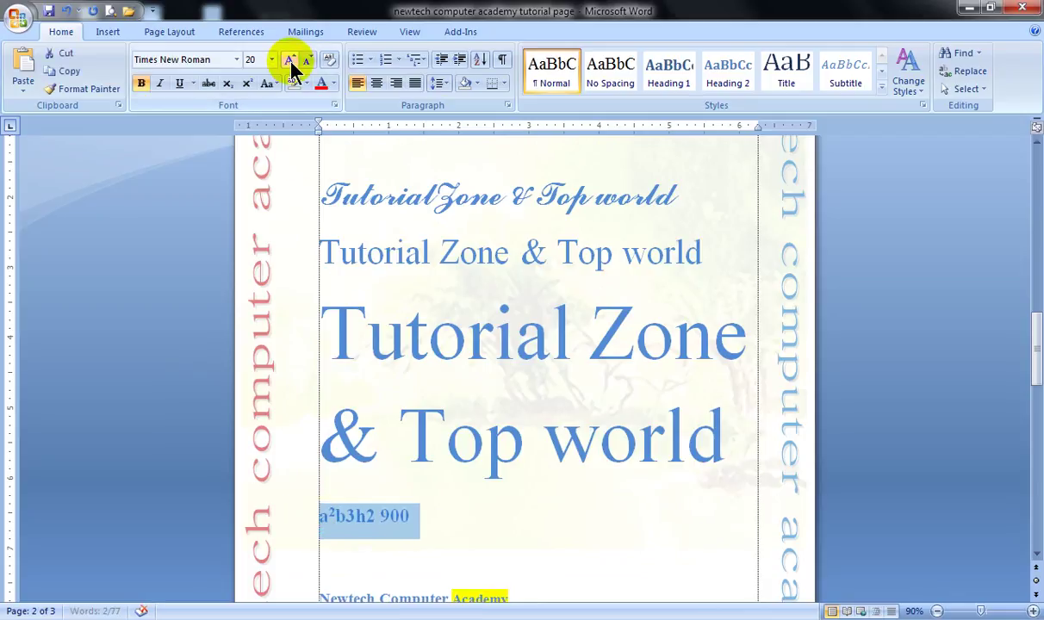
click(290, 62)
click(290, 62)
click(290, 63)
click(290, 62)
click(291, 62)
click(407, 524)
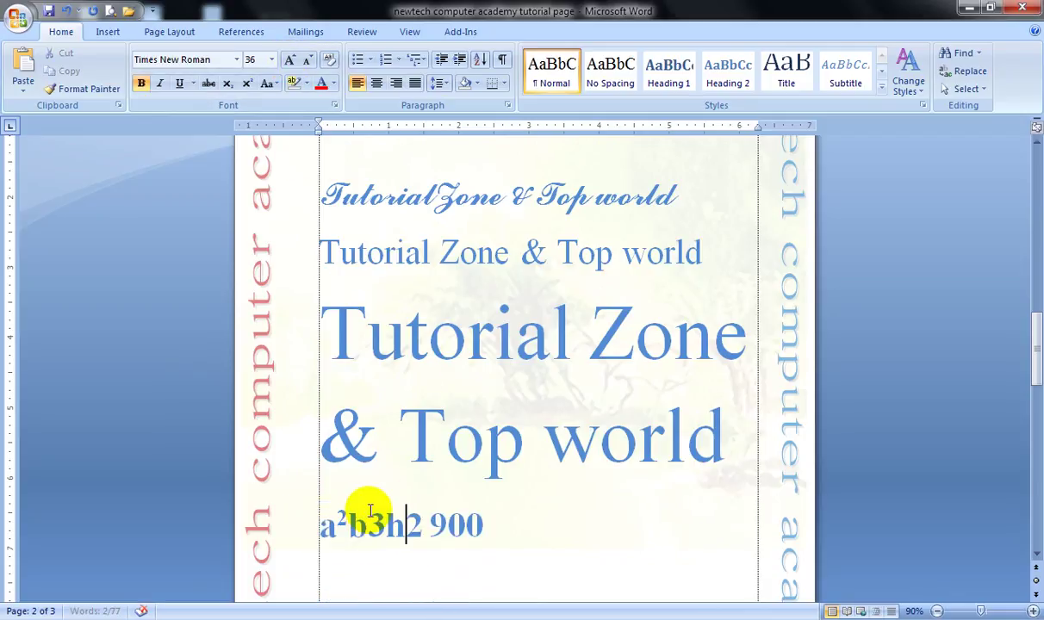
Superscript the 3 after b and subscript the 2 after h in the "a2b3h2 900" line
drag(370, 515, 384, 517)
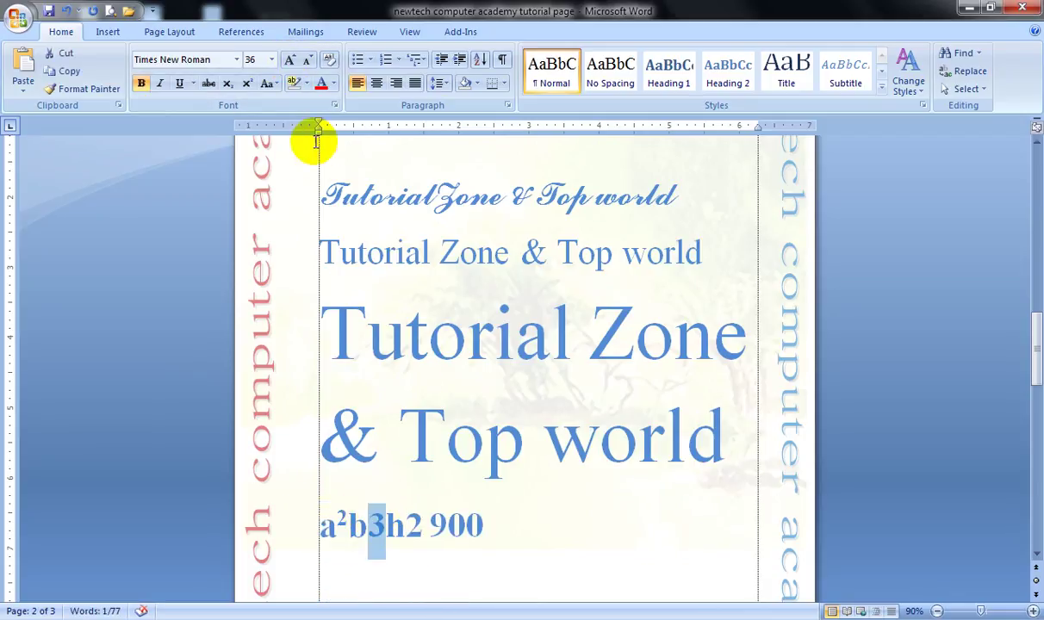
click(247, 86)
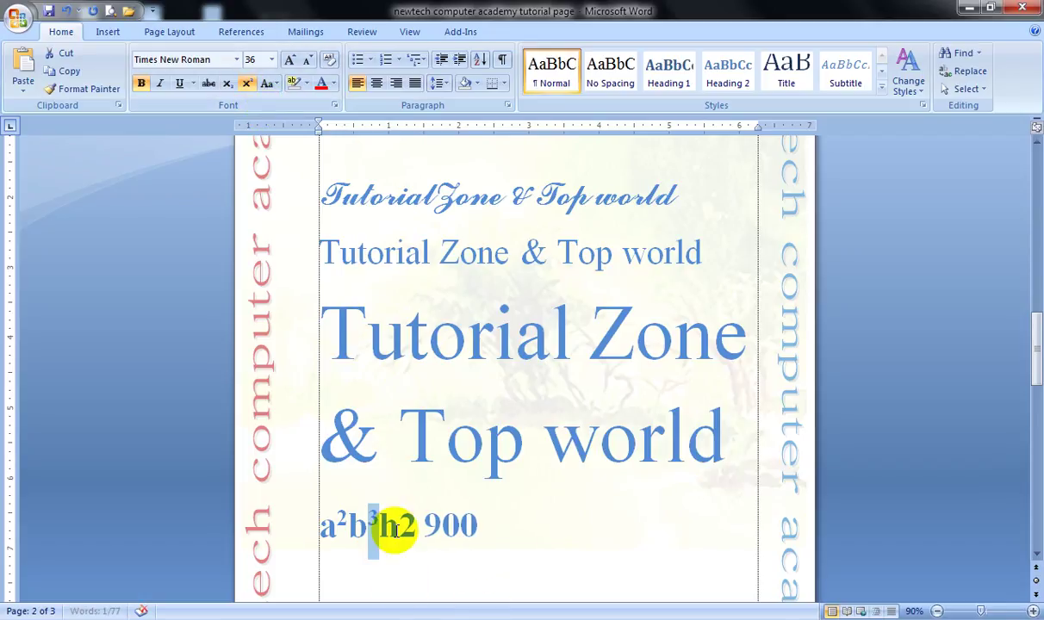
drag(398, 526, 406, 524)
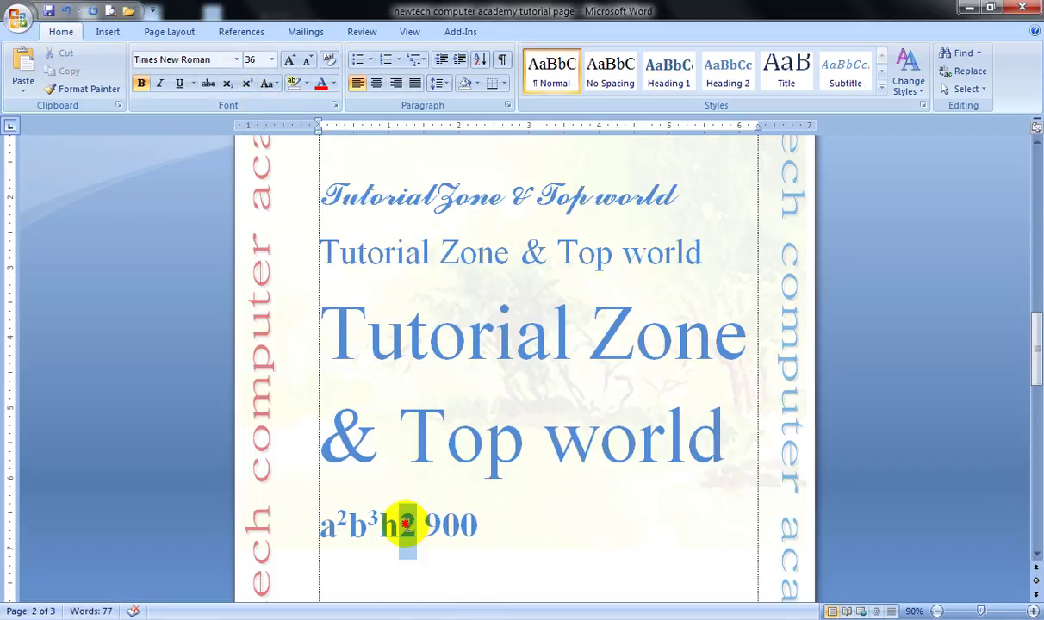
click(227, 83)
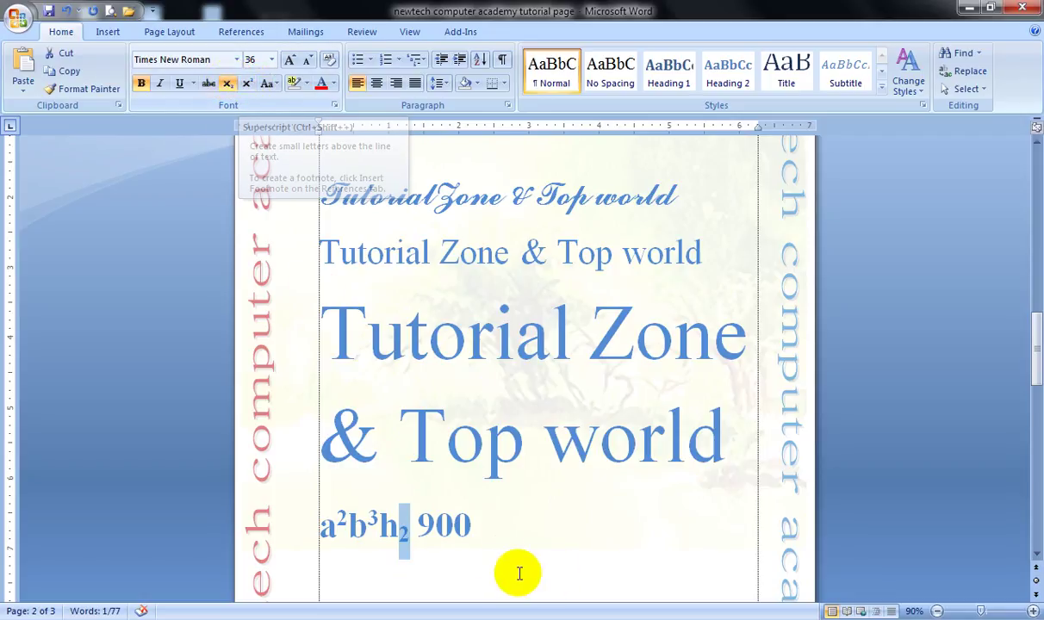
Superscript the last 0 of 900 to make it a degree-style mark
drag(473, 525, 455, 525)
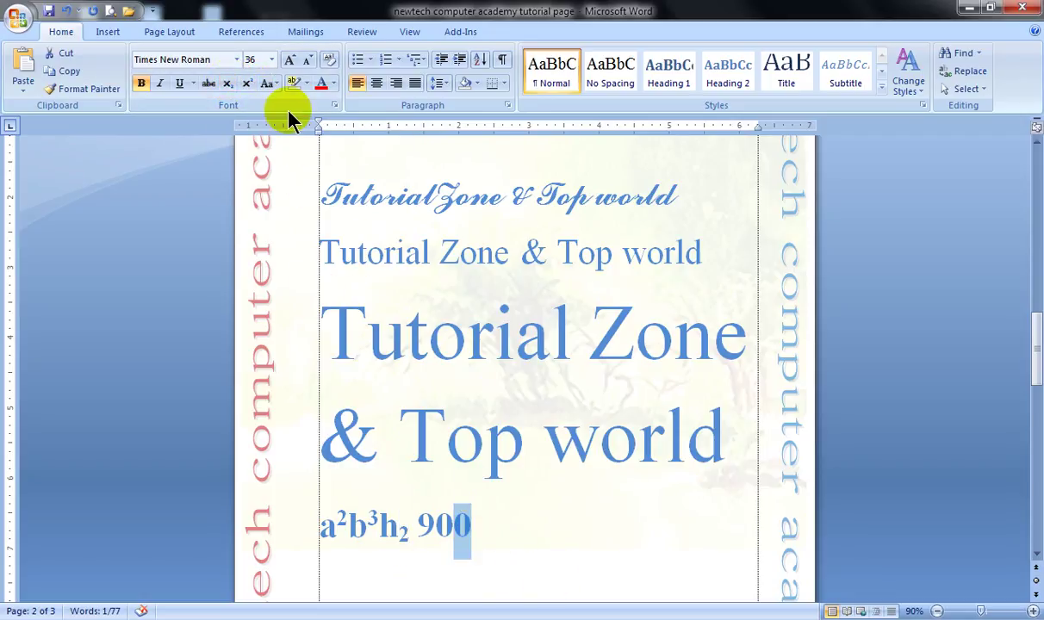
click(246, 84)
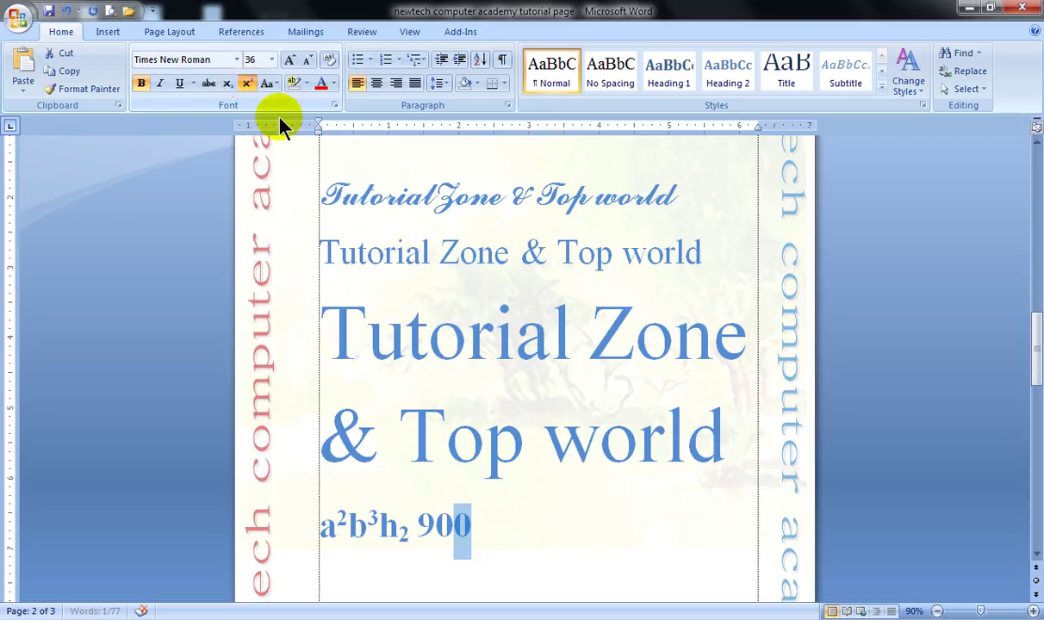
click(434, 527)
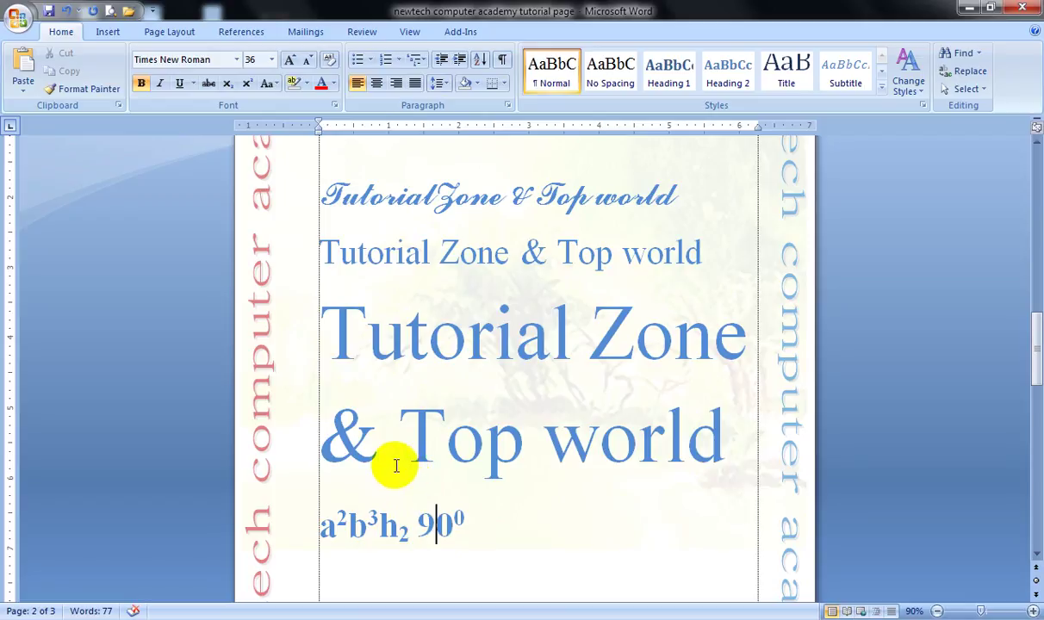
Clear all superscript and subscript formatting from the "a2b3h2 900" line, then place the cursor in the large line above
drag(464, 523, 298, 513)
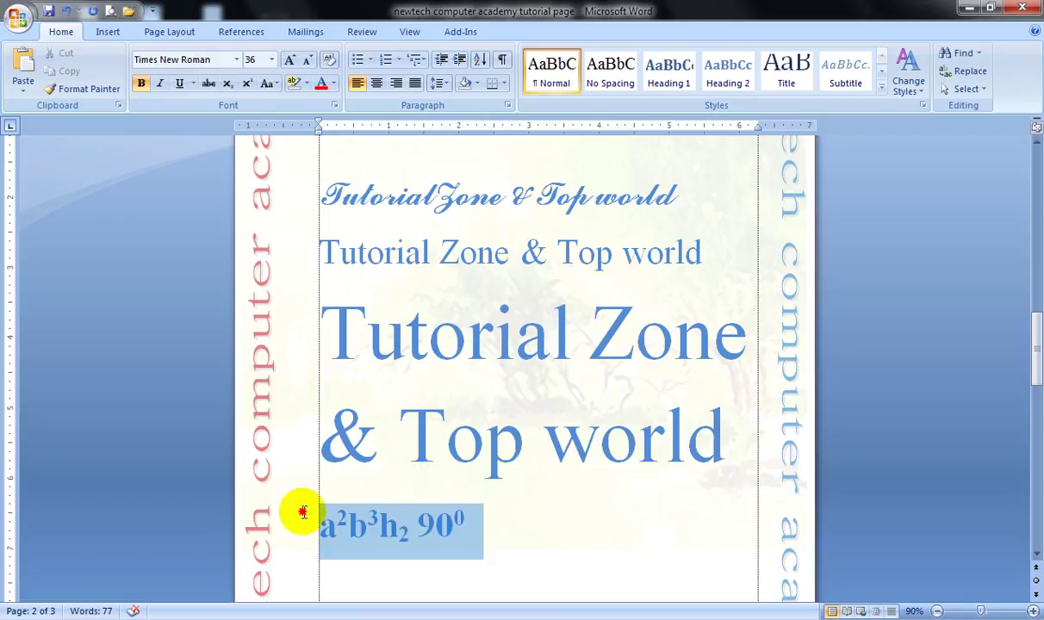
click(247, 84)
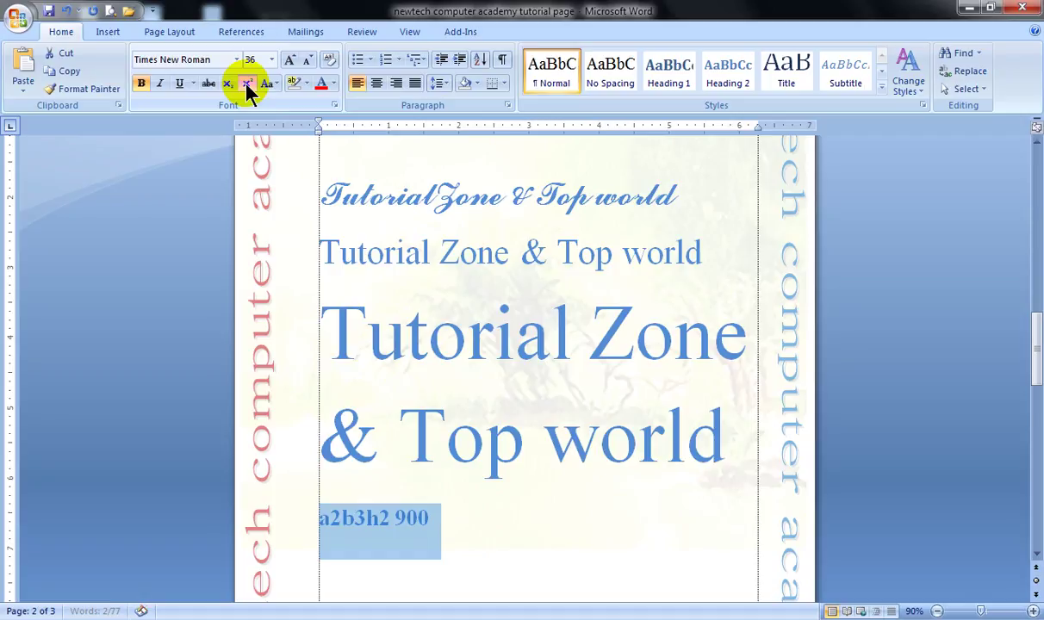
click(248, 84)
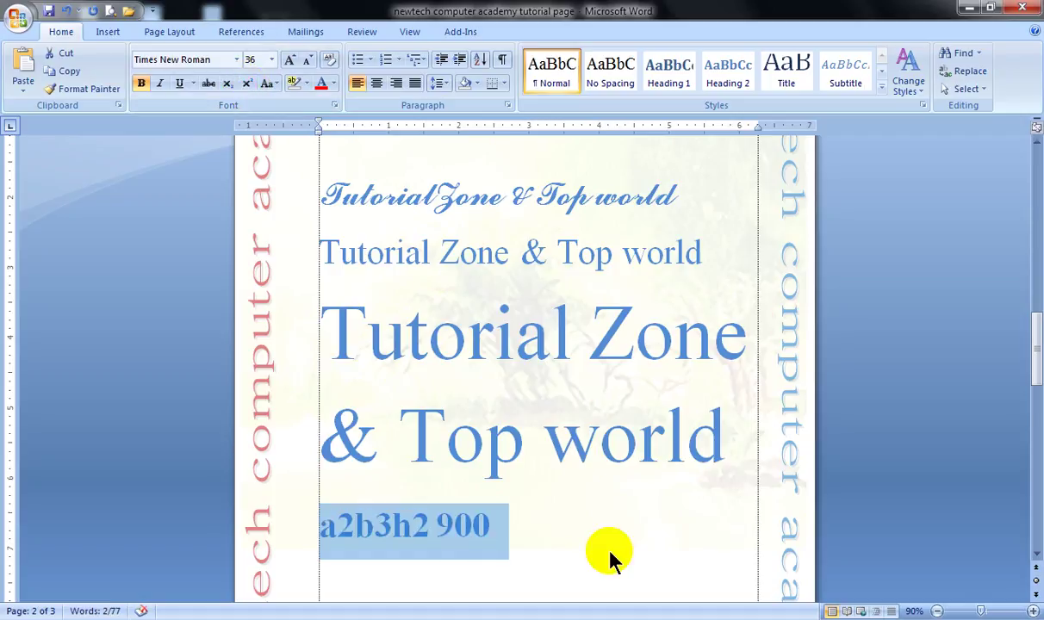
click(438, 527)
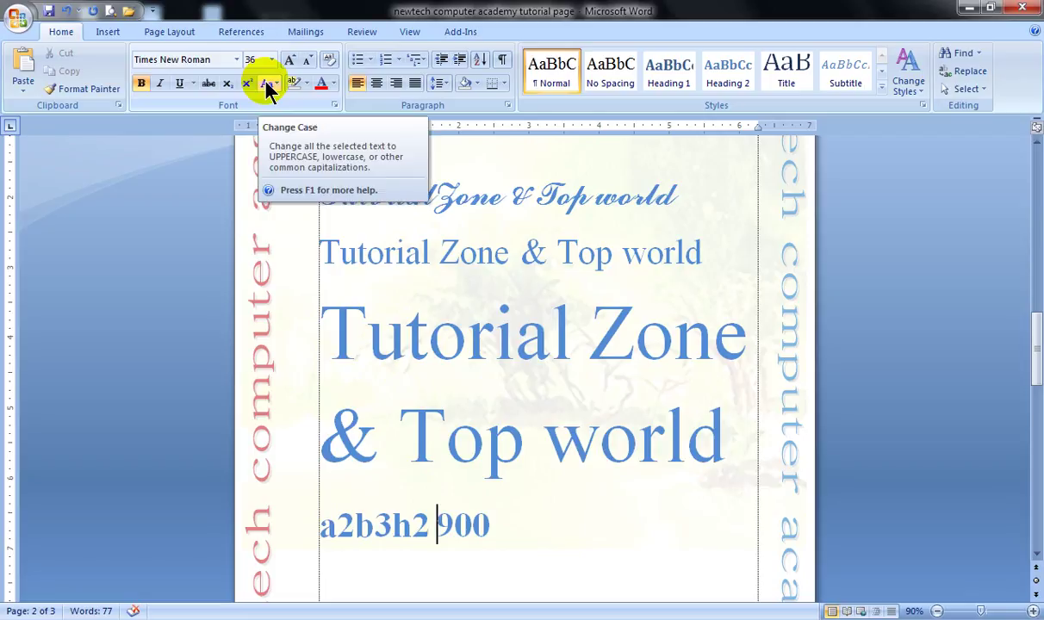
click(485, 417)
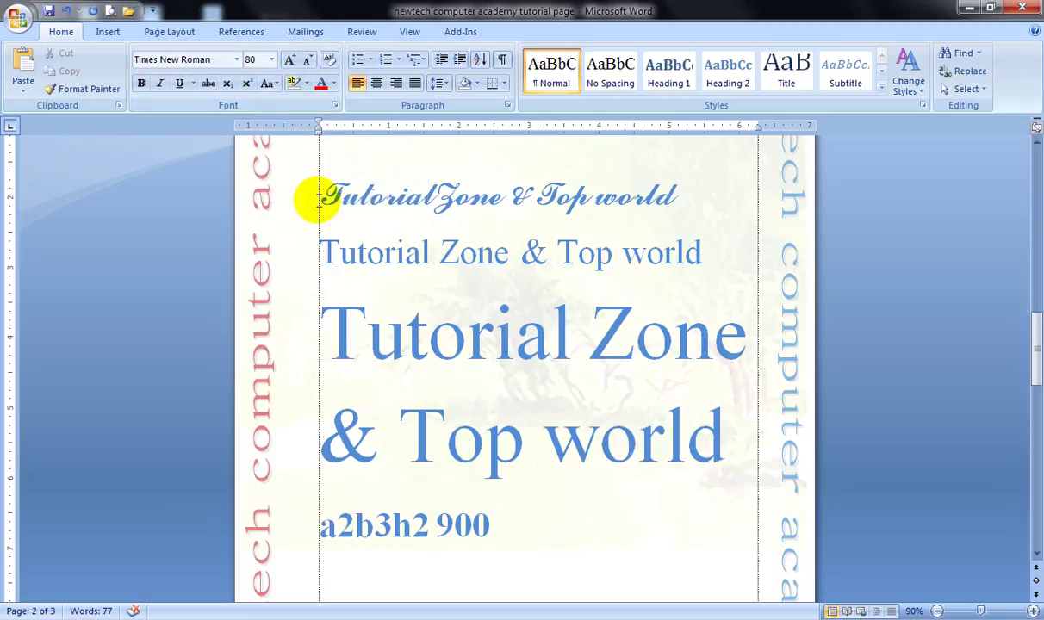
Apply sentence case to the three Tutorial Zone lines and shrink their font by three steps
drag(319, 191, 724, 450)
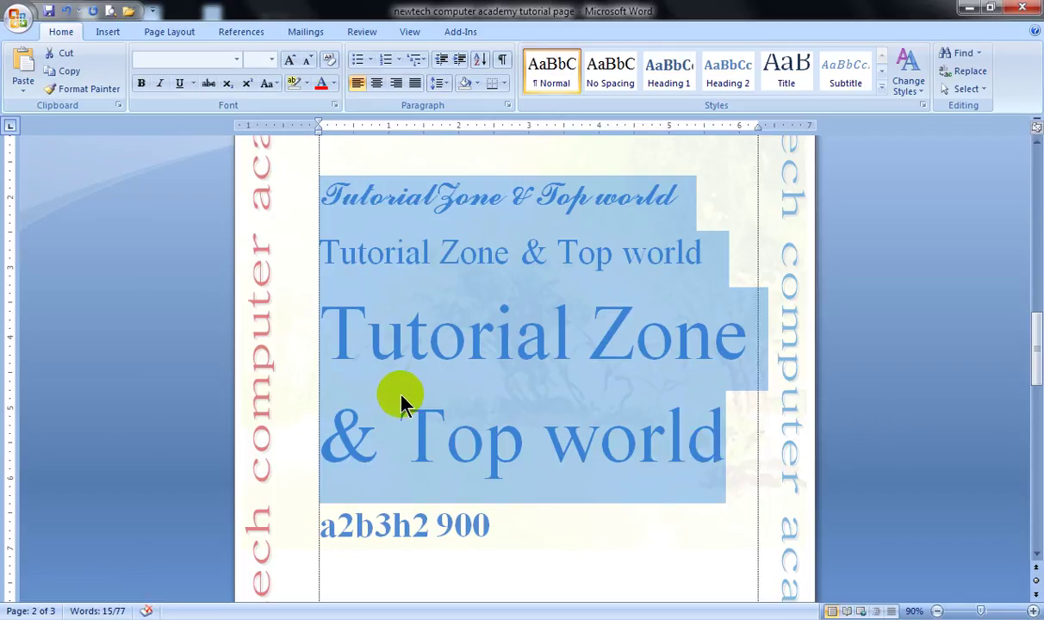
click(267, 83)
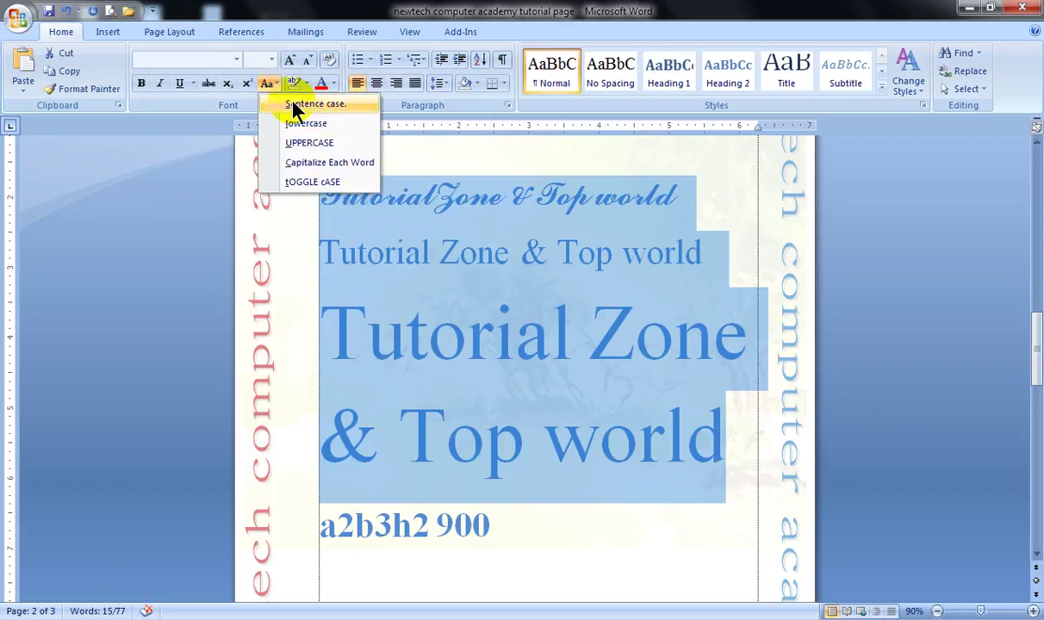
click(297, 103)
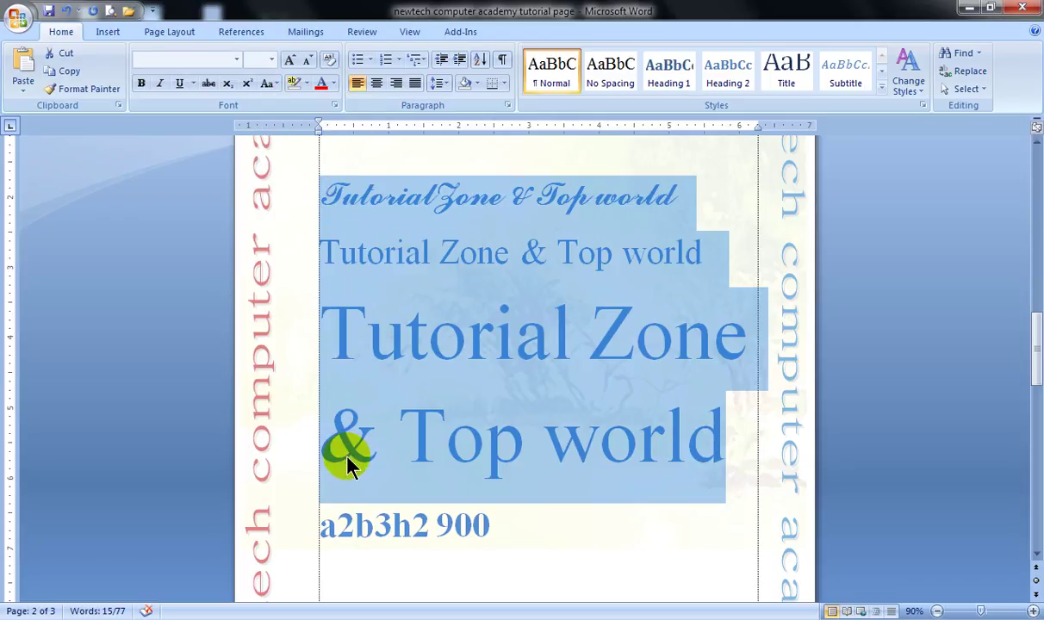
click(308, 60)
click(308, 61)
click(308, 61)
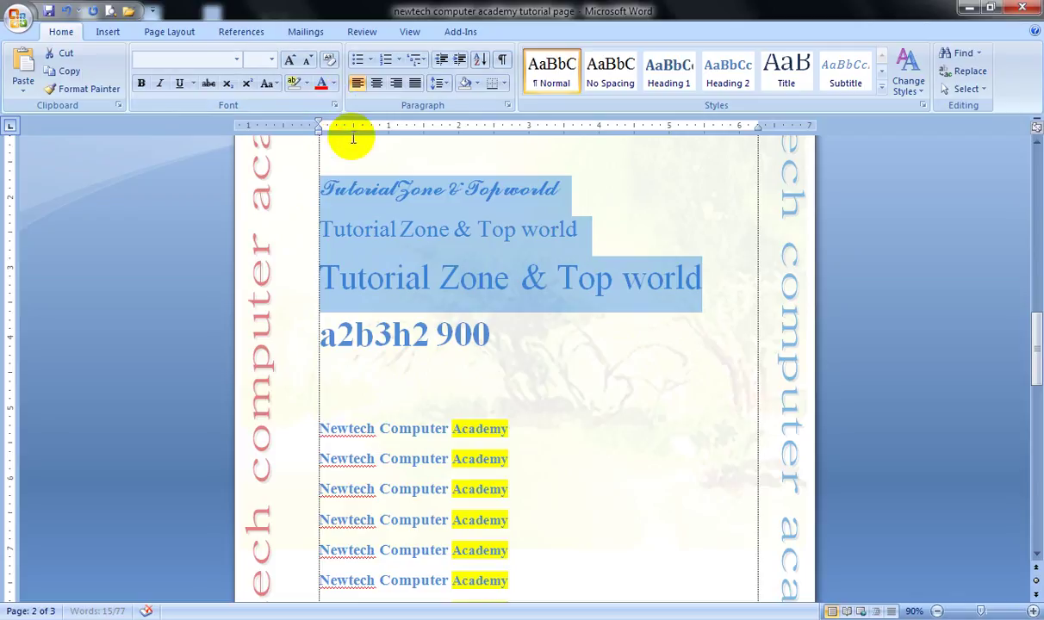
Change the three Tutorial Zone lines to lowercase and then to UPPERCASE
click(267, 83)
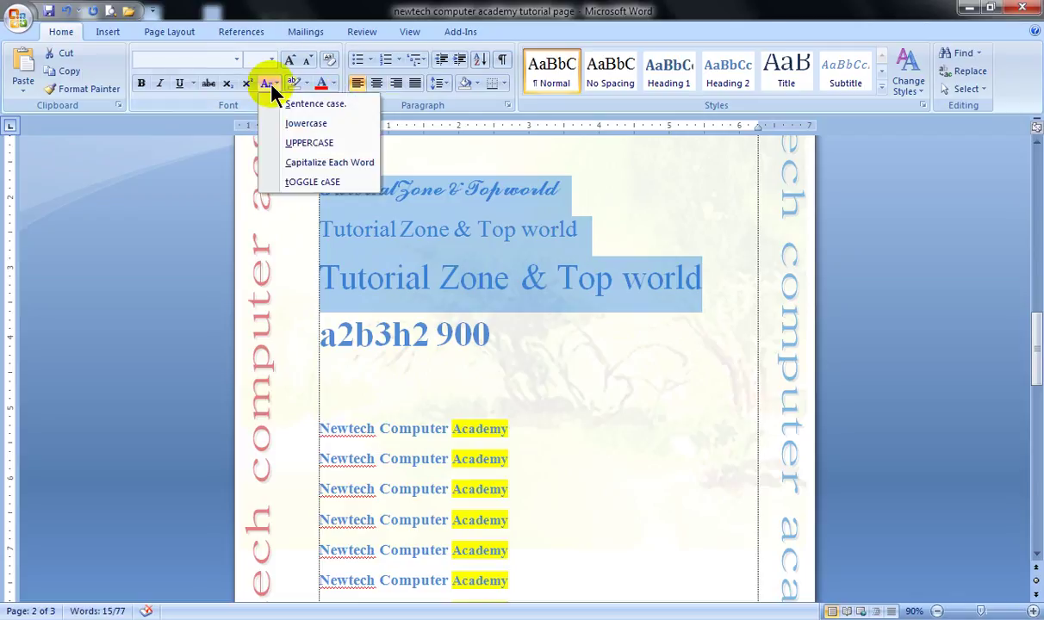
click(298, 127)
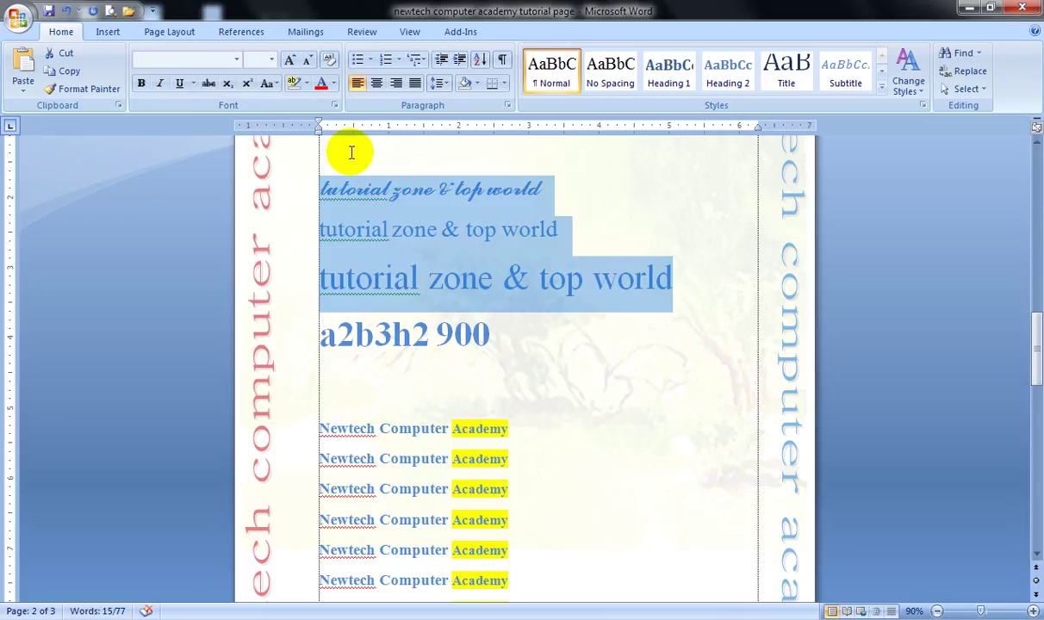
click(263, 83)
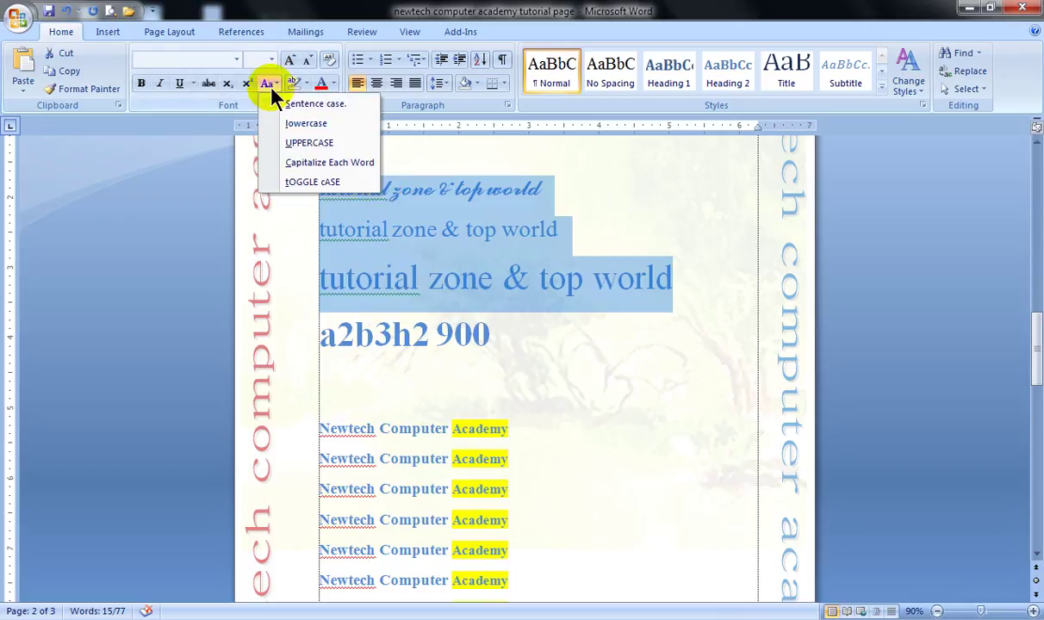
click(295, 143)
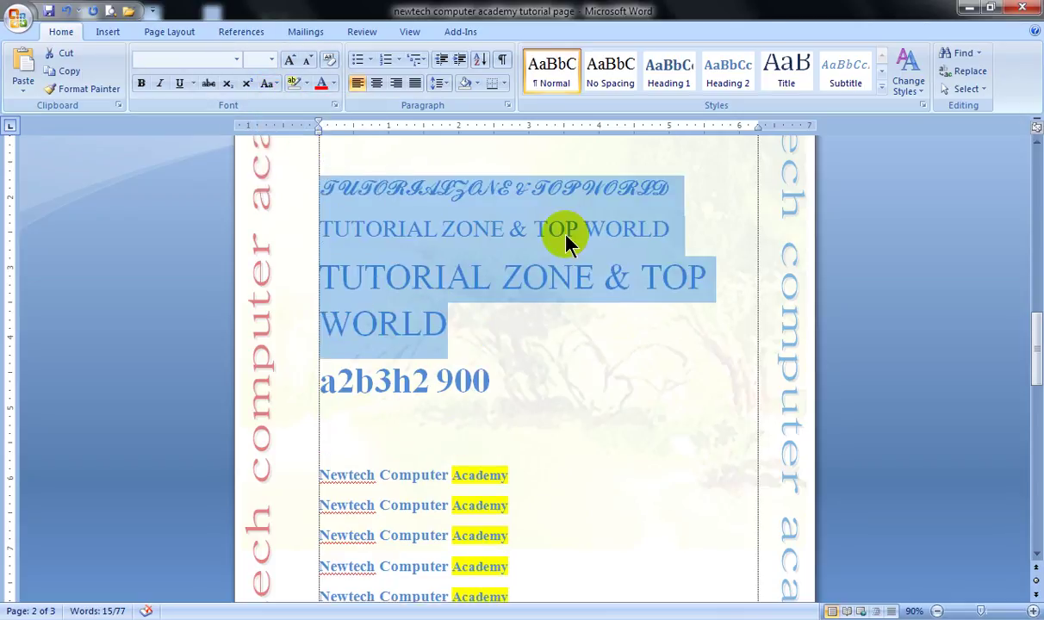
Convert the three uppercase lines to sentence case, then capitalize each word in them
click(268, 83)
click(289, 105)
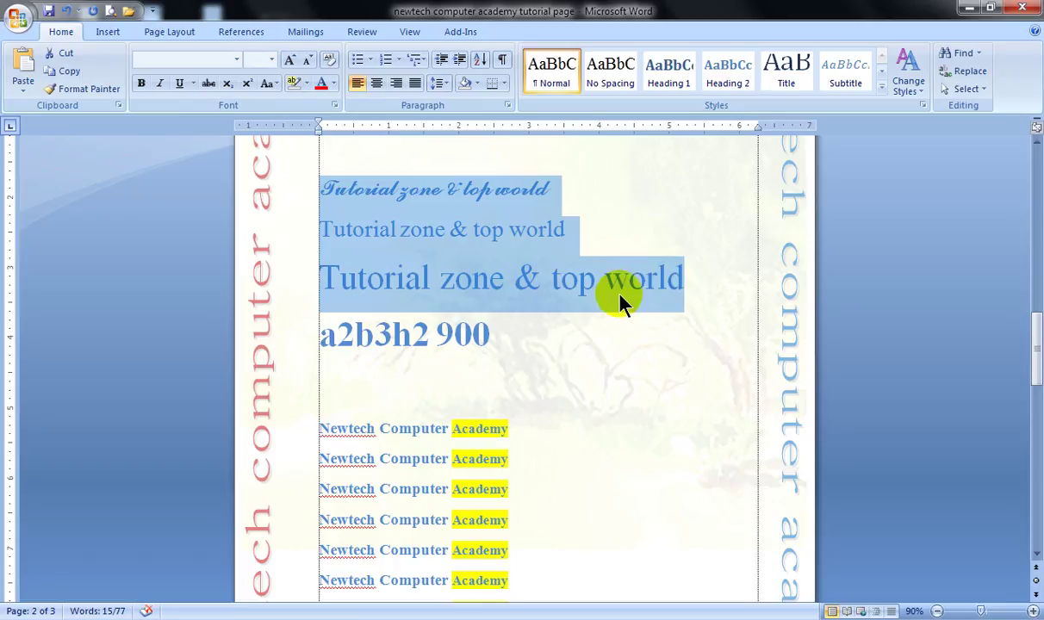
click(267, 83)
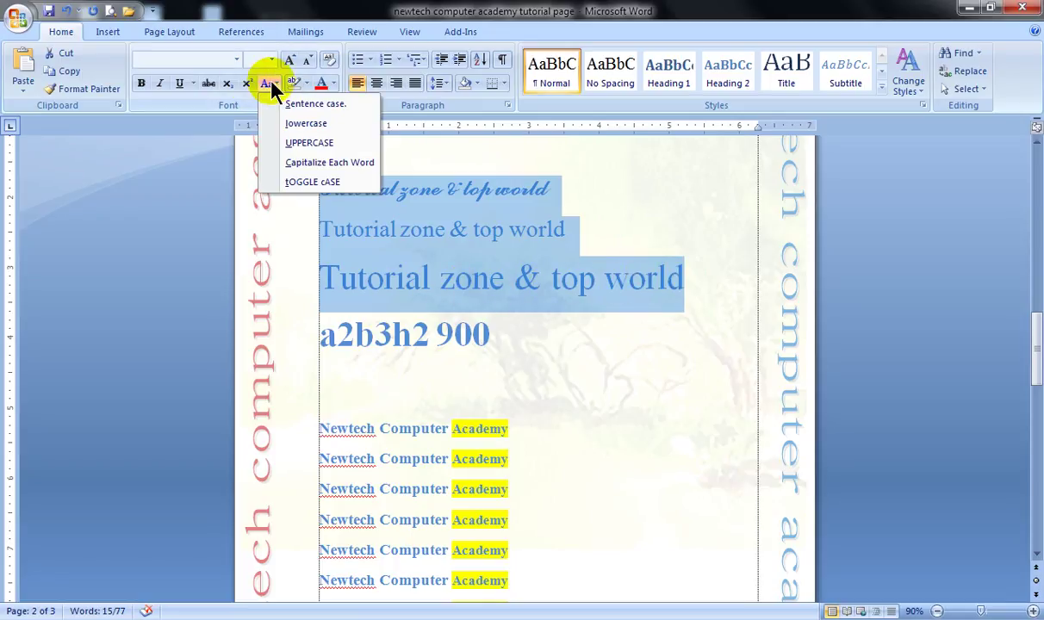
click(302, 165)
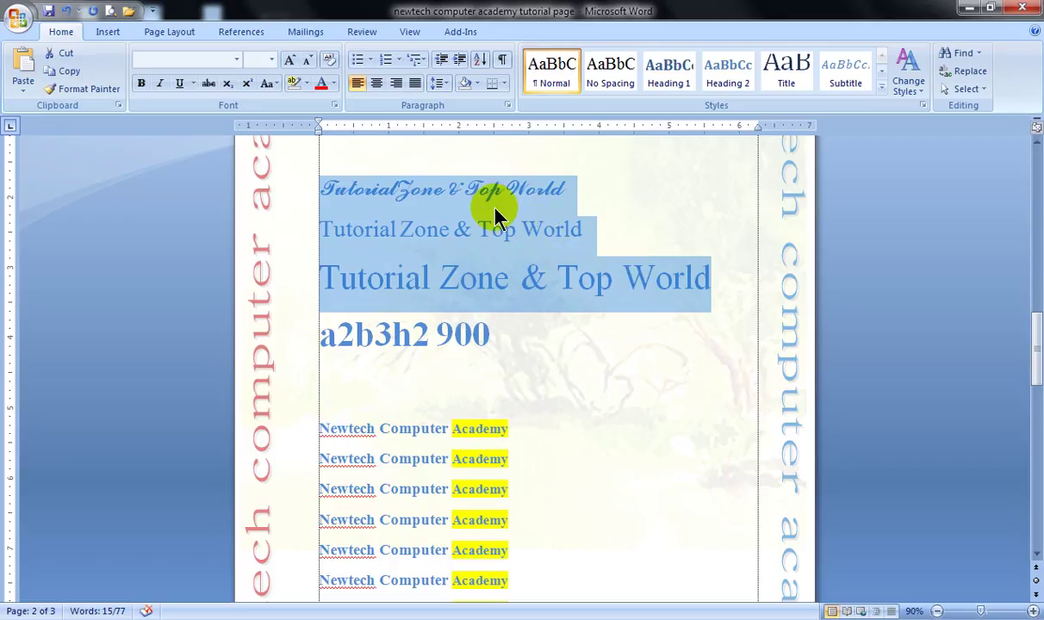
Set the three capitalized Tutorial Zone lines to lowercase, then to sentence case
click(265, 83)
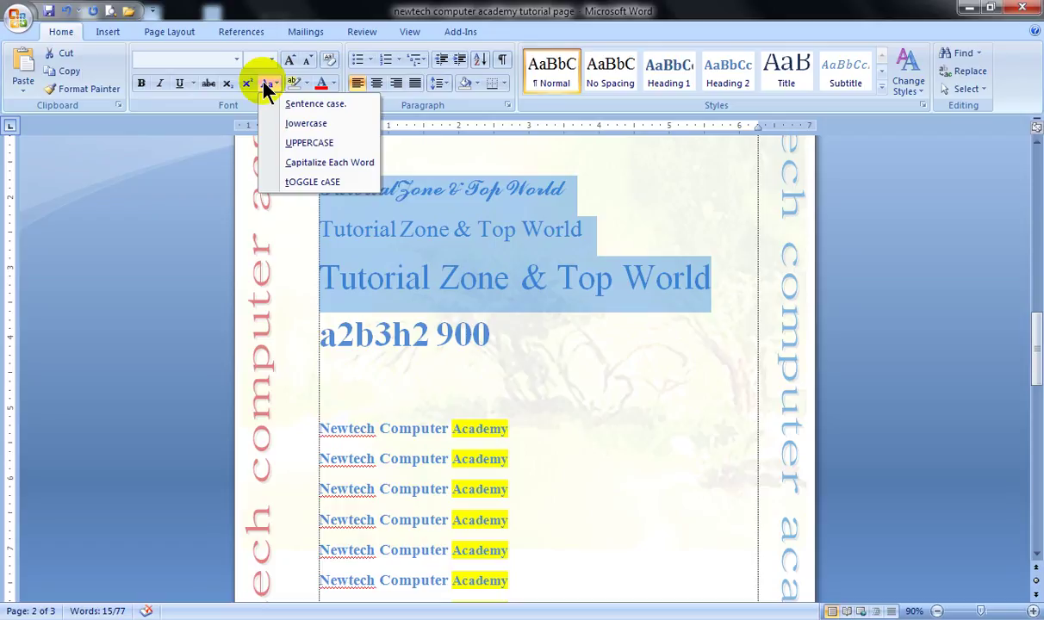
click(306, 122)
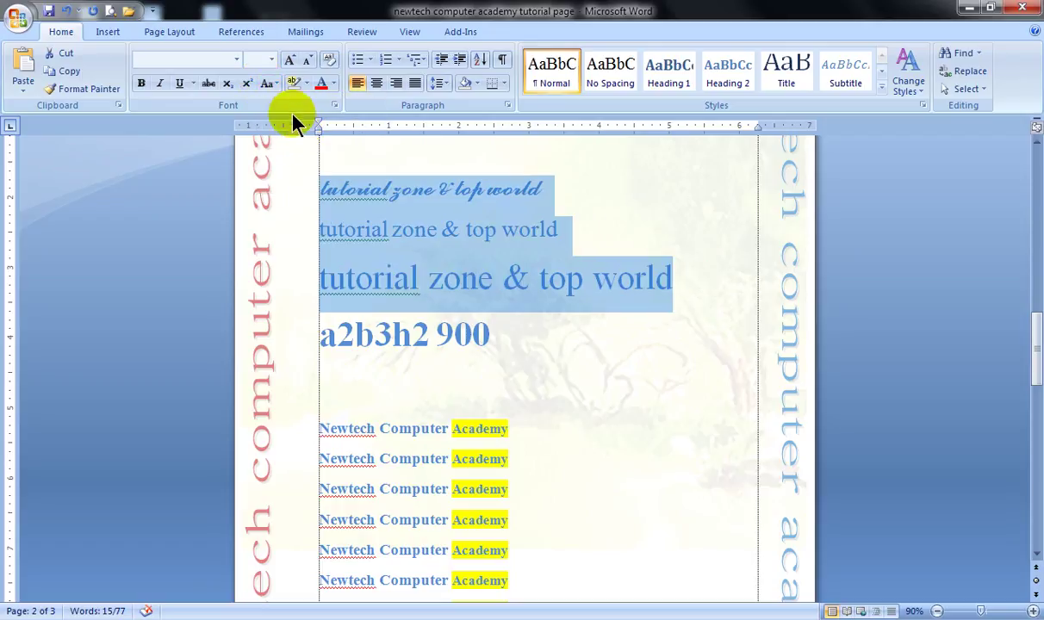
click(267, 83)
click(301, 105)
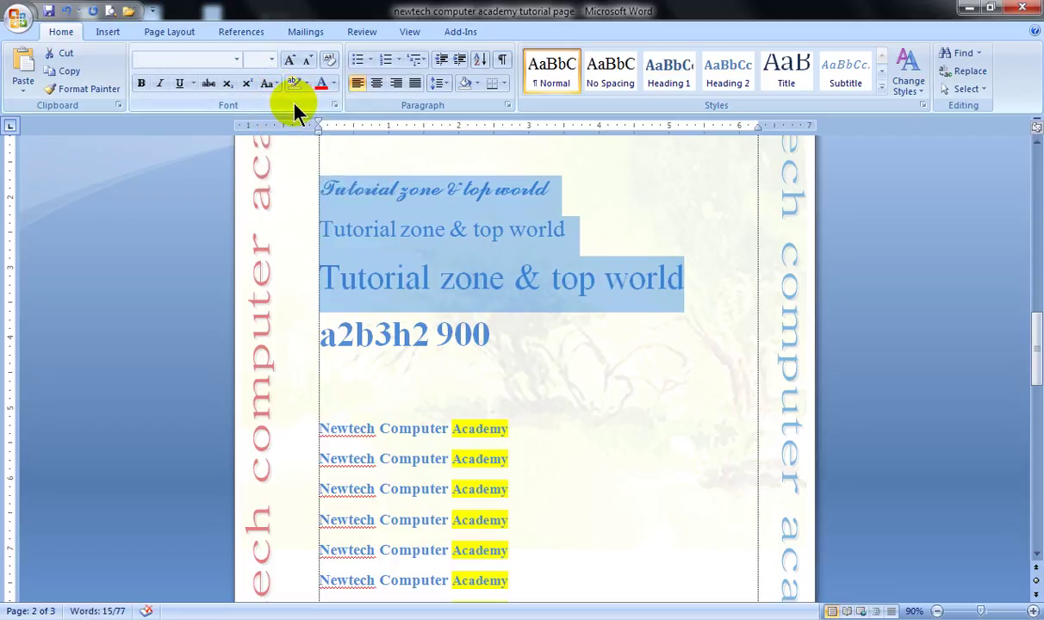
Apply toggle case to the three Tutorial Zone lines and dismiss the Windows color scheme prompt
click(268, 86)
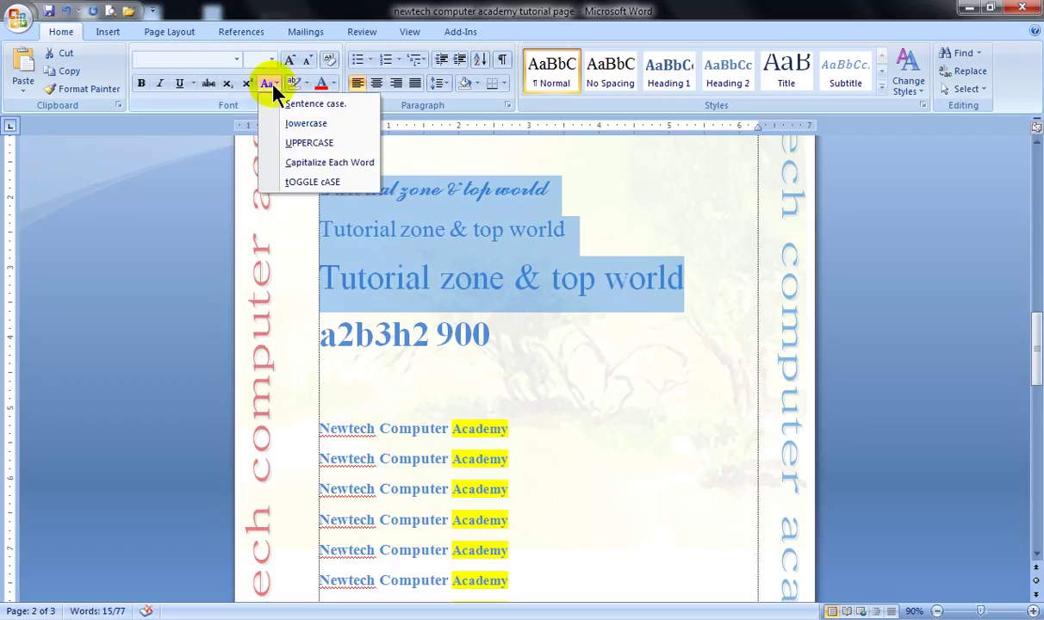
click(310, 185)
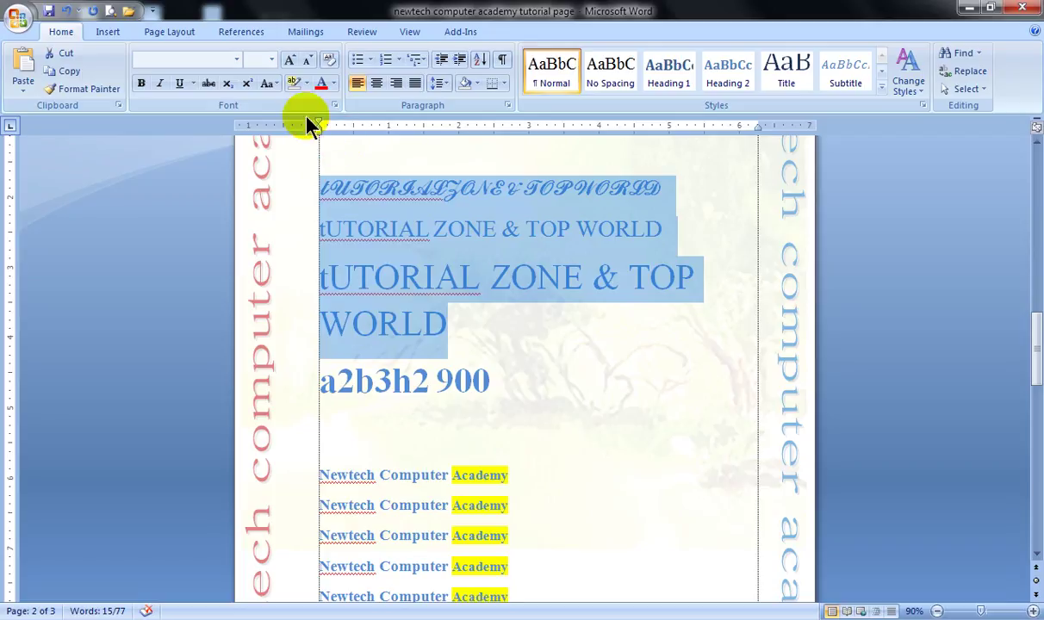
click(268, 84)
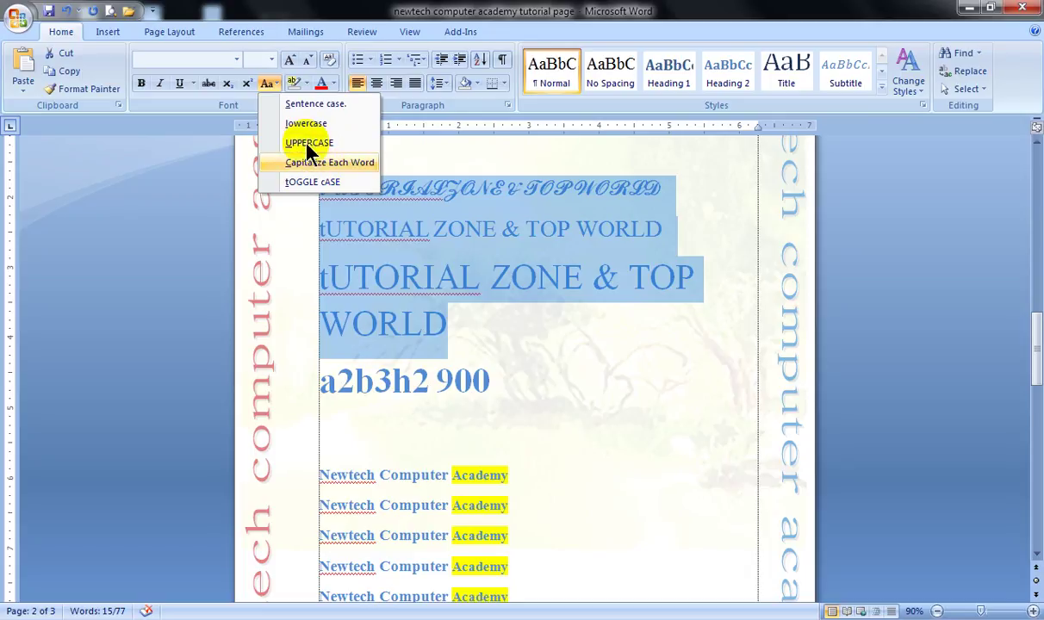
click(714, 146)
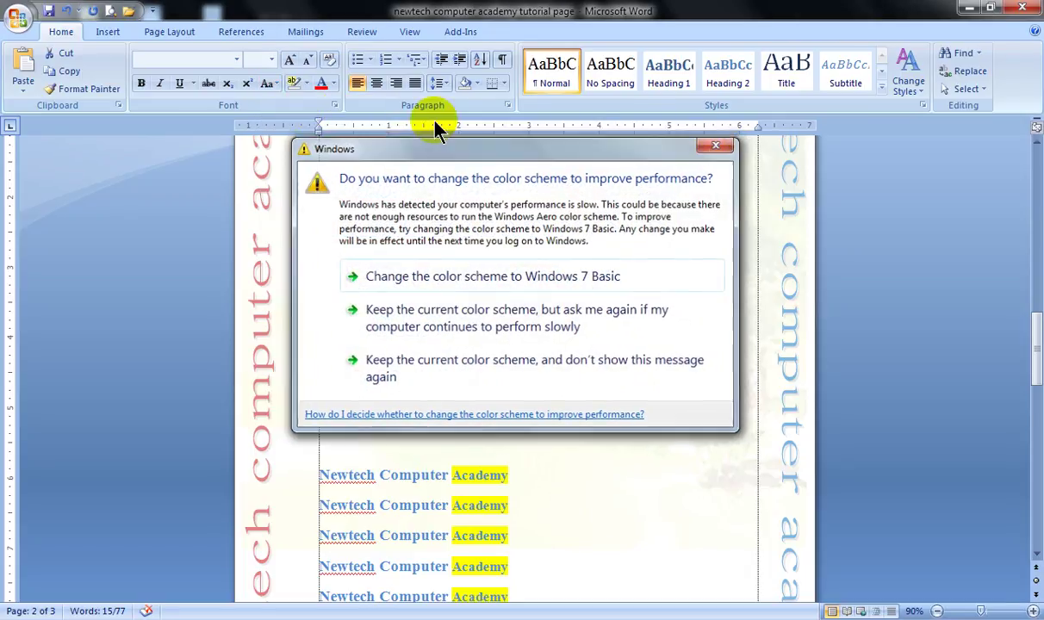
Apply sentence case to the three toggled Tutorial Zone lines and deselect them
click(267, 84)
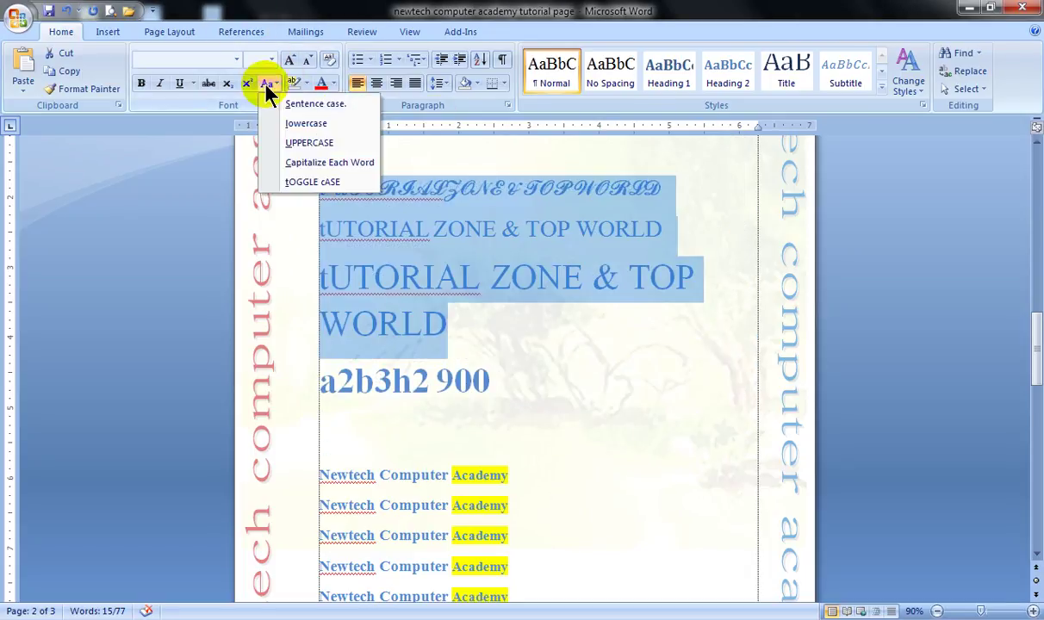
click(300, 106)
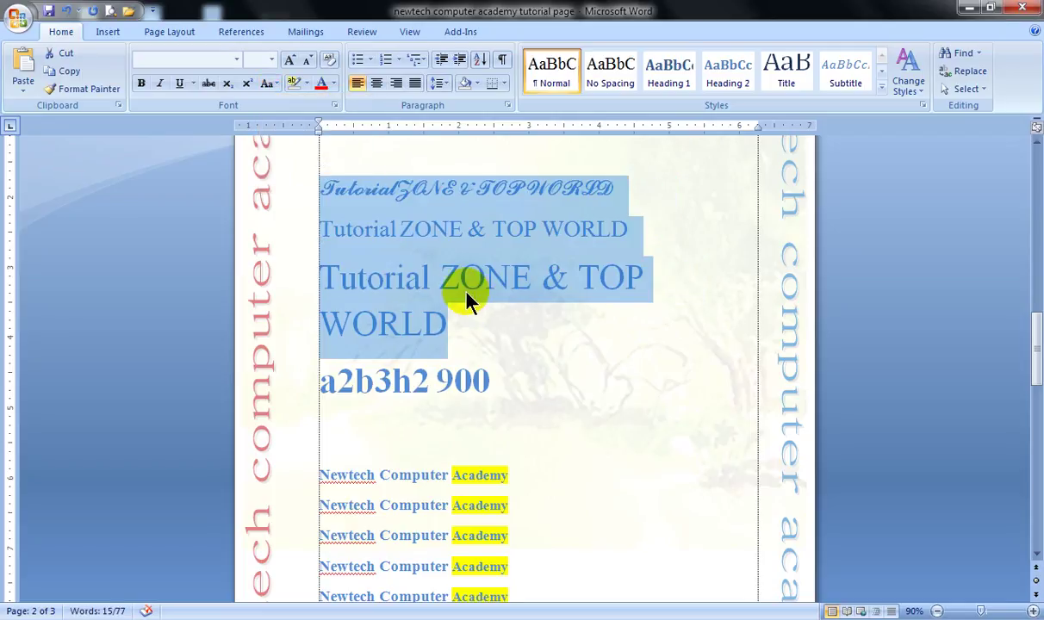
click(448, 251)
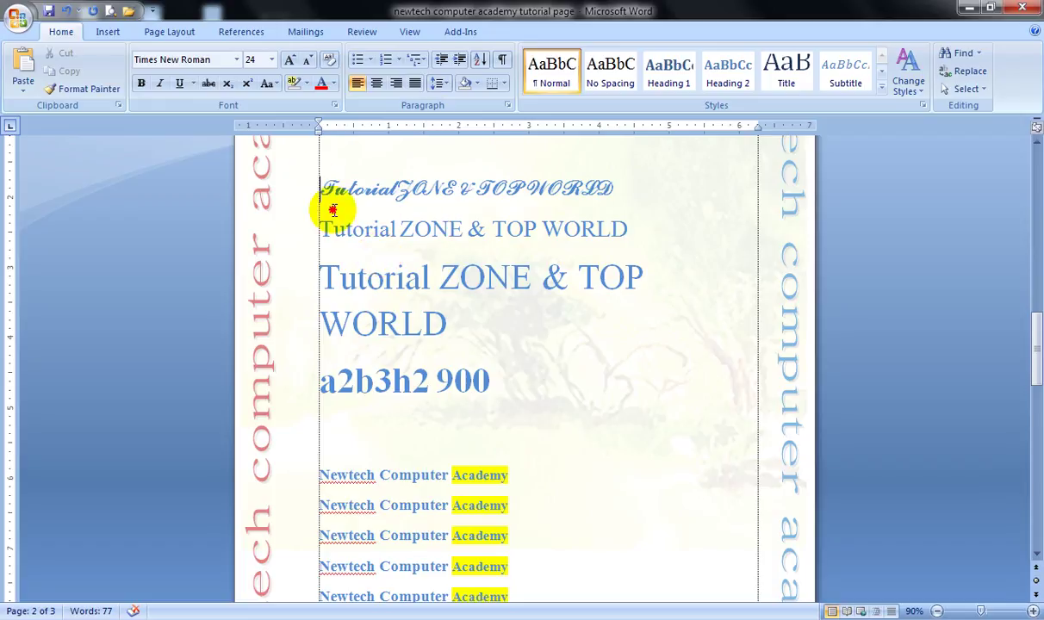
drag(320, 197, 479, 328)
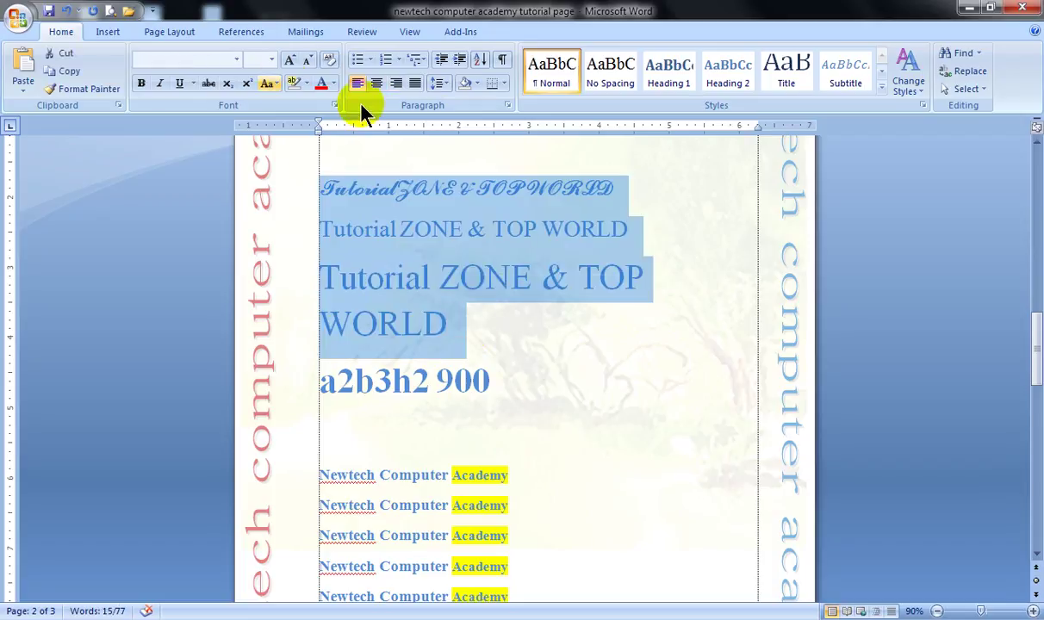
click(412, 230)
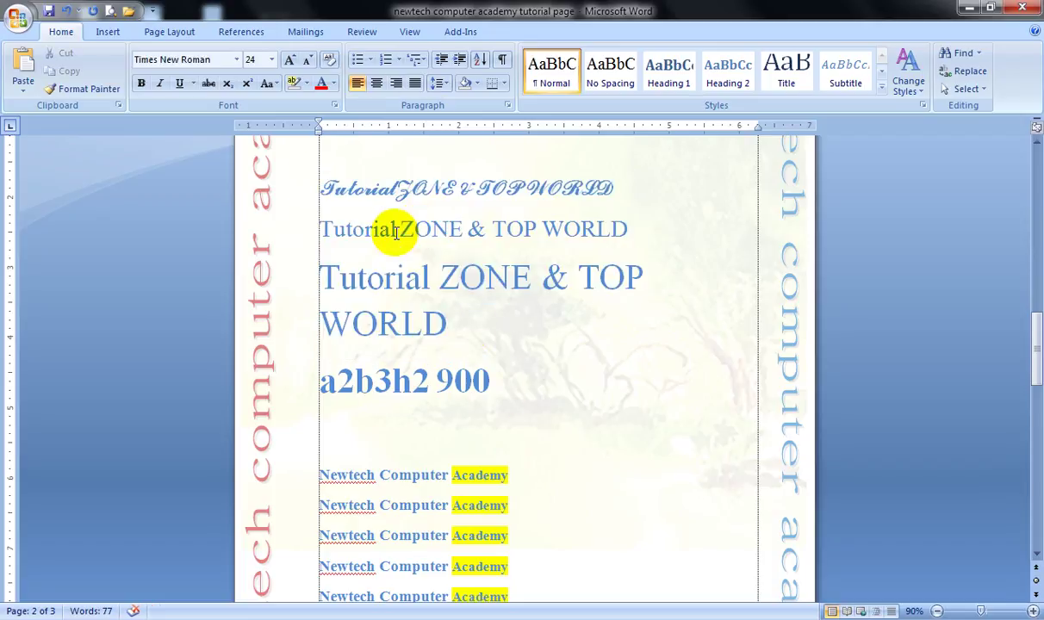
click(436, 274)
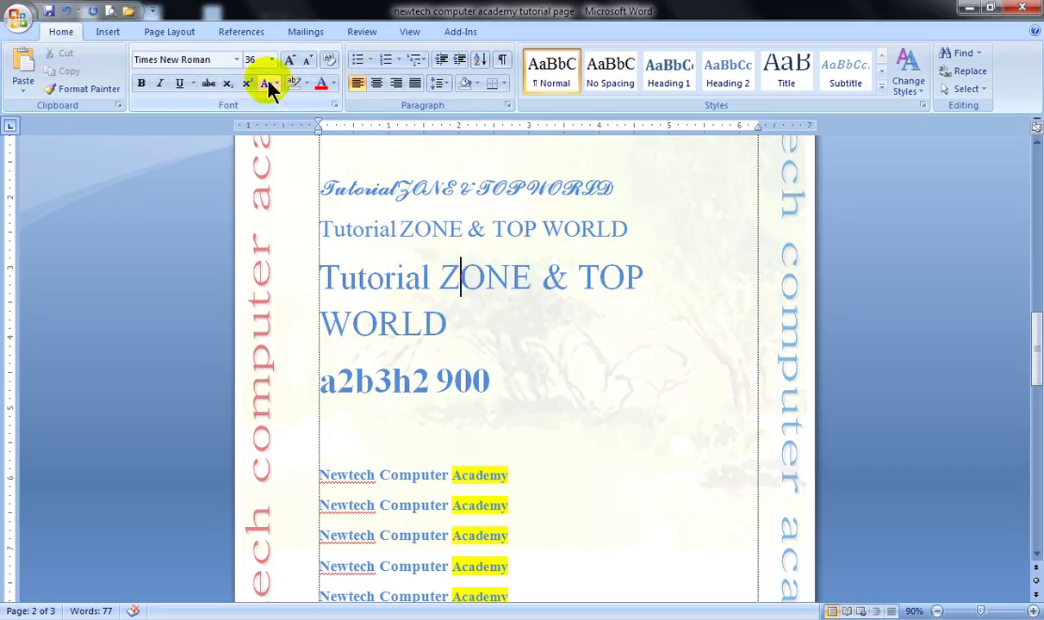
click(401, 287)
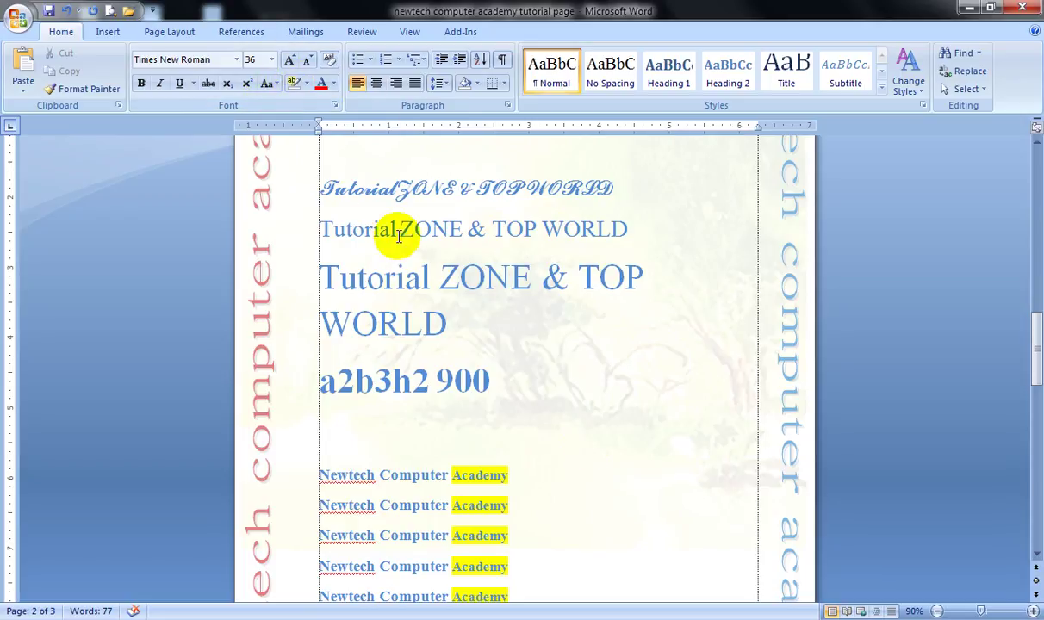
Clear all formatting from the three Tutorial Zone lines and the "a2b3h2 900" line
drag(349, 197, 514, 368)
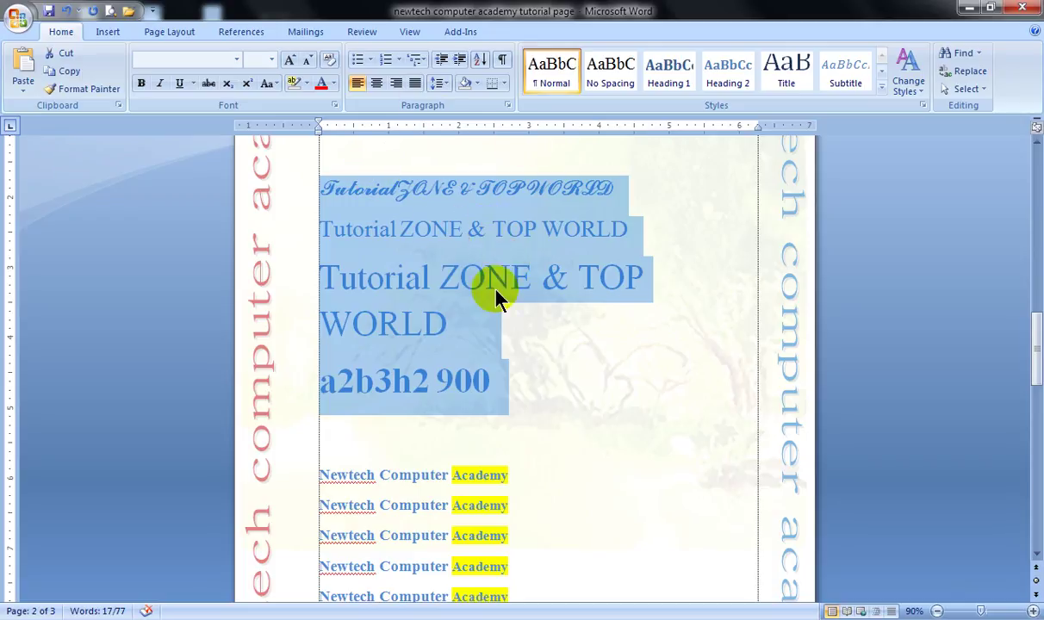
click(329, 62)
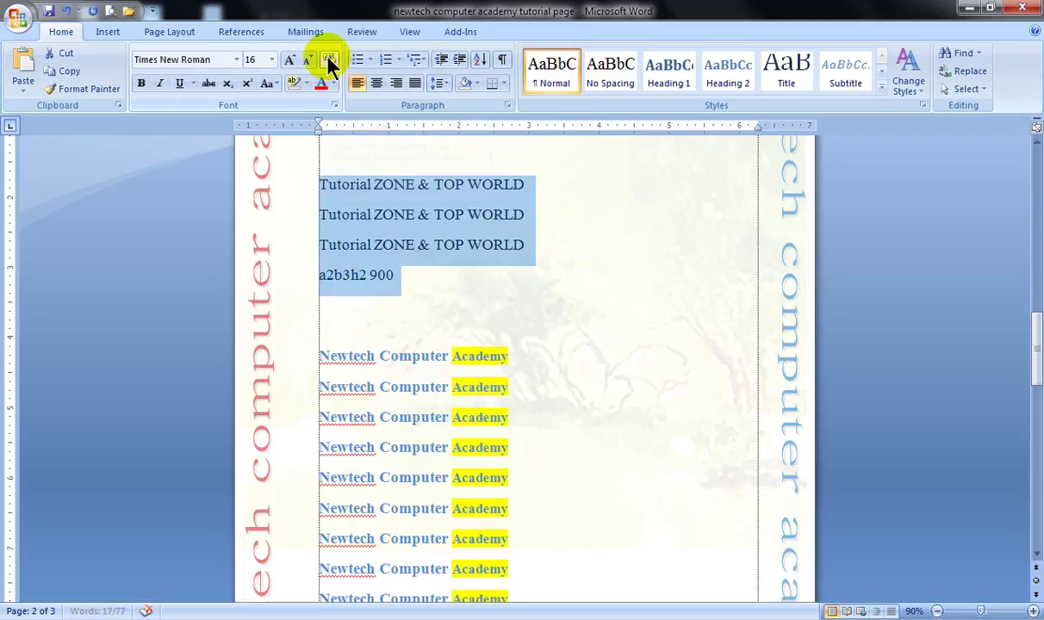
click(463, 249)
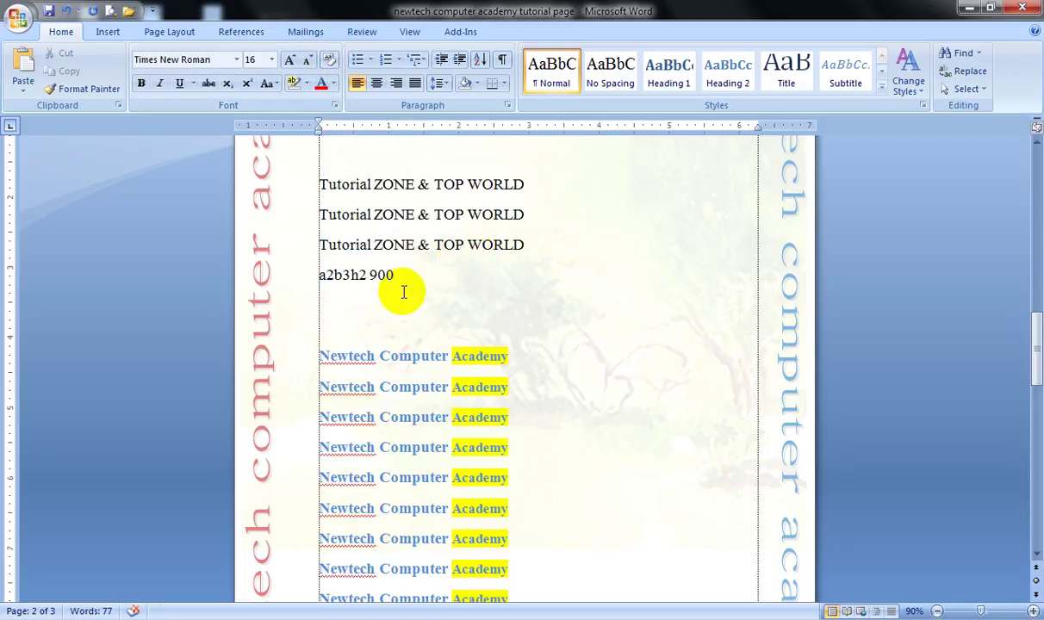
click(379, 212)
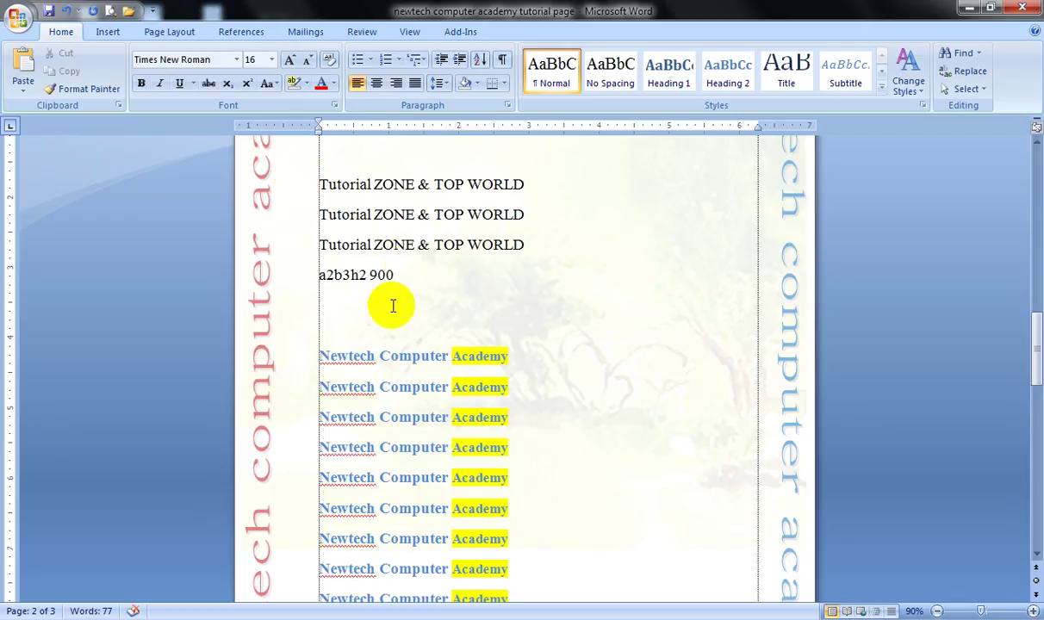
scroll(403, 302, down, 2)
scroll(459, 242, up, 2)
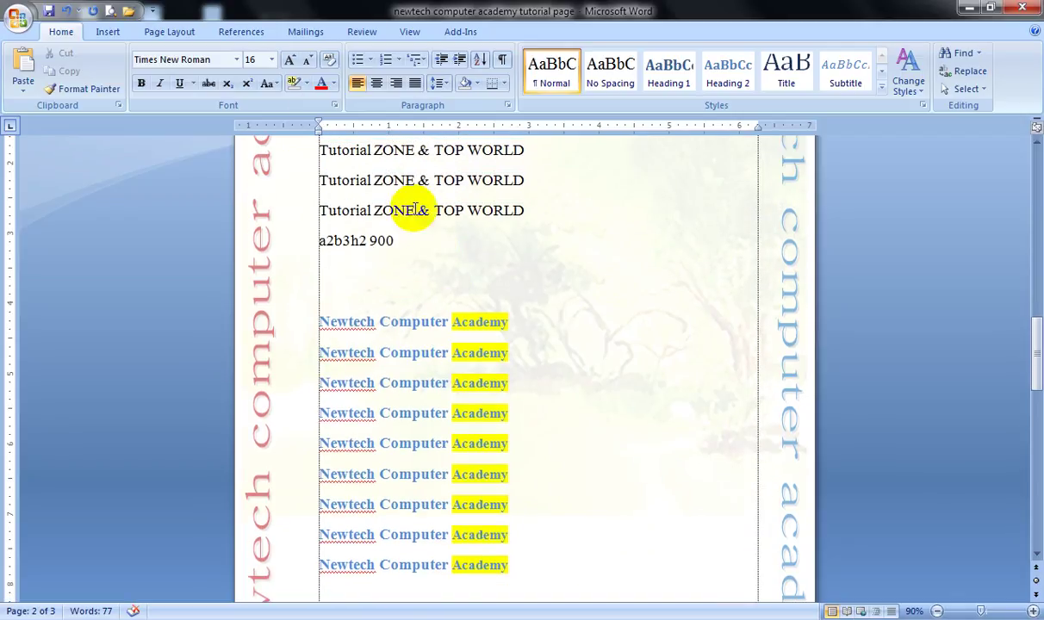
scroll(443, 212, up, 2)
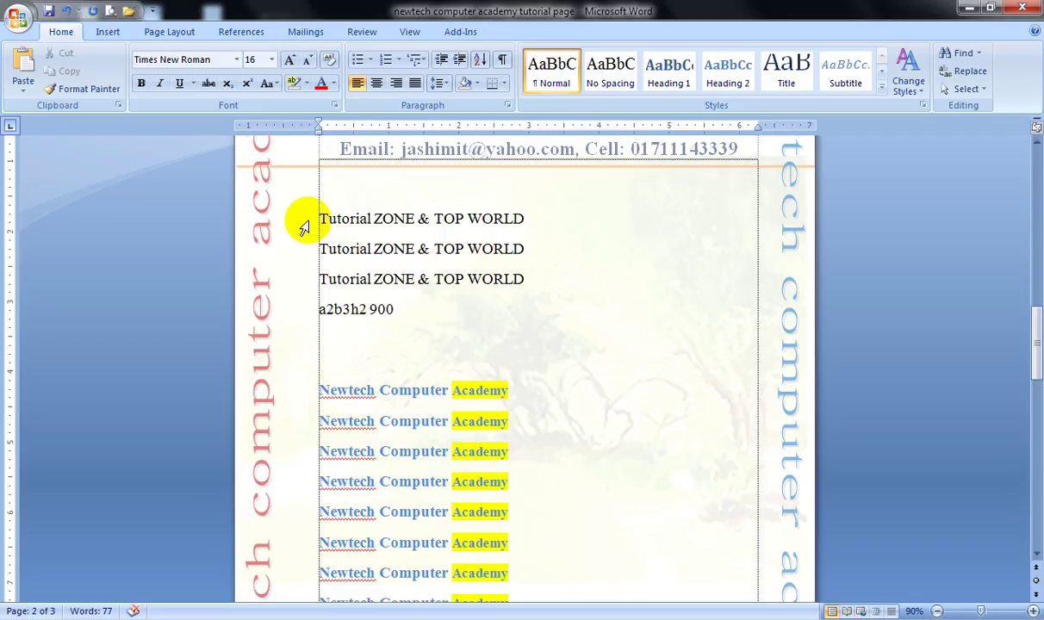
drag(303, 221, 338, 285)
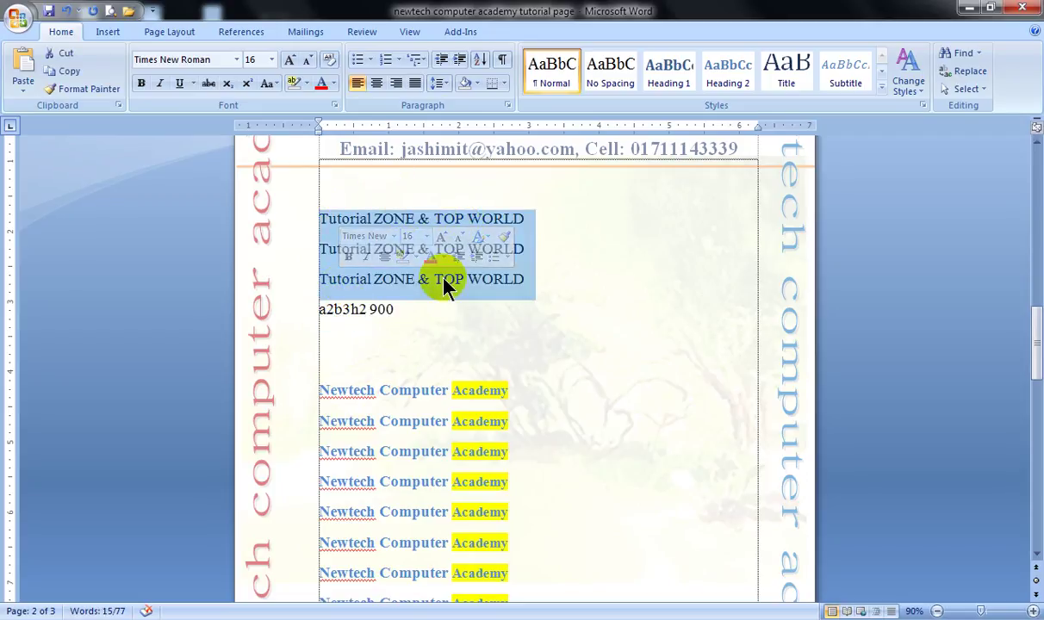
click(410, 328)
scroll(382, 289, up, 1)
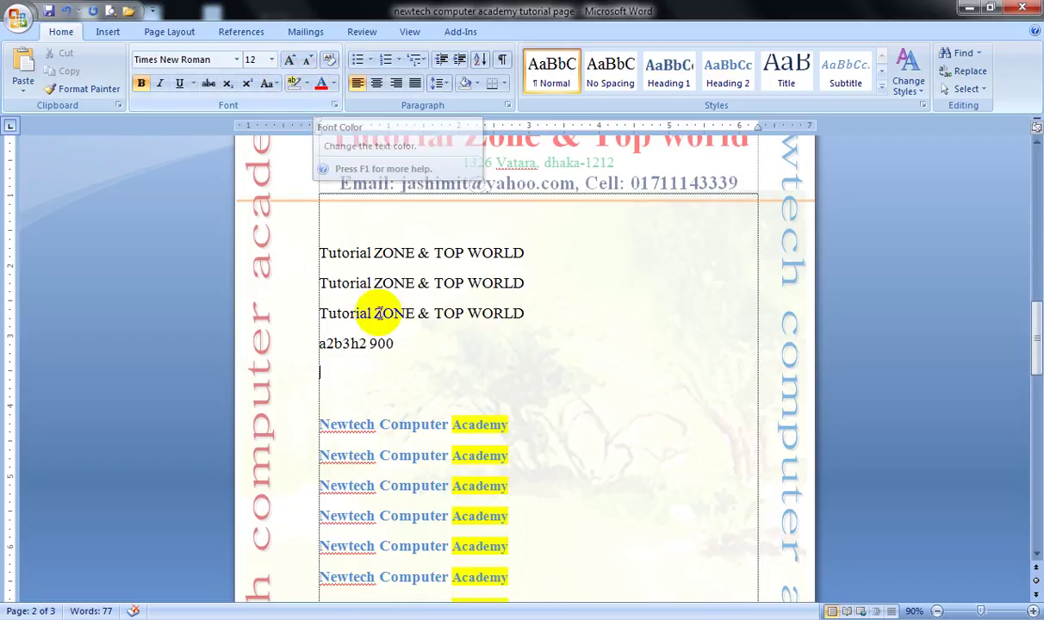
click(393, 289)
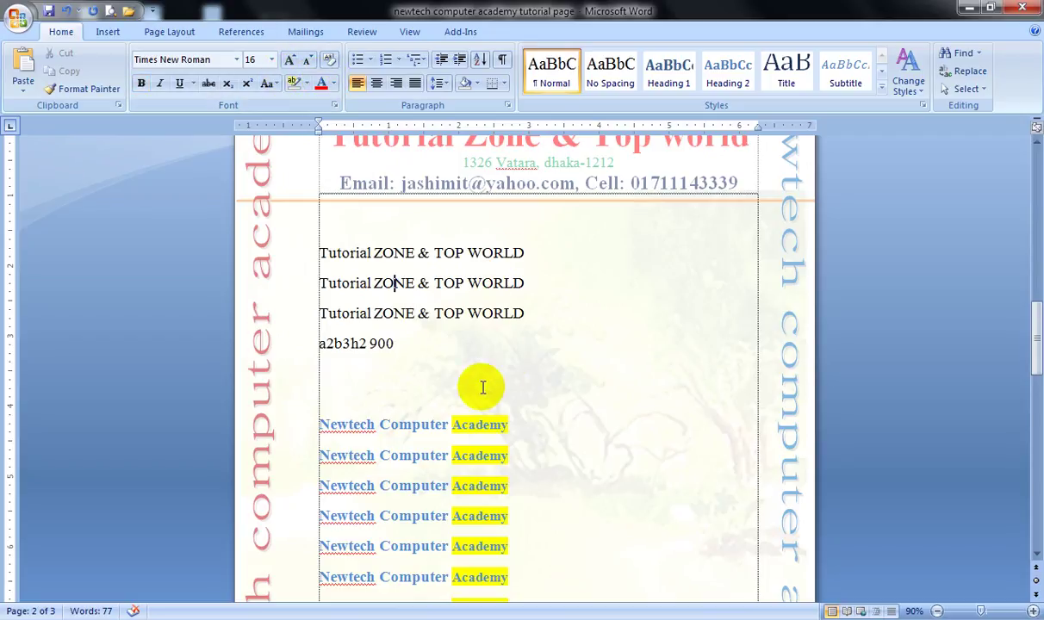
click(453, 398)
scroll(405, 387, down, 1)
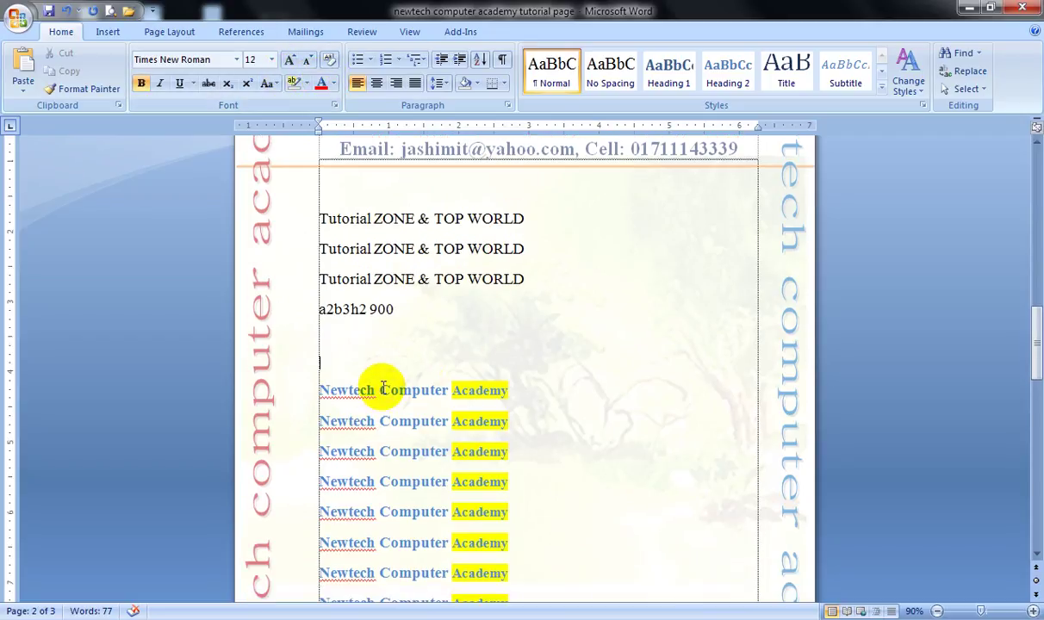
click(482, 391)
scroll(415, 353, down, 6)
scroll(411, 351, up, 6)
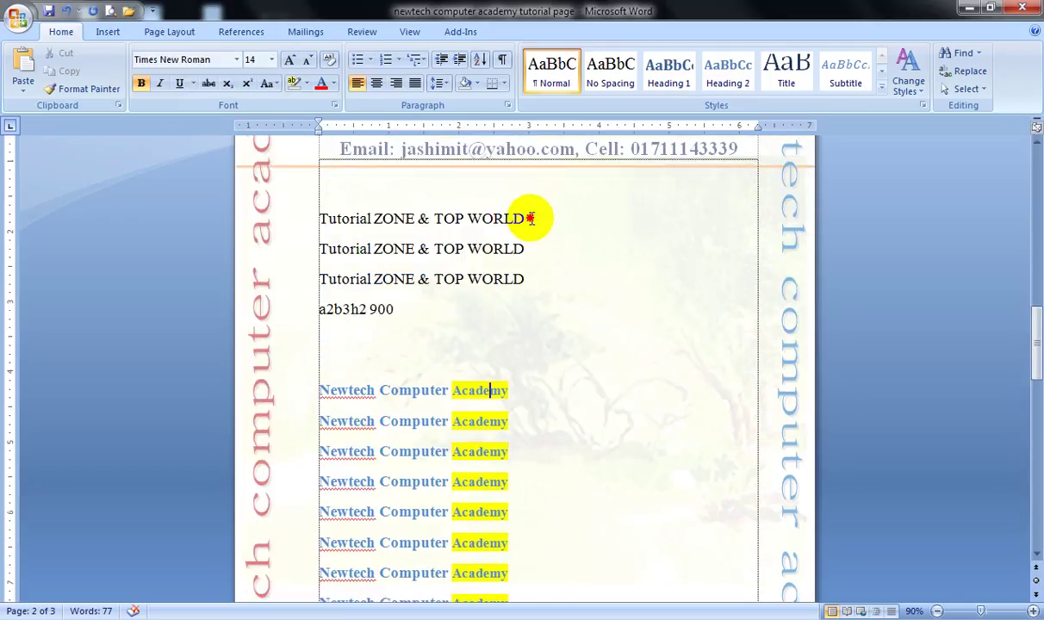
Set the font color of the first Tutorial ZONE line to dark red and the second line to blue
drag(530, 219, 317, 217)
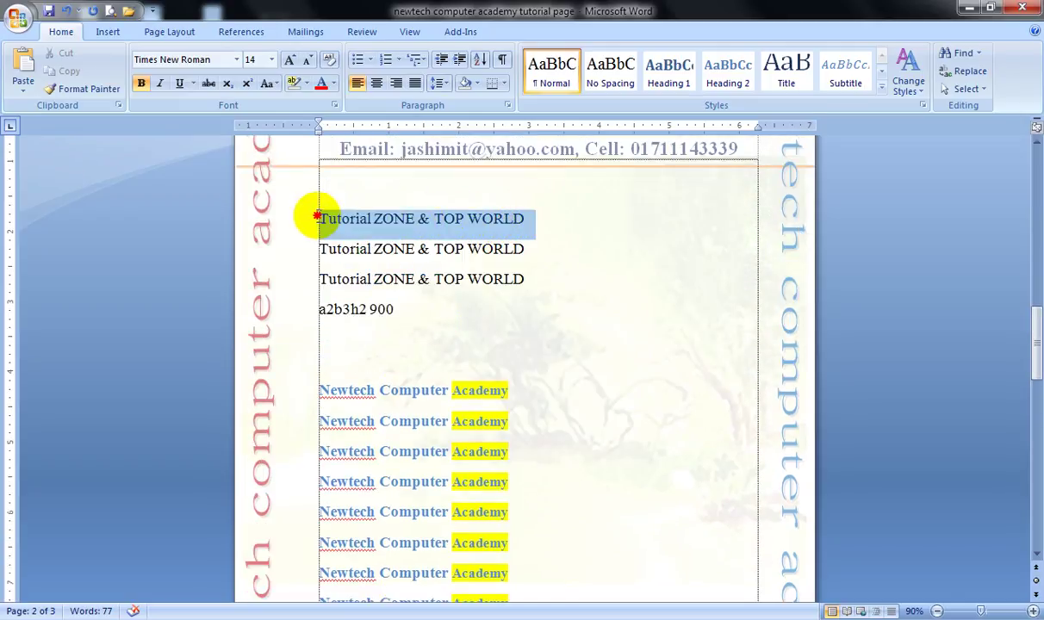
click(334, 81)
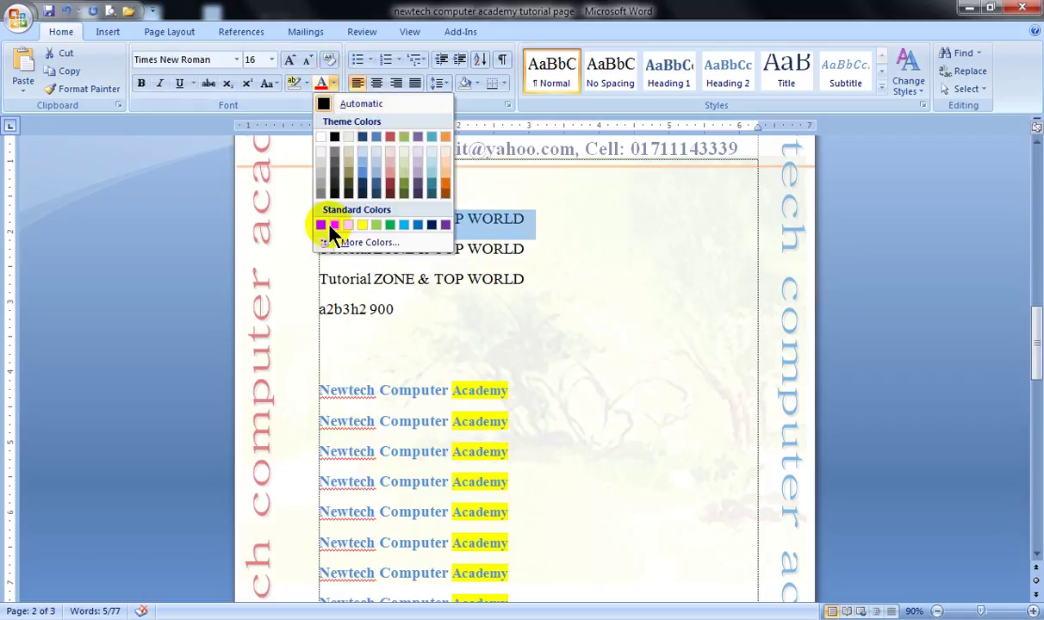
click(319, 226)
click(473, 302)
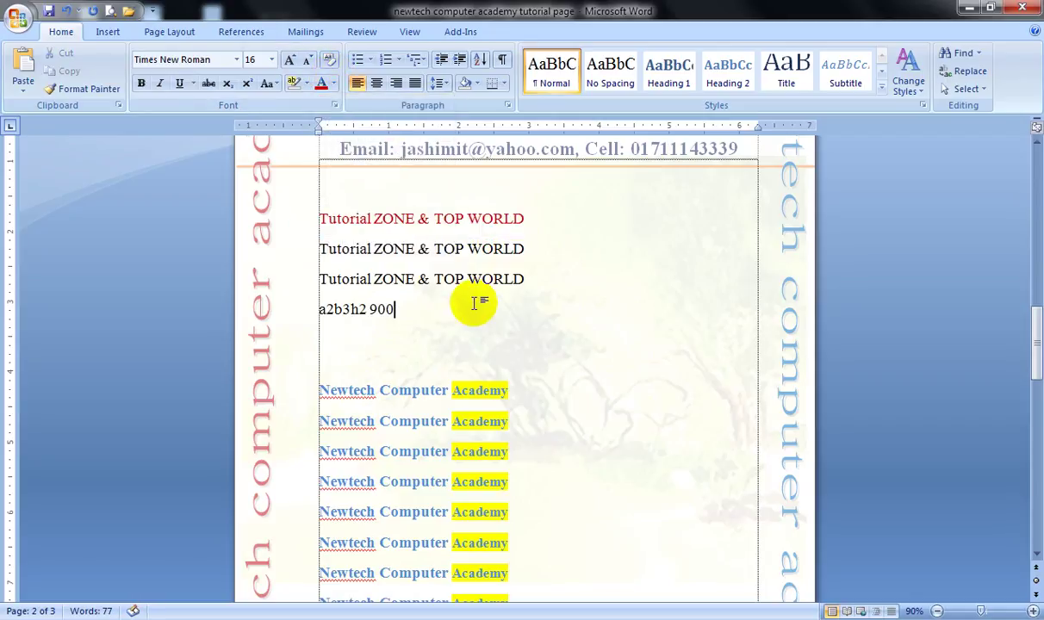
click(293, 247)
click(333, 82)
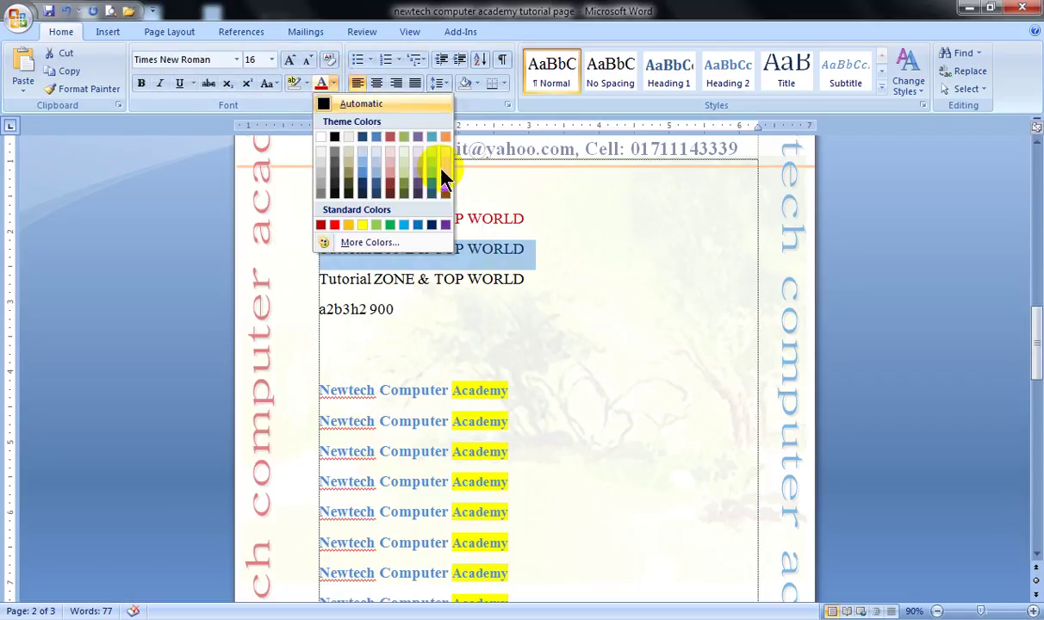
click(418, 226)
click(428, 304)
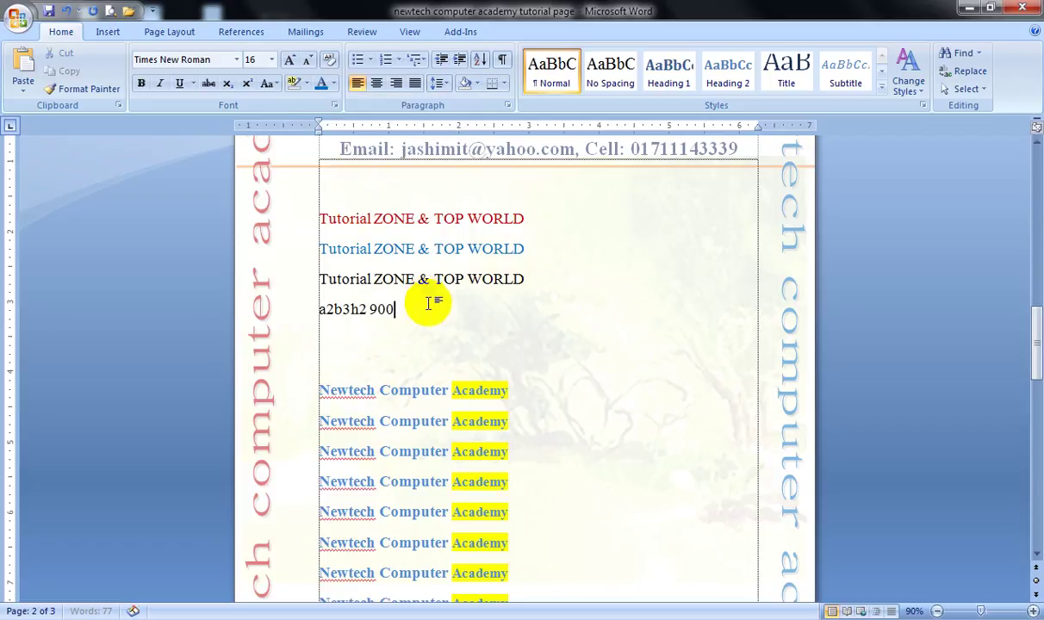
Highlight the third Tutorial ZONE line in bright green and deselect it
click(297, 285)
click(306, 84)
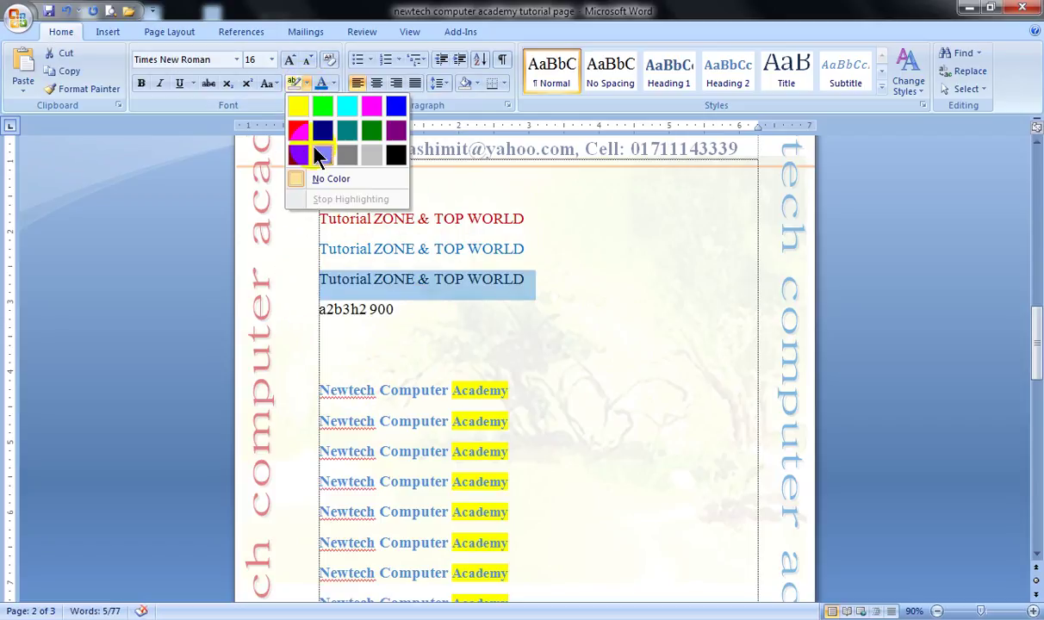
click(323, 108)
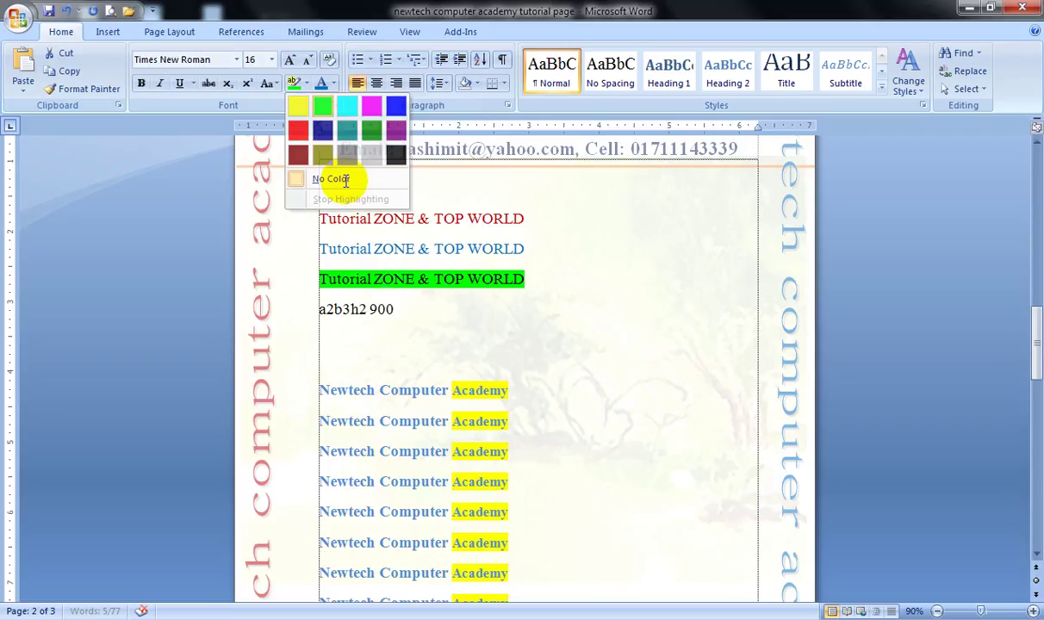
click(392, 311)
drag(418, 280, 539, 281)
click(508, 291)
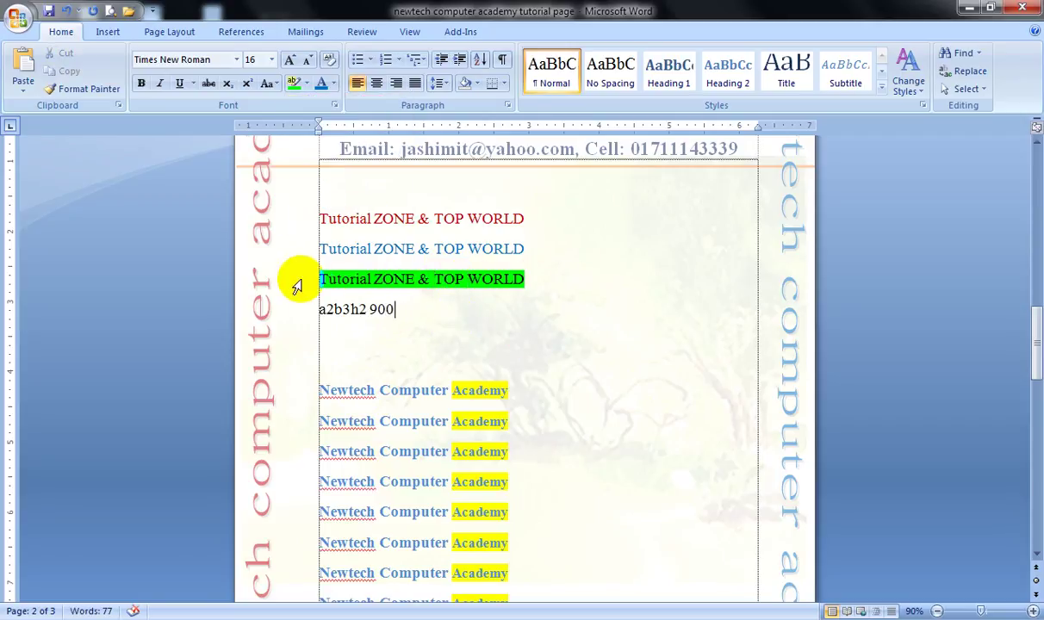
Highlight the first Tutorial ZONE line in turquoise and deselect it
click(293, 223)
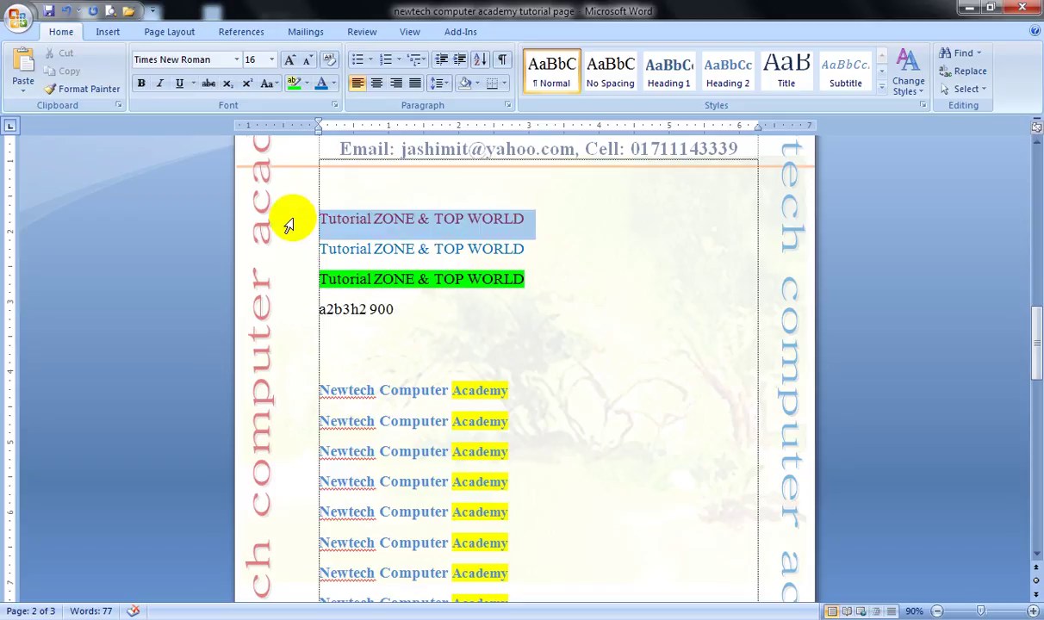
click(306, 83)
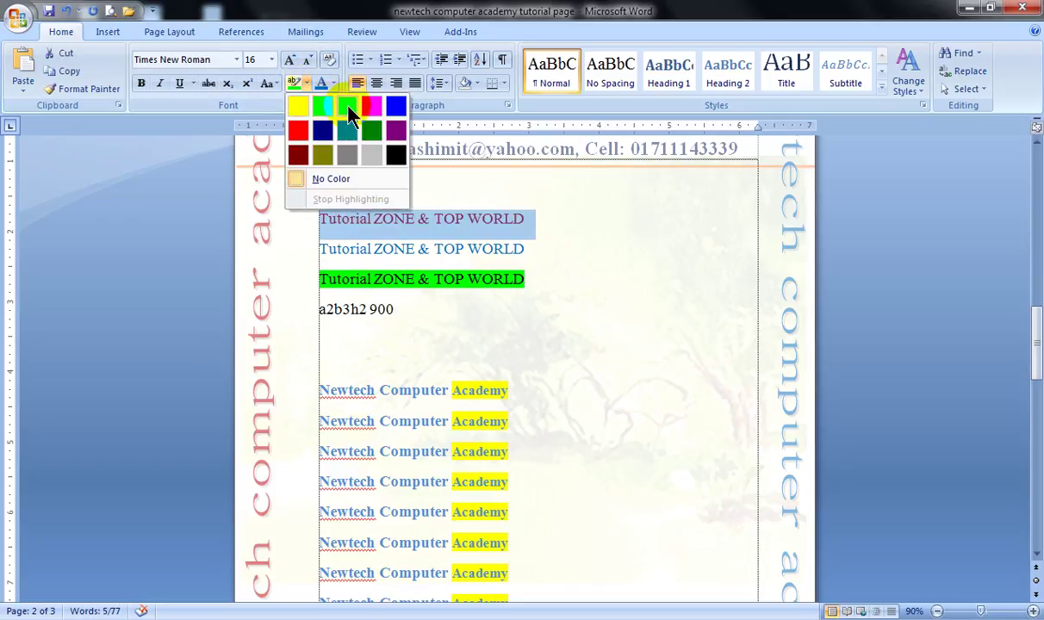
click(348, 105)
click(482, 332)
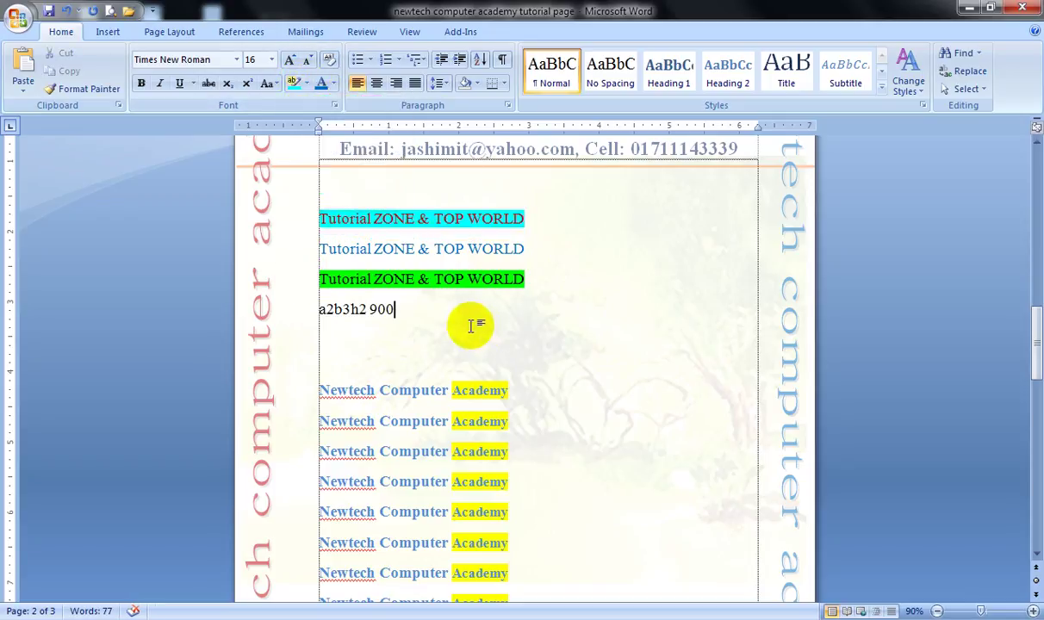
click(490, 250)
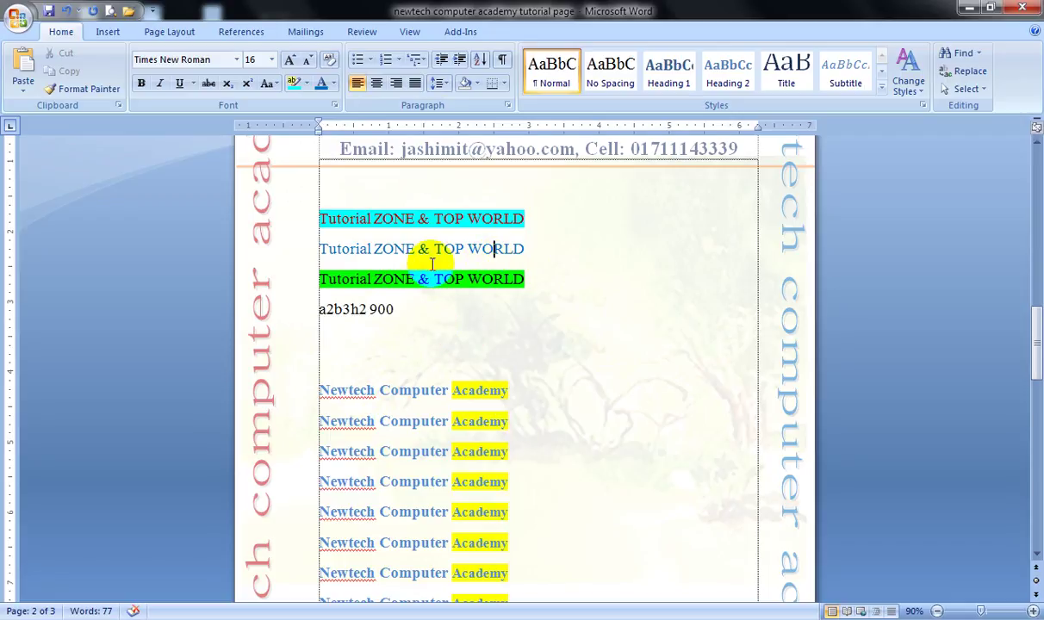
click(366, 253)
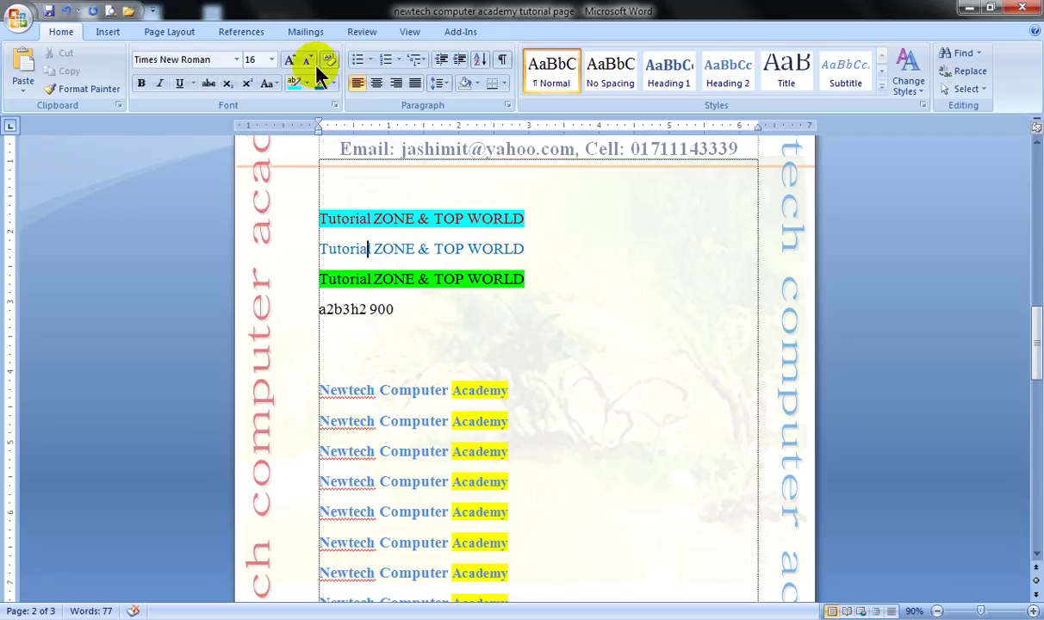
Remove the highlight from the first Tutorial ZONE line by setting it to No Color
click(290, 222)
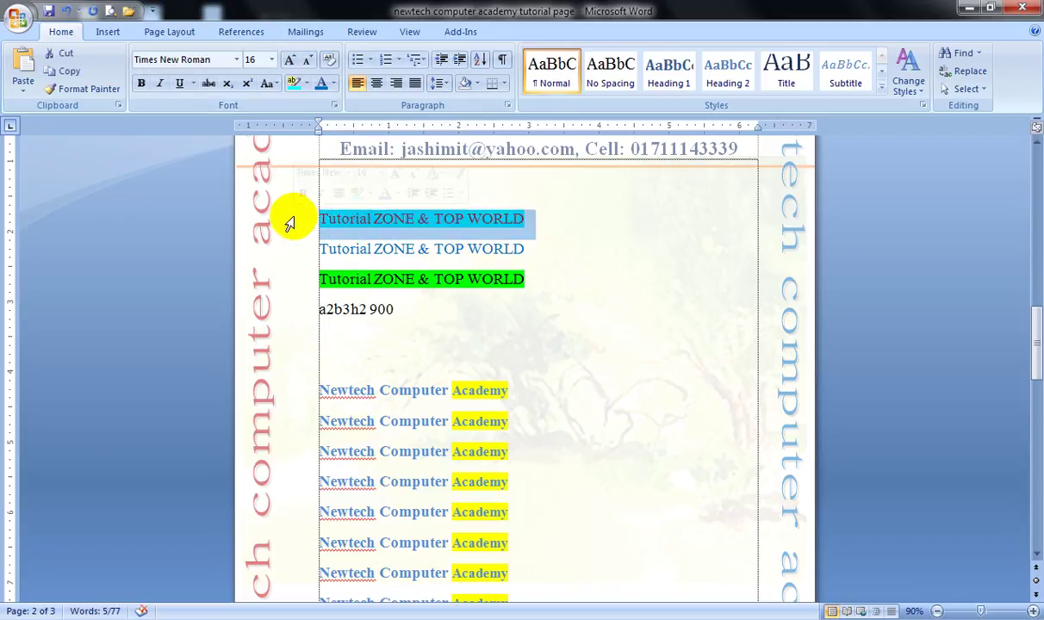
click(306, 83)
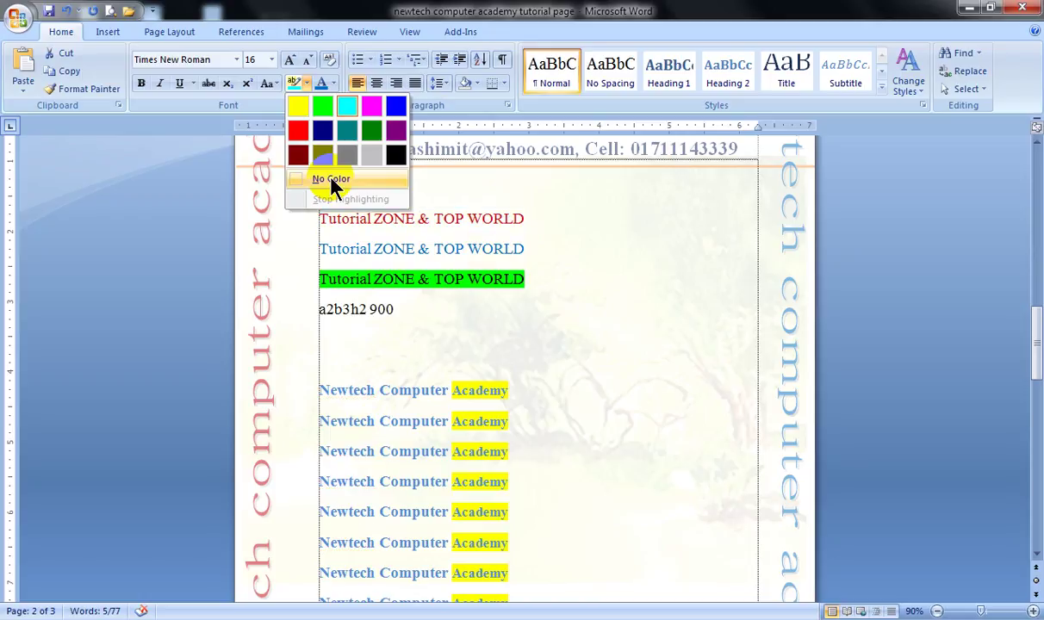
click(365, 182)
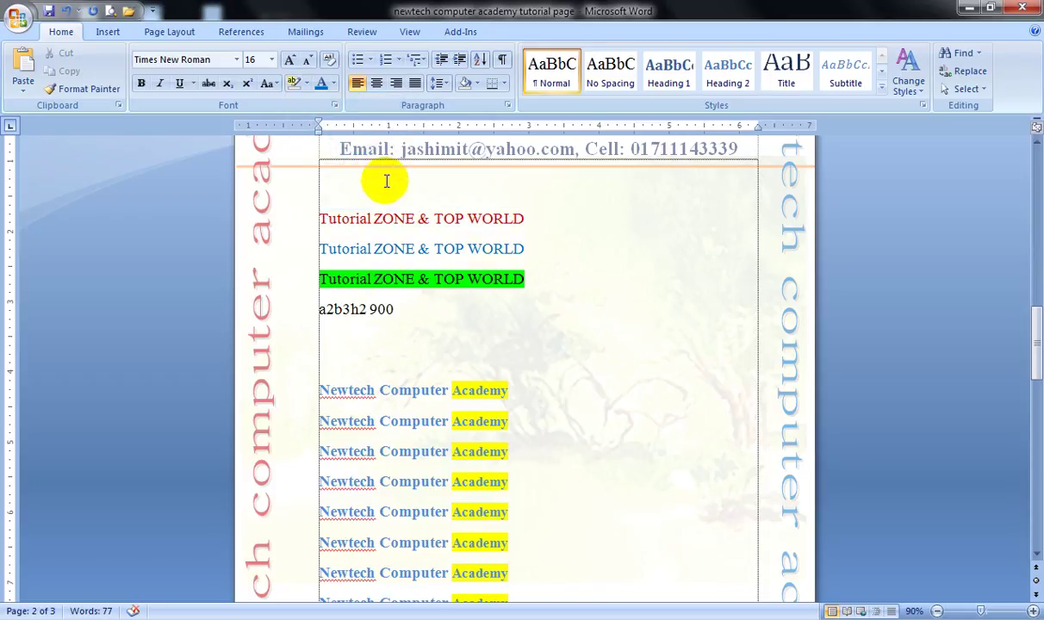
Reset the font color of the three Tutorial ZONE lines to Automatic and deselect them
drag(293, 216, 311, 283)
click(334, 85)
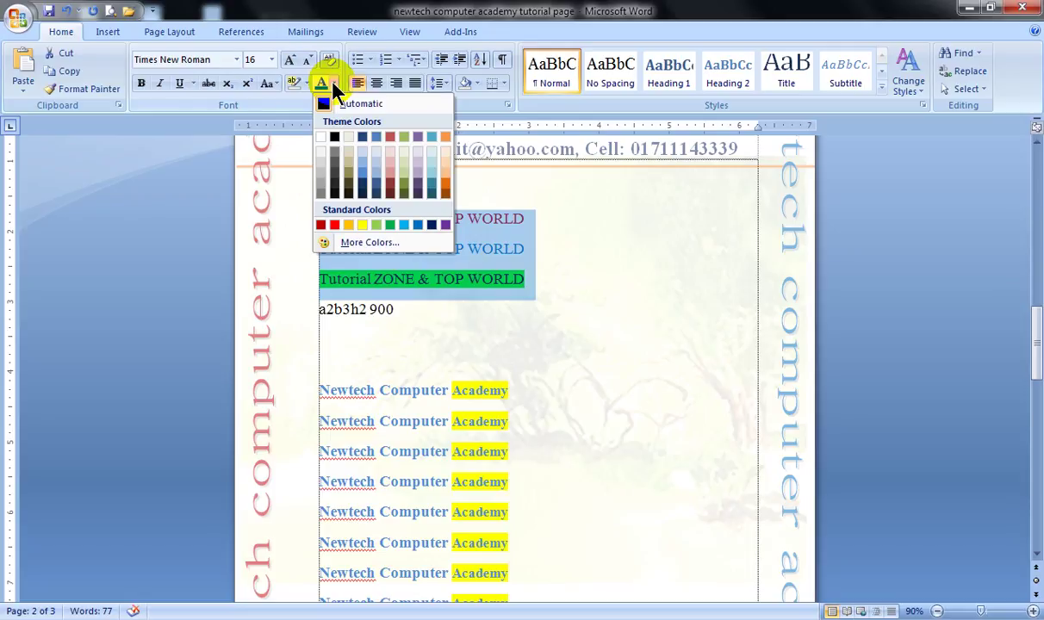
click(349, 105)
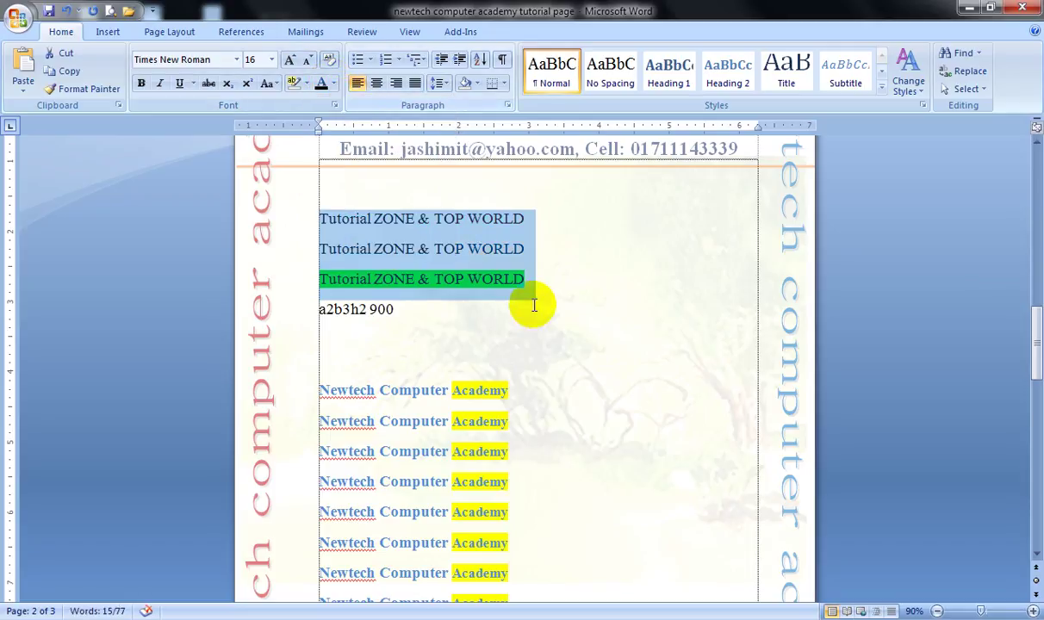
drag(524, 280, 473, 287)
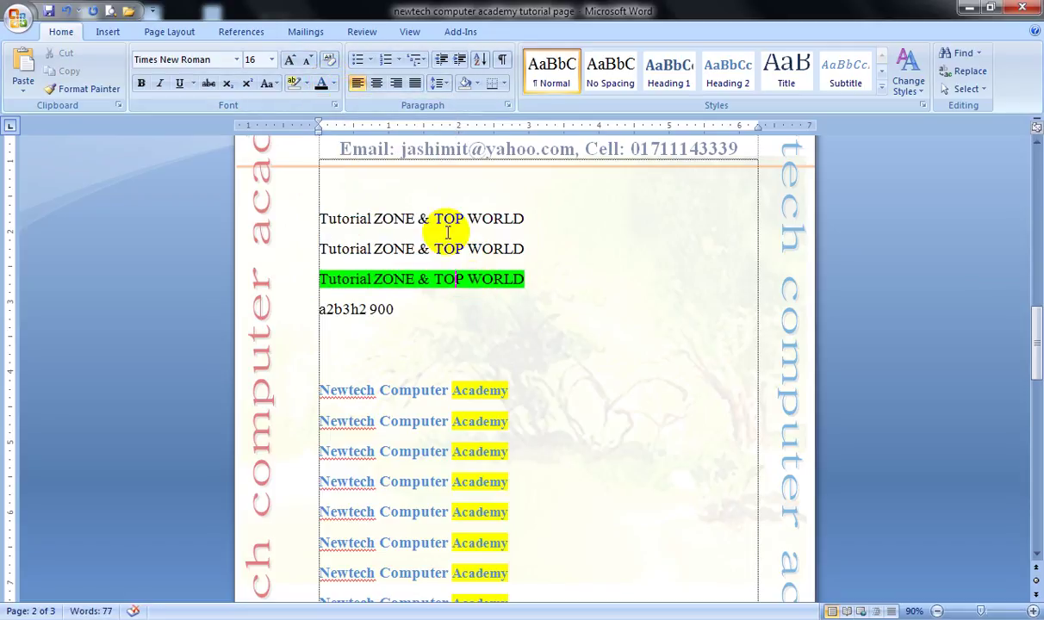
double_click(450, 274)
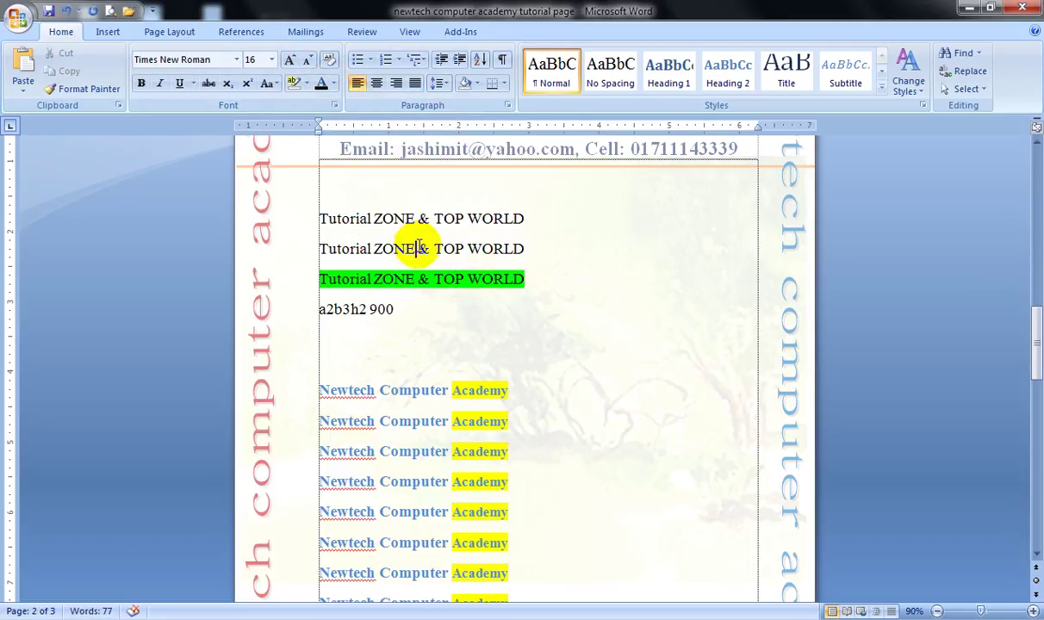
click(405, 219)
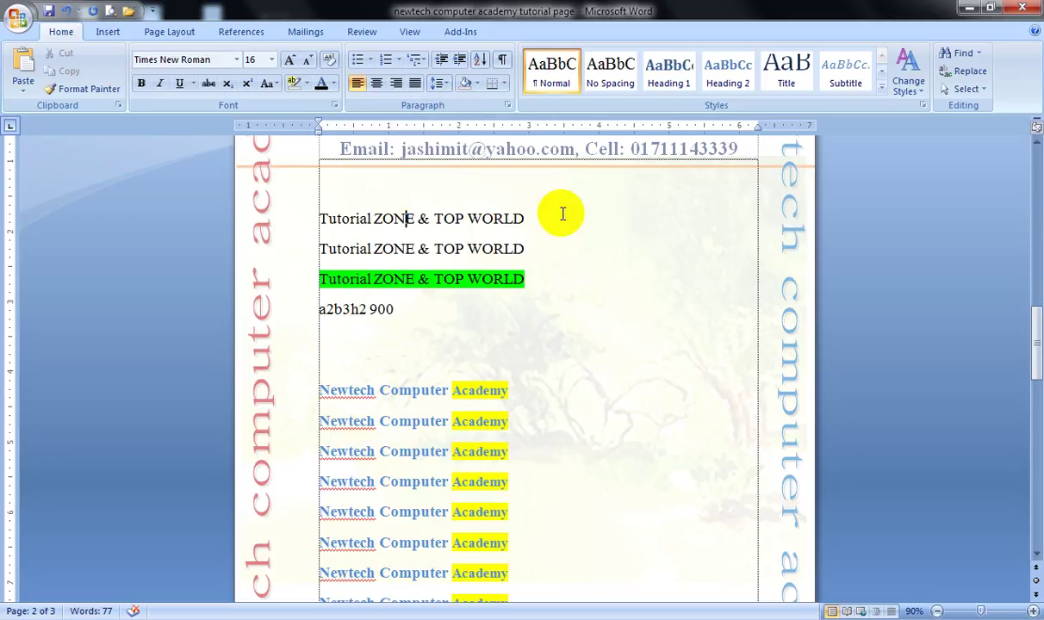
click(417, 218)
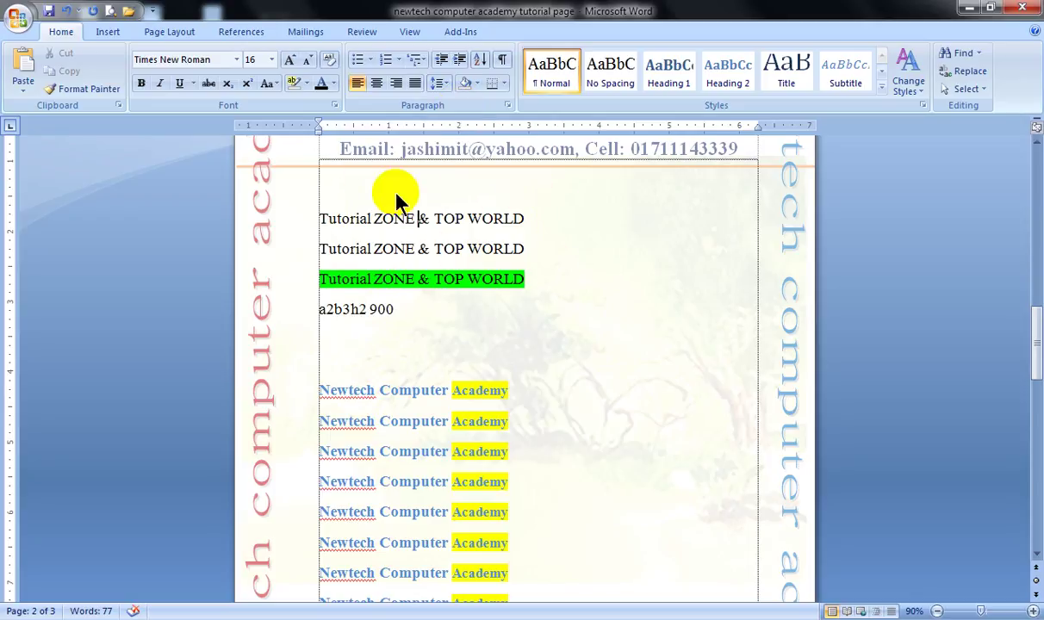
scroll(445, 226, up, 3)
scroll(496, 237, up, 3)
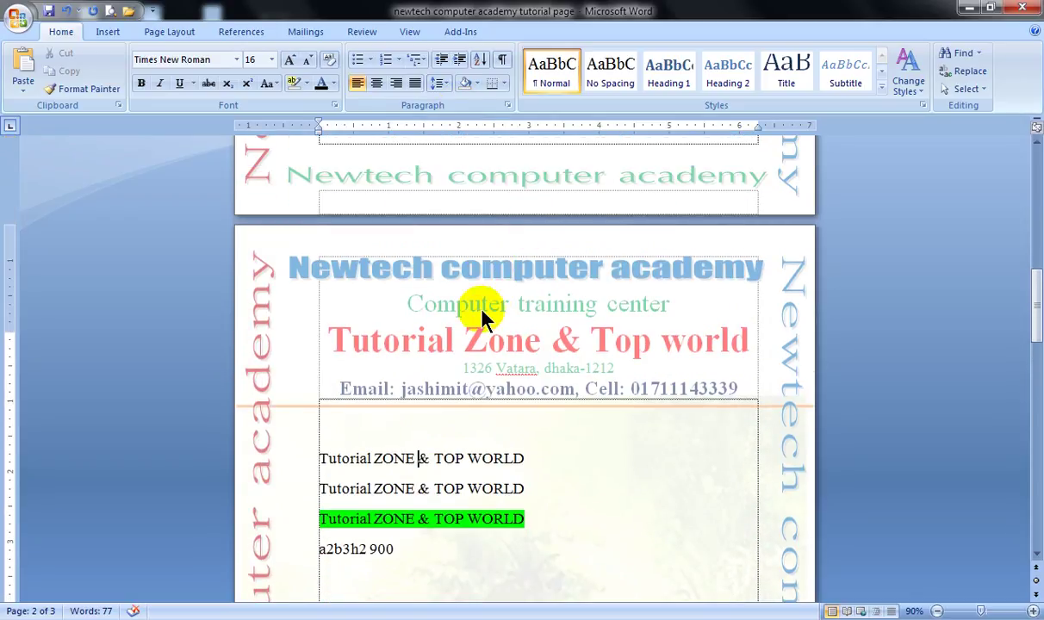
scroll(482, 310, down, 8)
scroll(476, 357, down, 9)
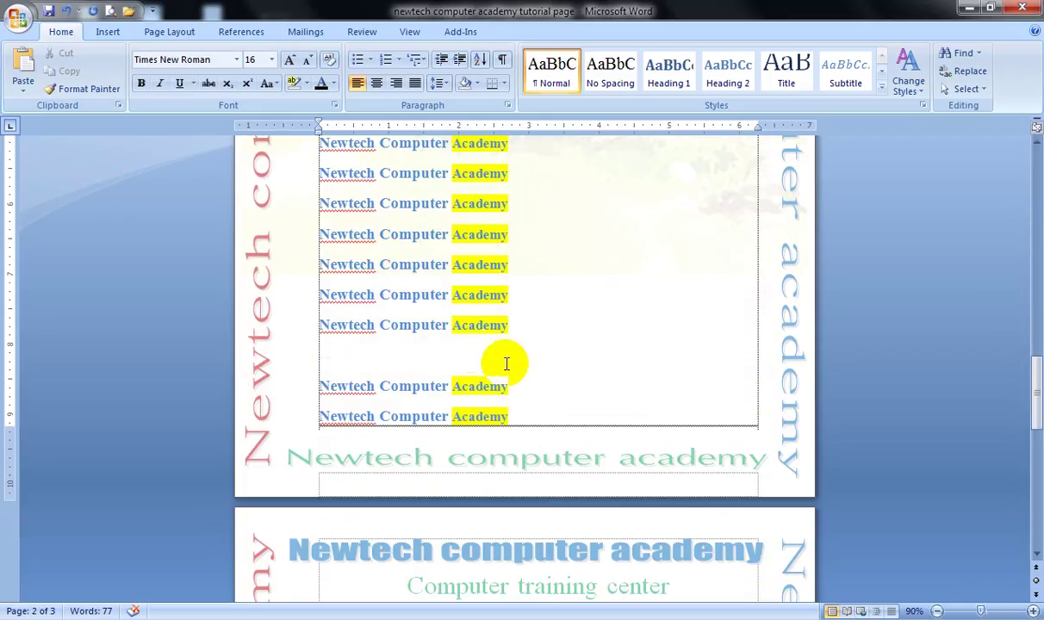
scroll(431, 344, up, 3)
scroll(429, 362, up, 2)
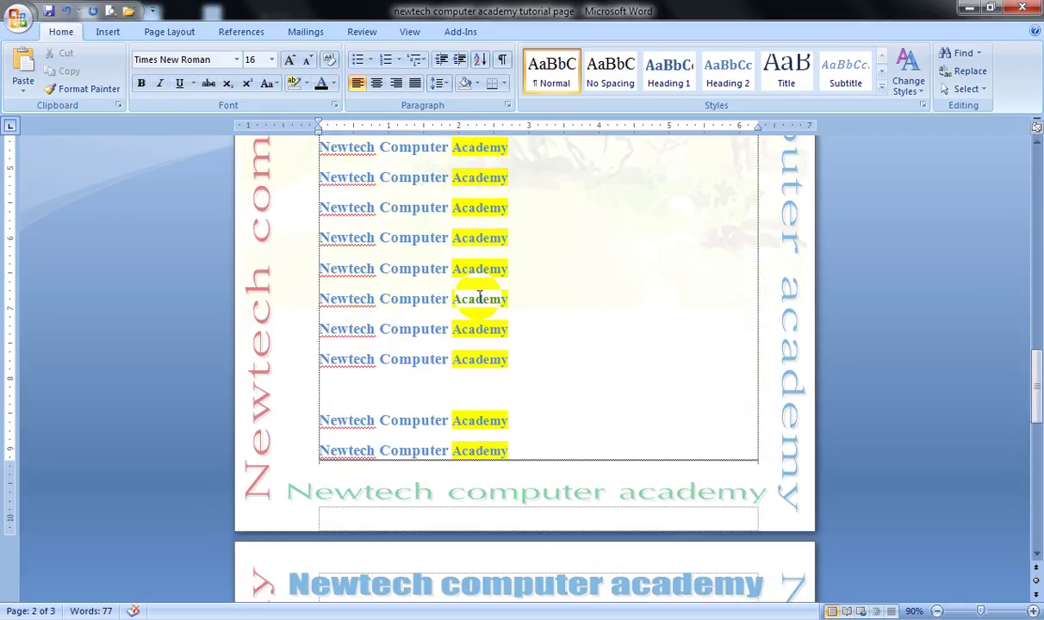